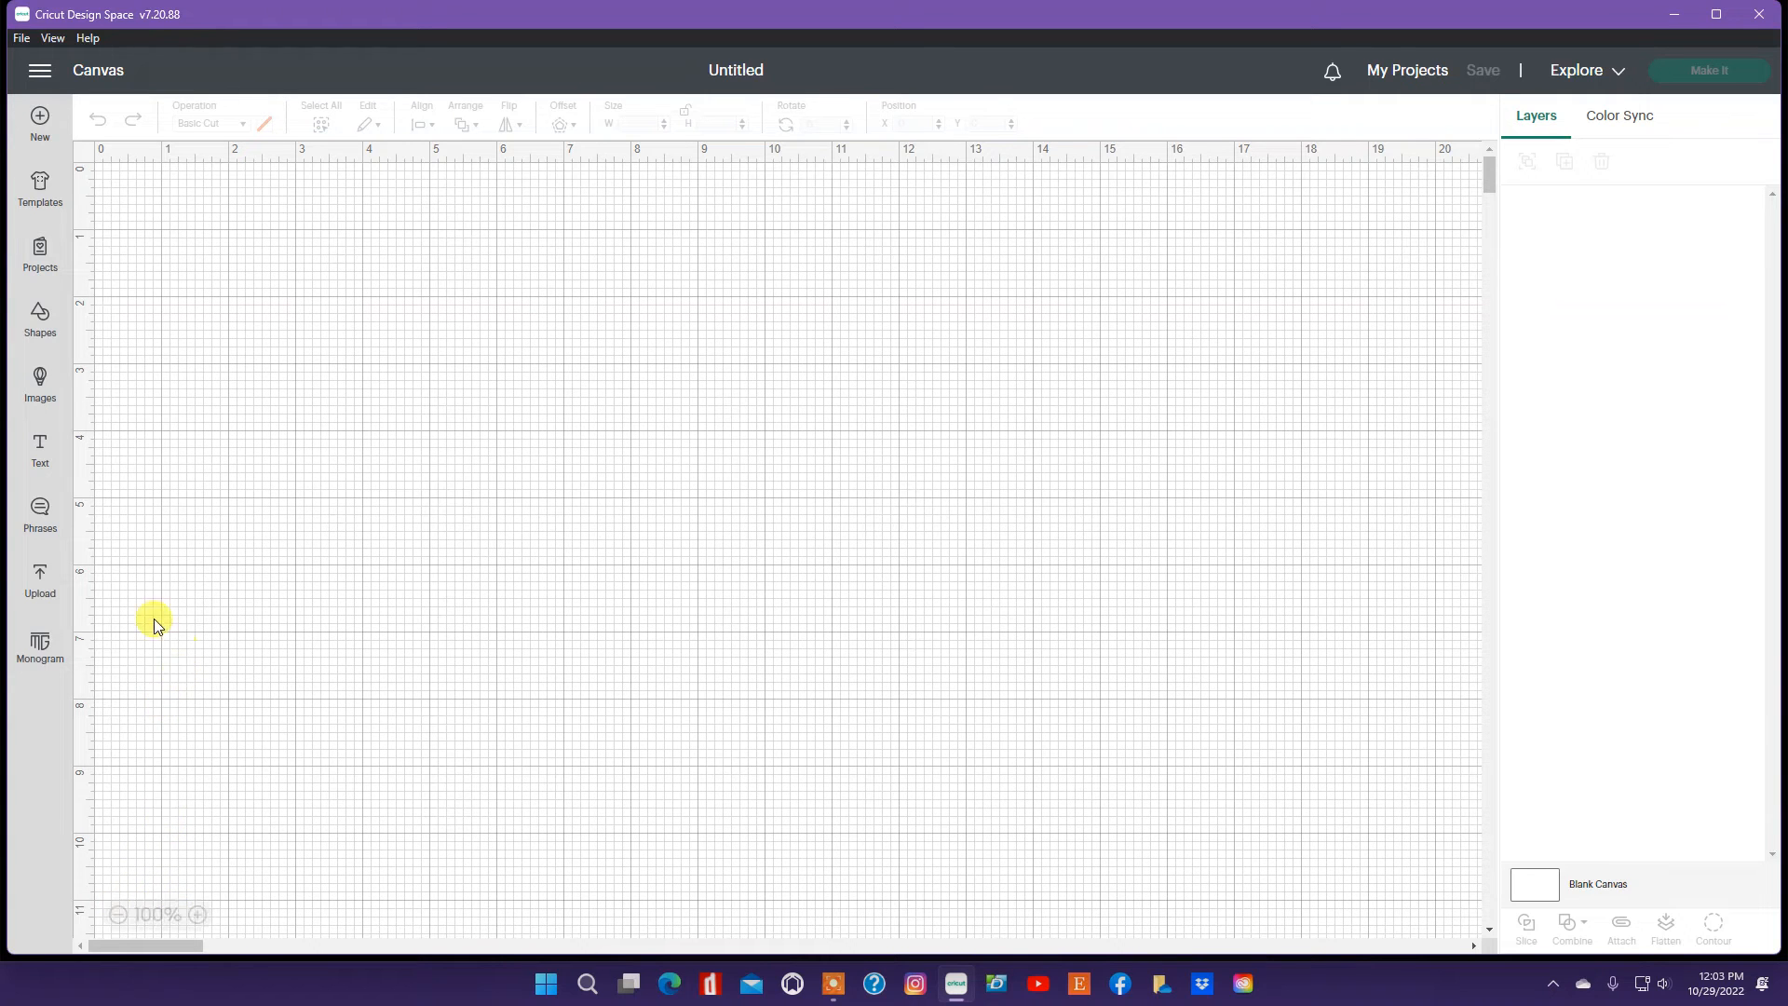
Step: Add the pink shark, teal balloon and yellow balloon uploads to the canvas
click(40, 587)
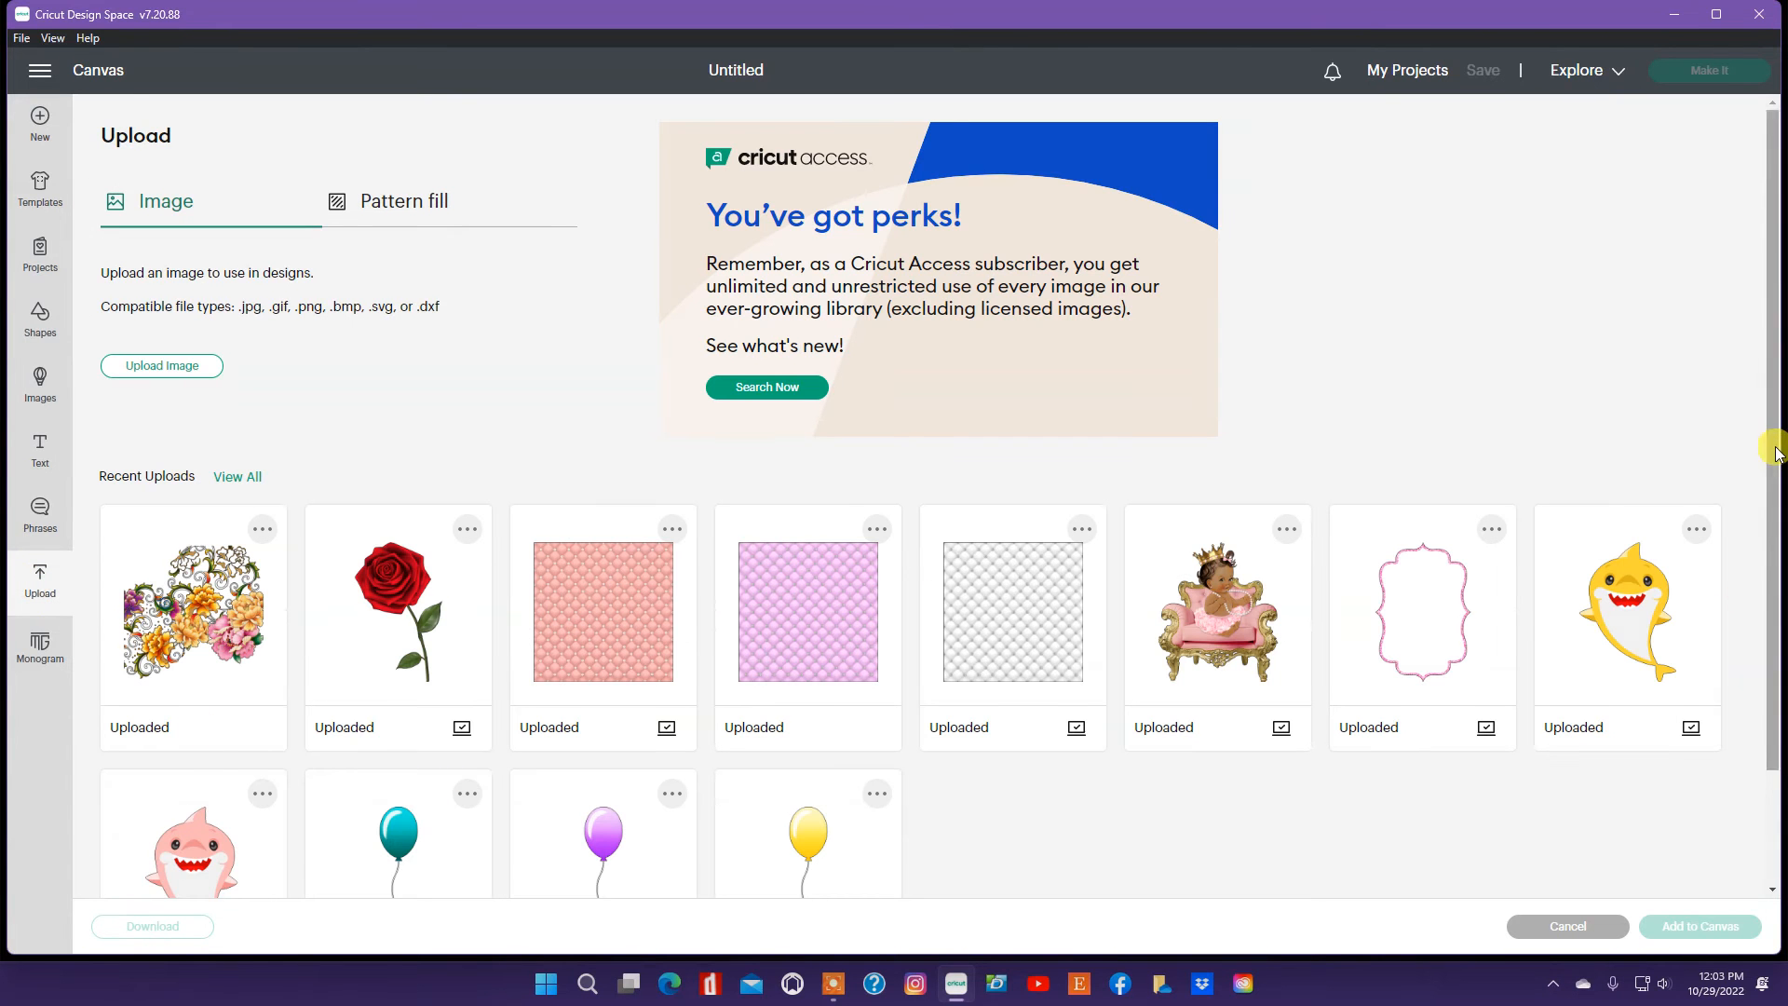
drag(1776, 454, 1777, 565)
click(233, 750)
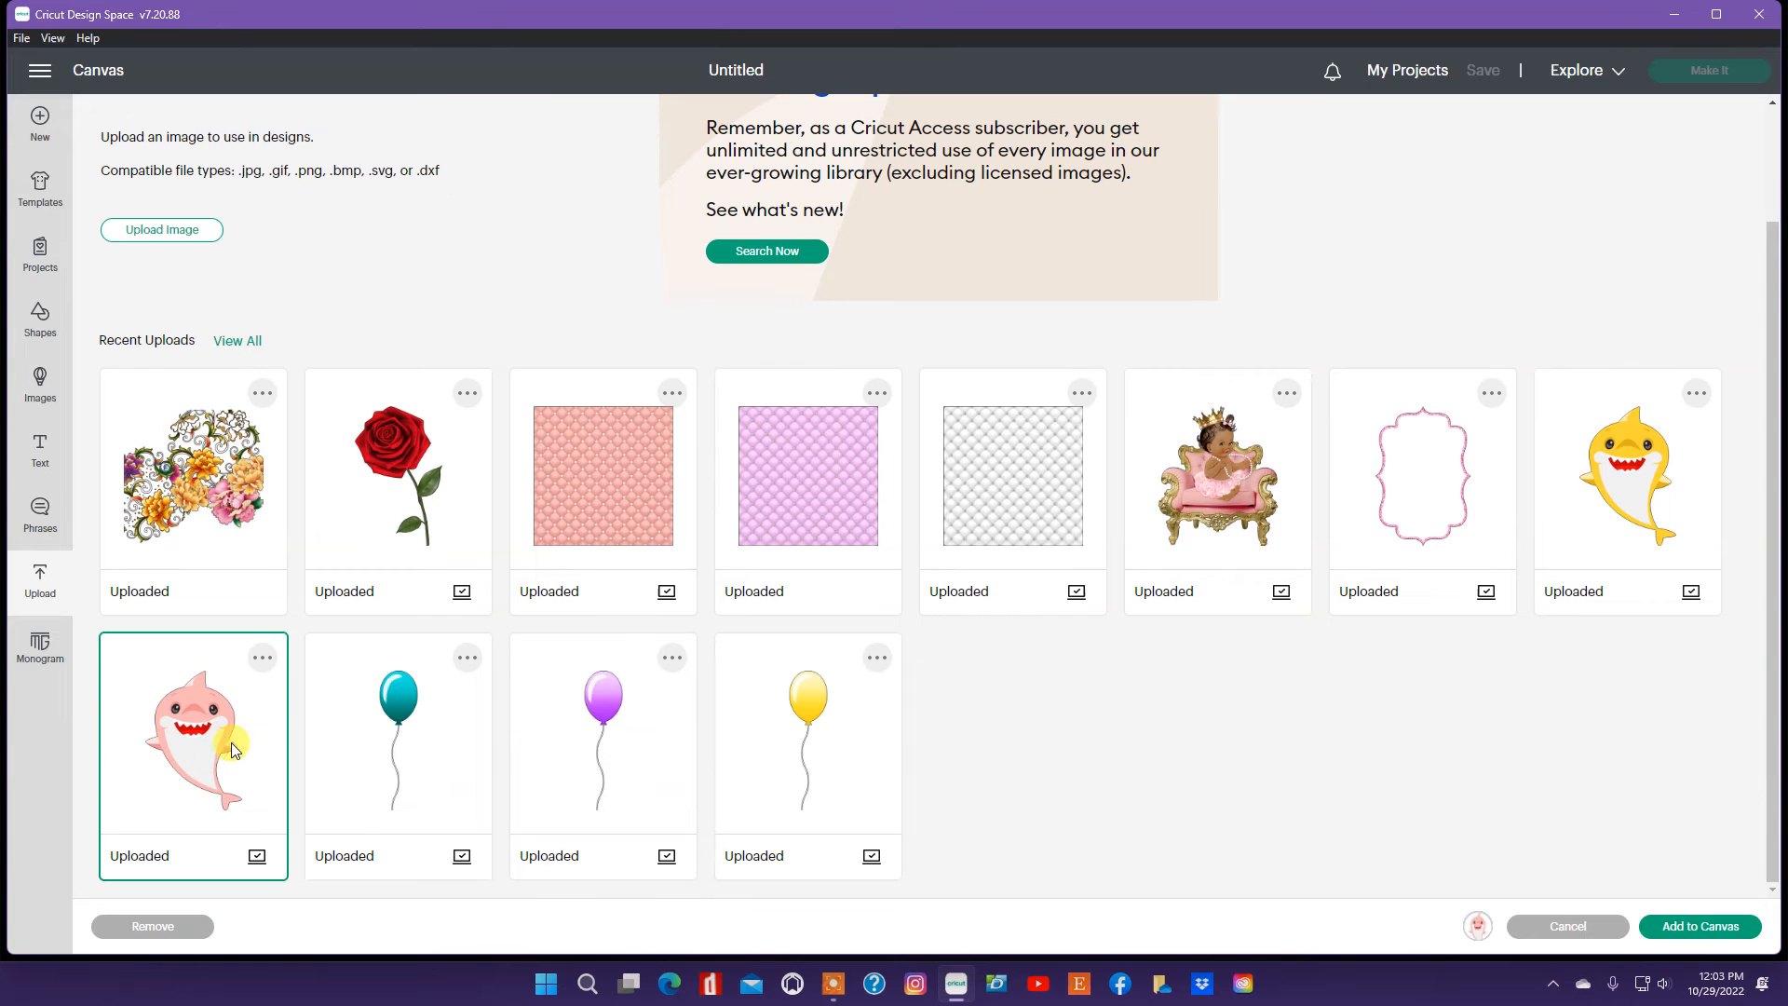
click(400, 734)
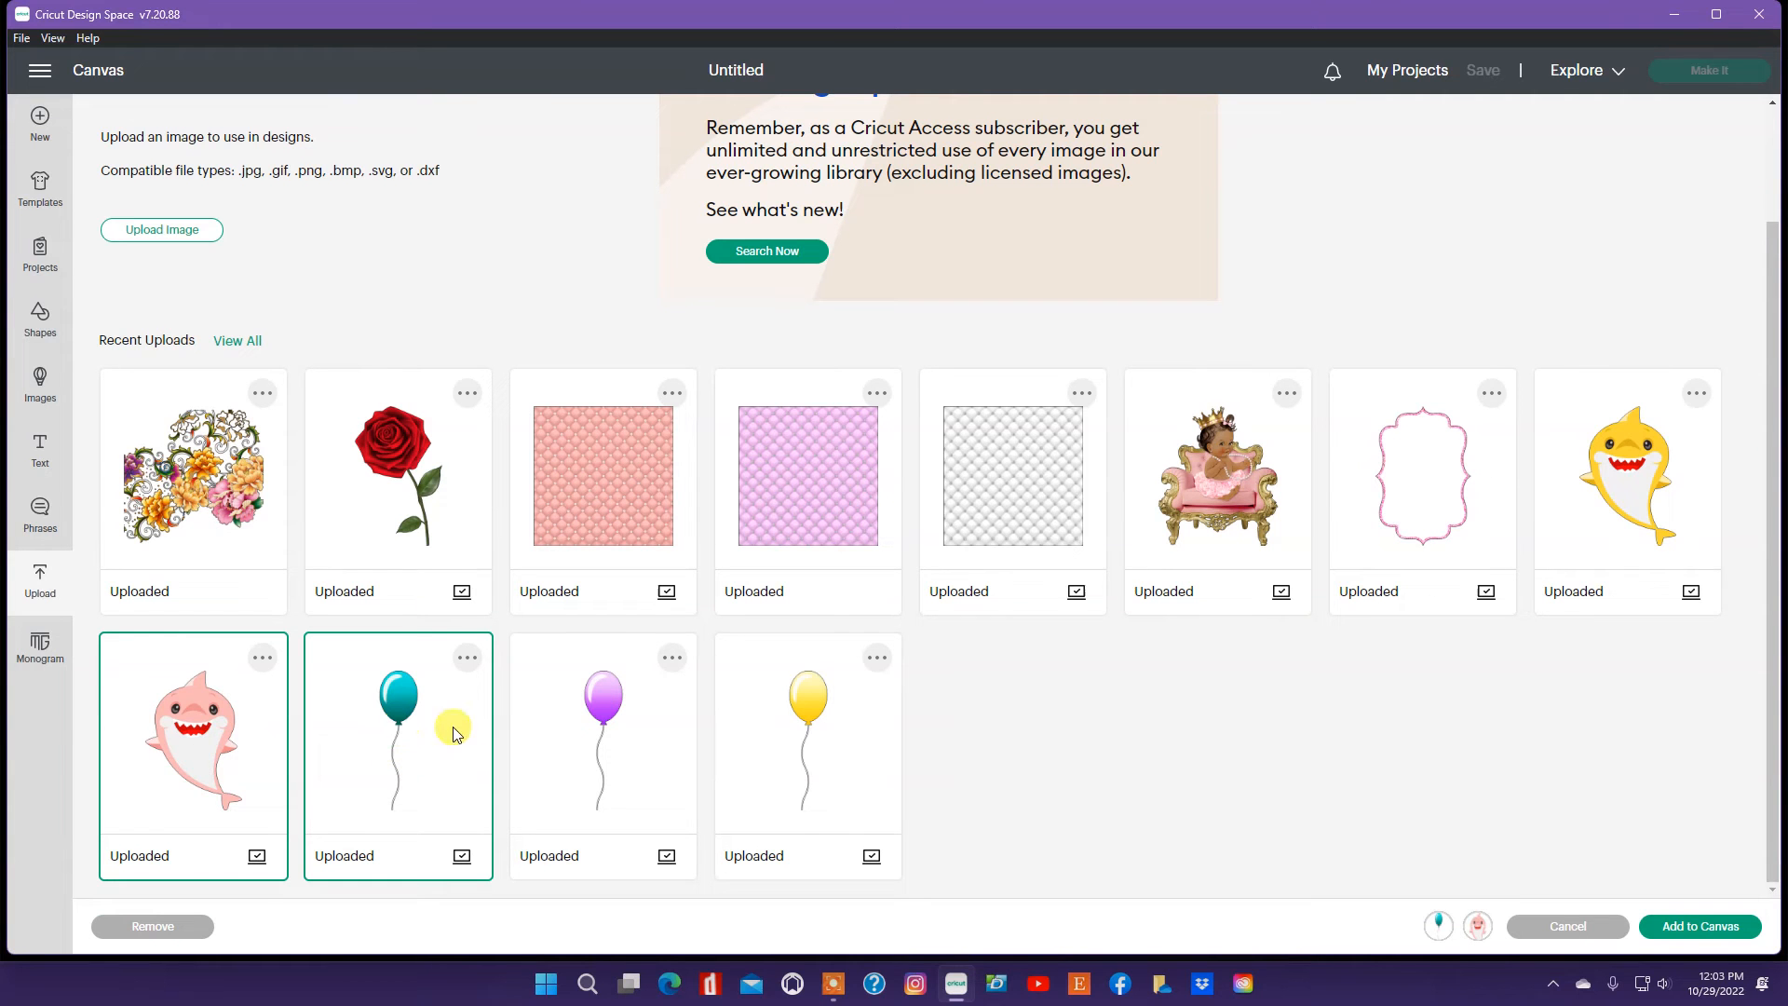
click(792, 766)
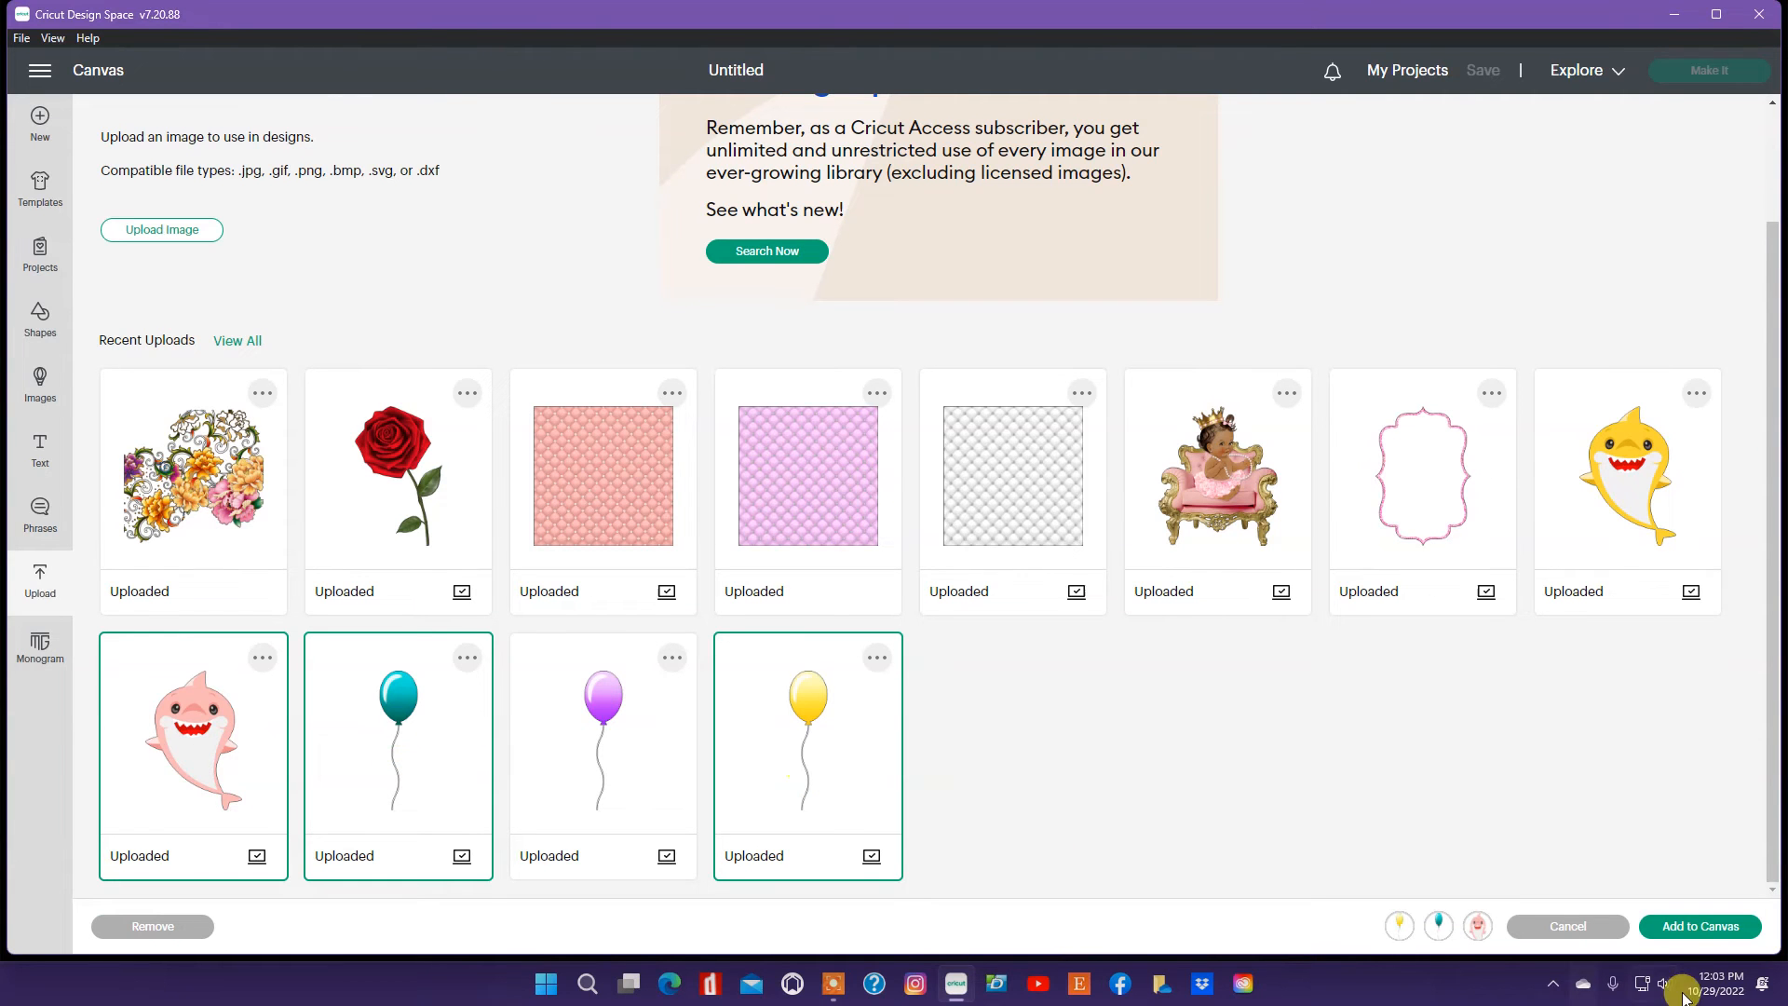
click(1697, 929)
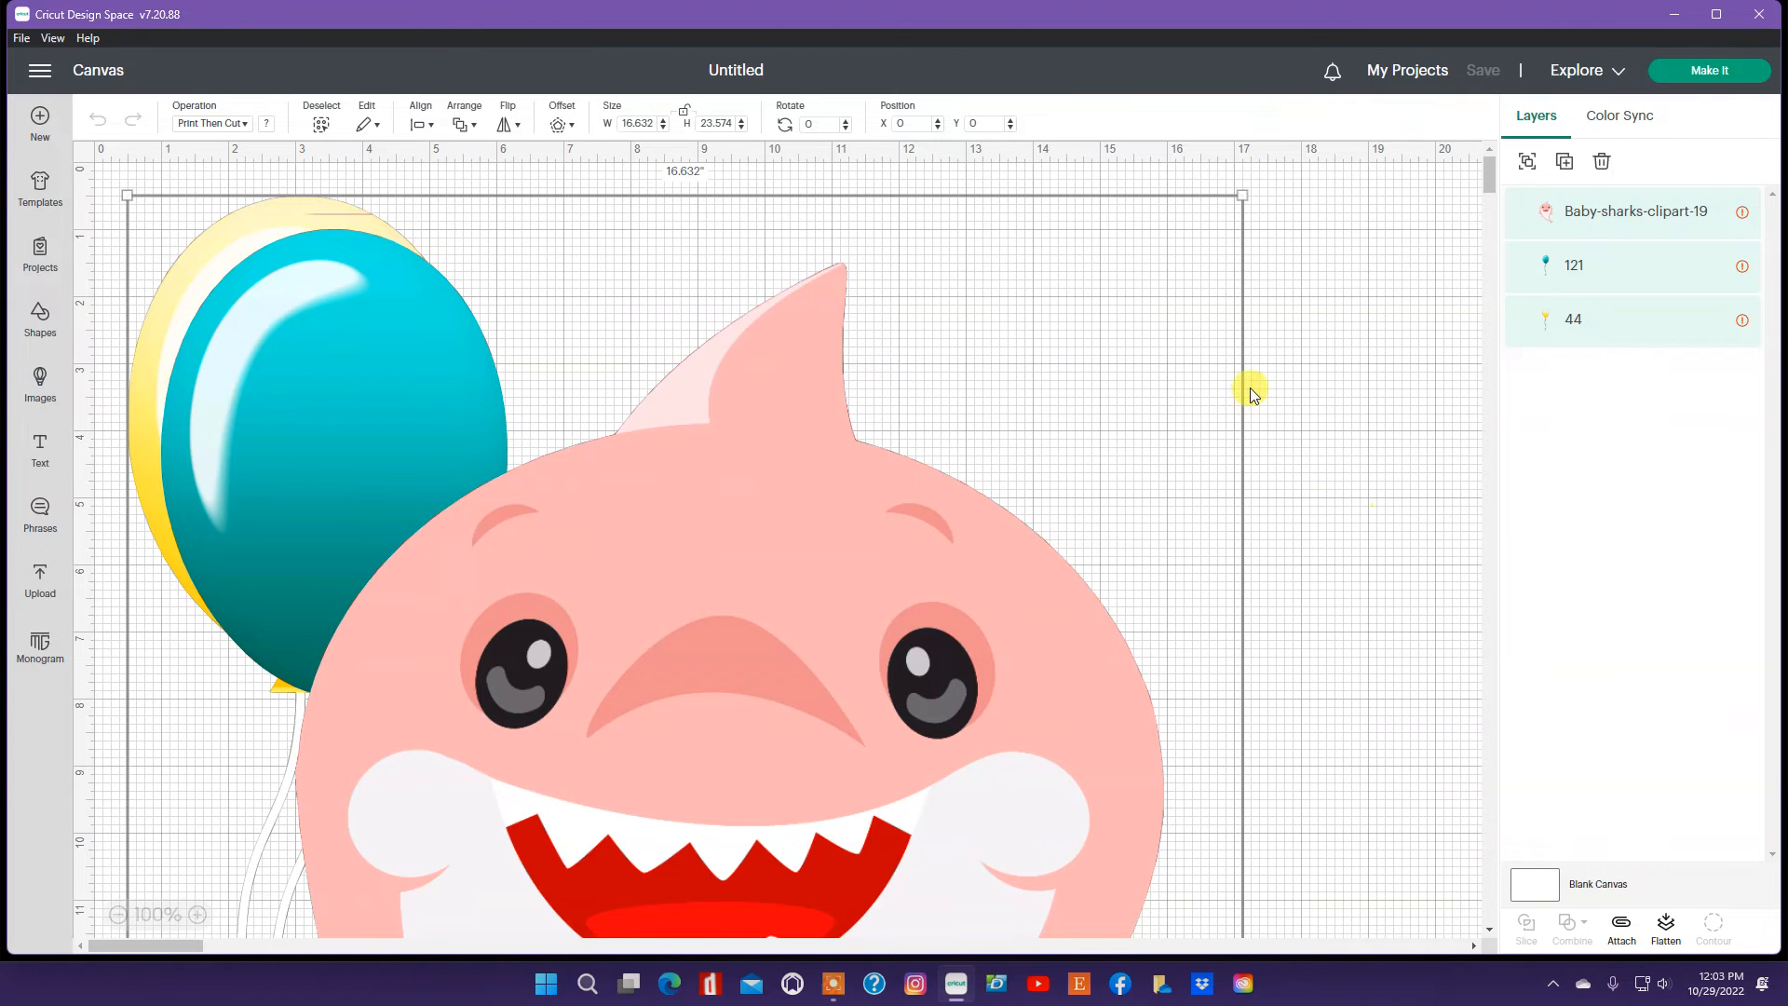
Step: Set the shark's width to 5.6 in
click(1216, 386)
click(778, 491)
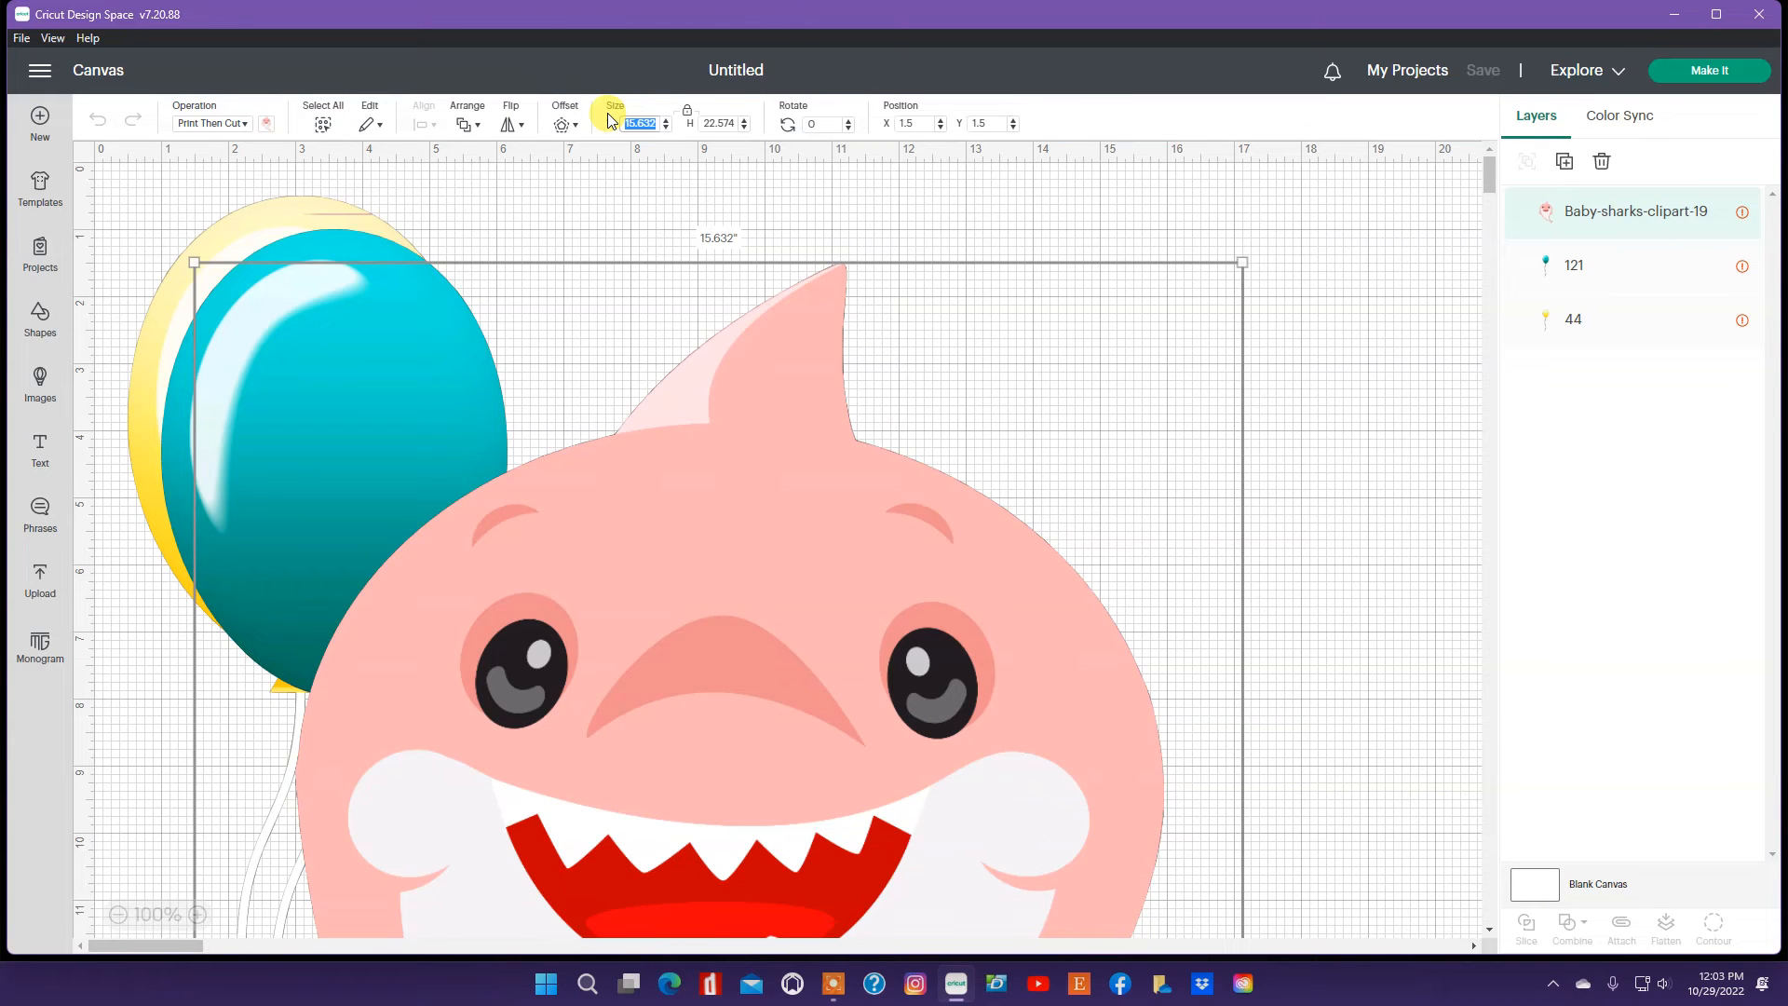
text(5.6)
key(Return)
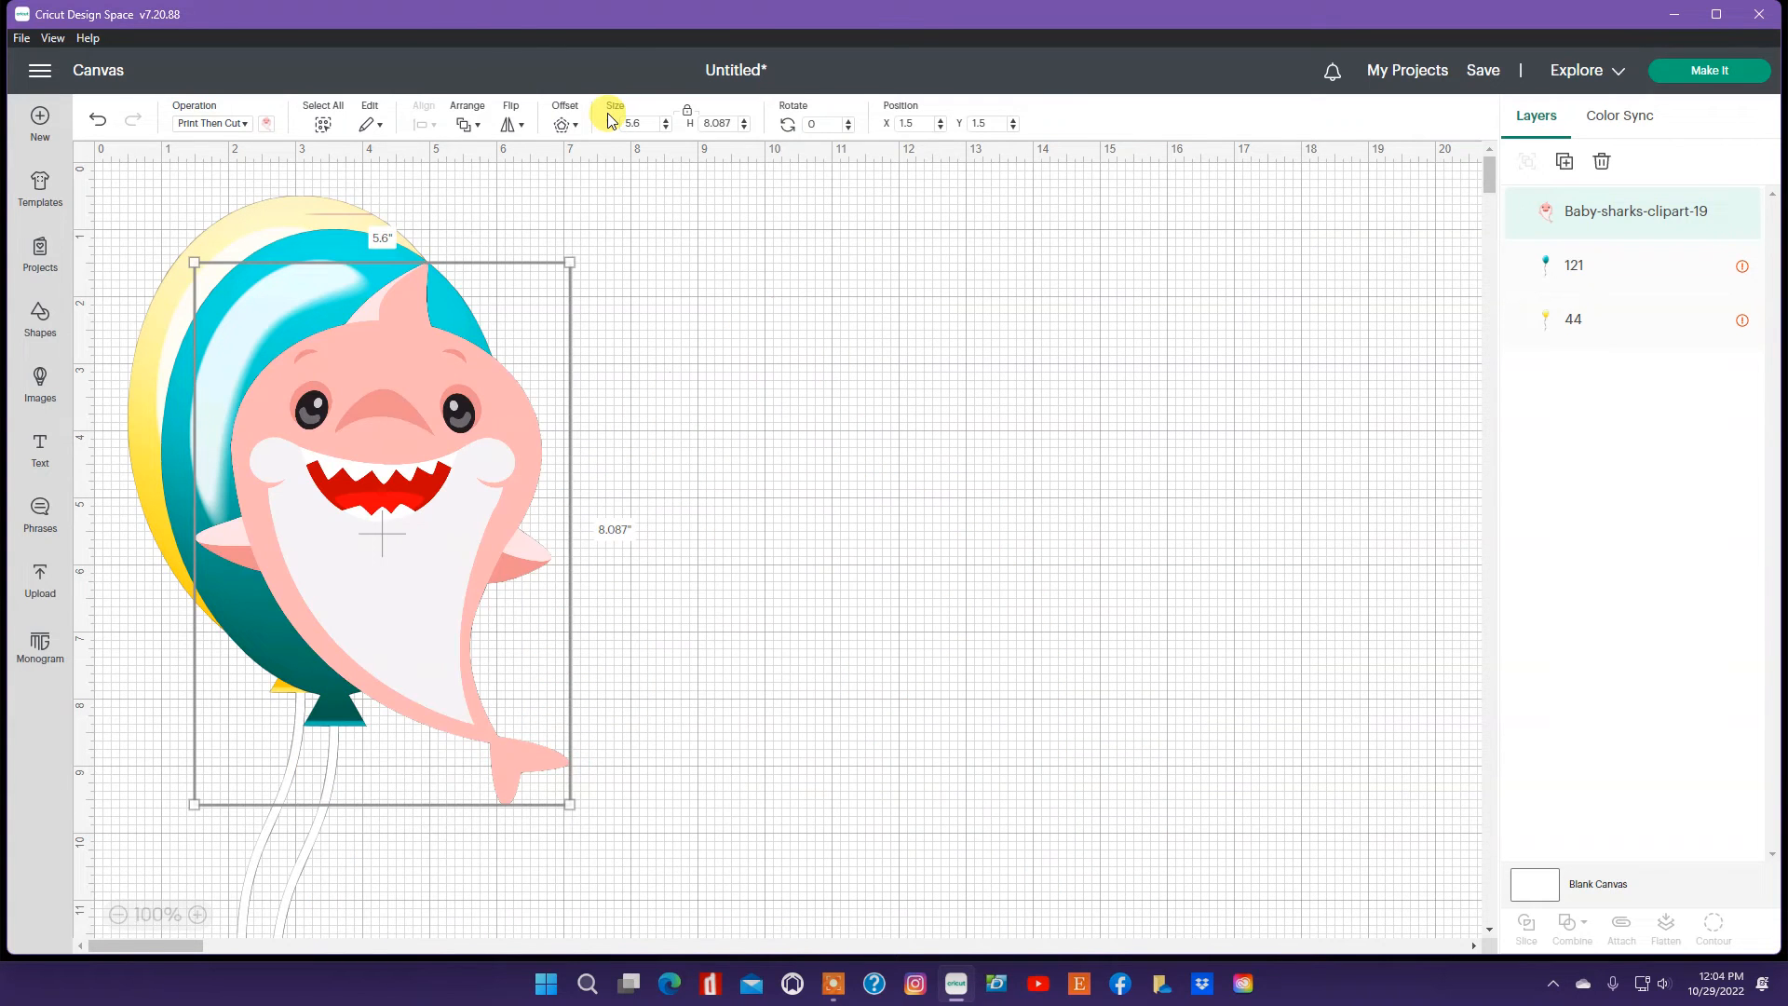
Step: Move the shark to the middle of the canvas and set its width to 5 in
drag(411, 578, 859, 570)
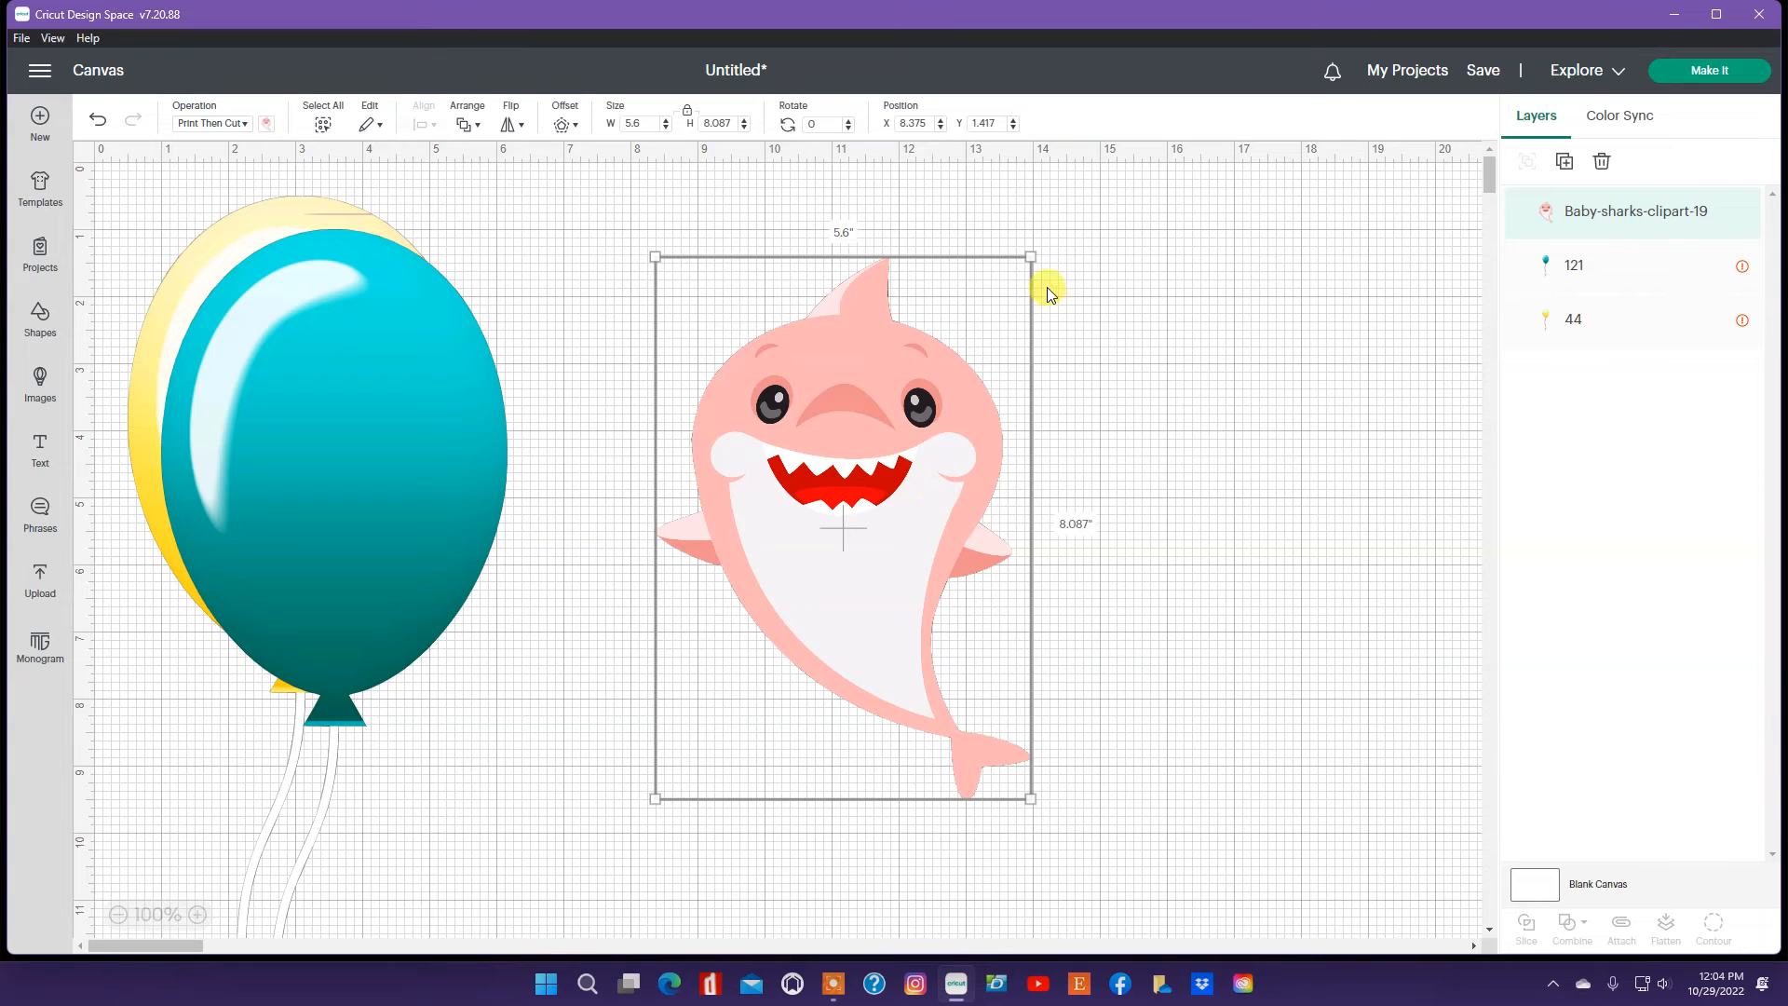
drag(650, 124, 624, 122)
text(5)
key(Return)
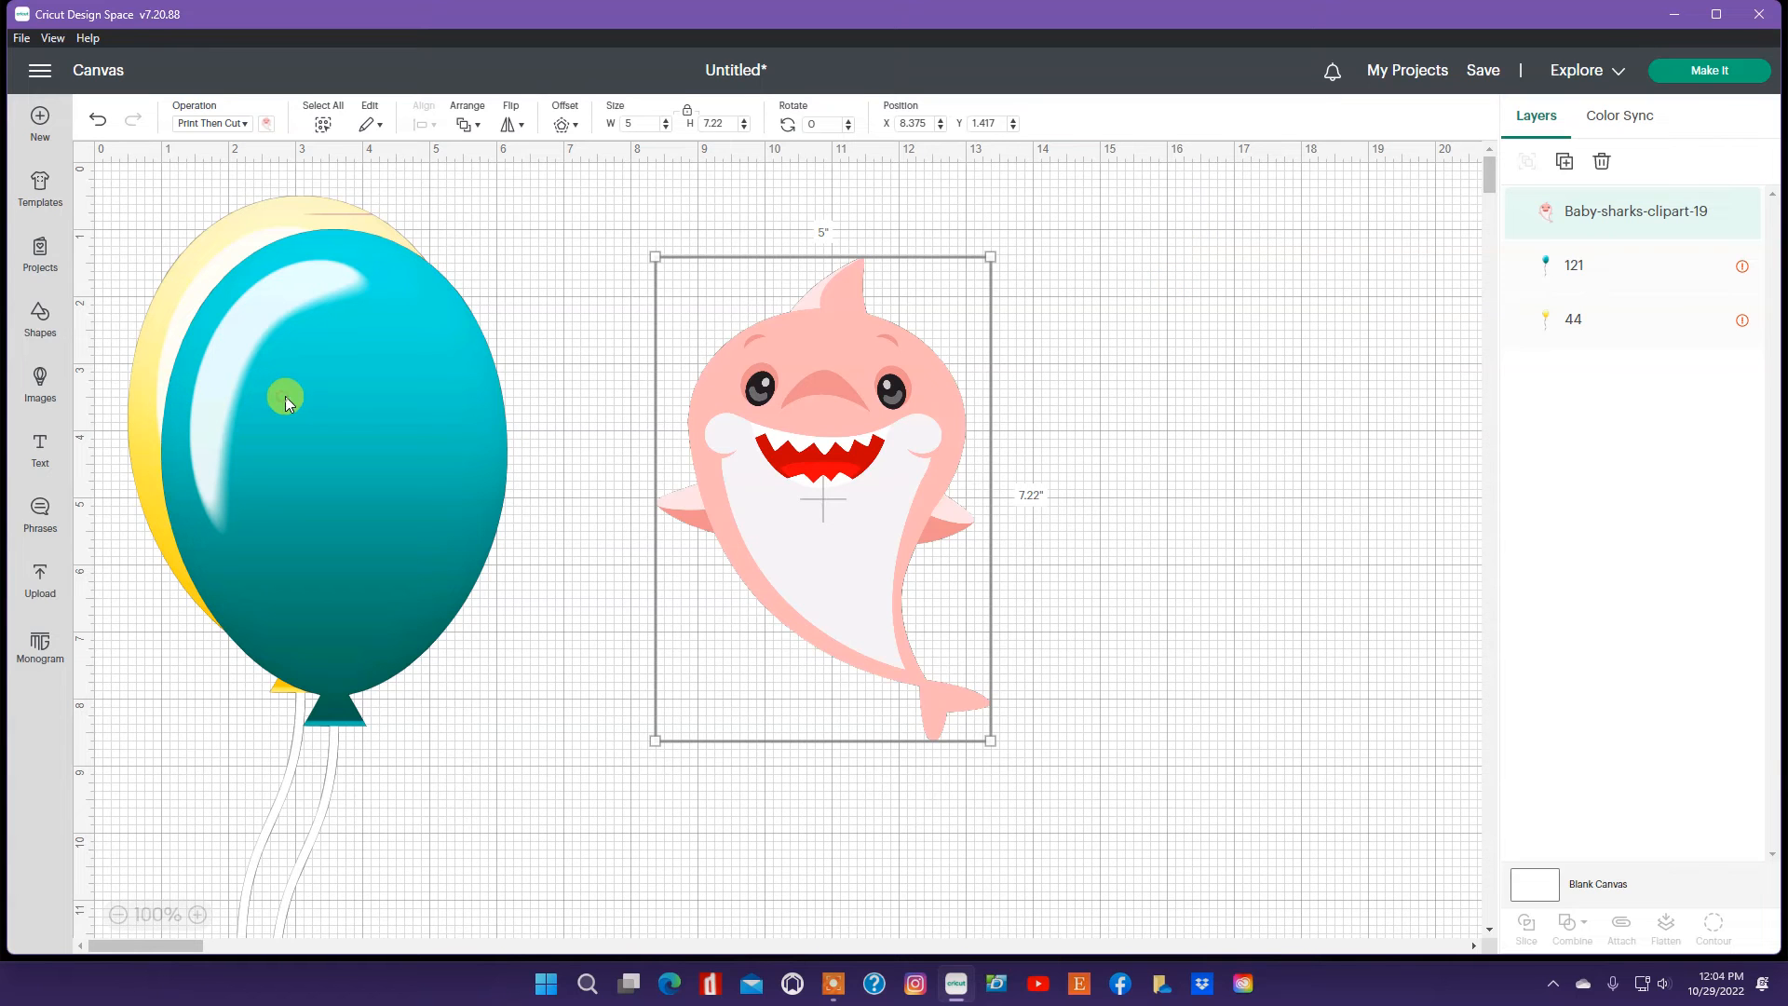
Step: Set the teal balloon's width to 3 in
click(394, 317)
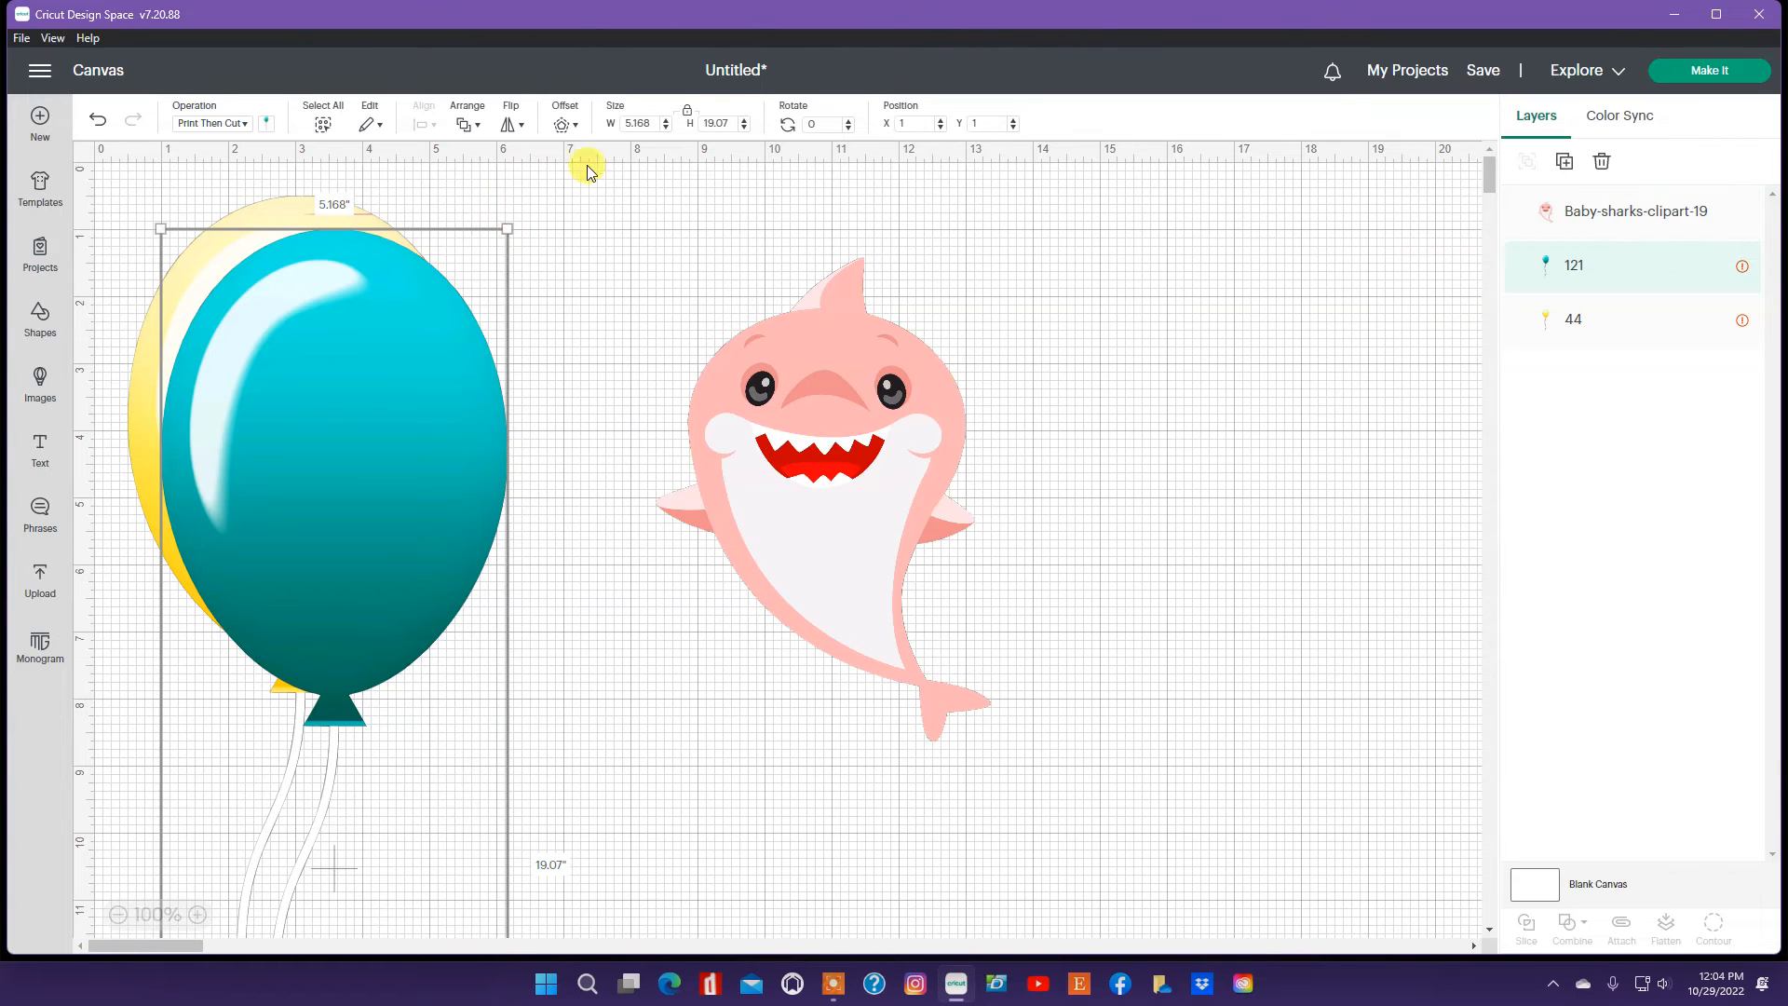
click(656, 124)
double_click(633, 124)
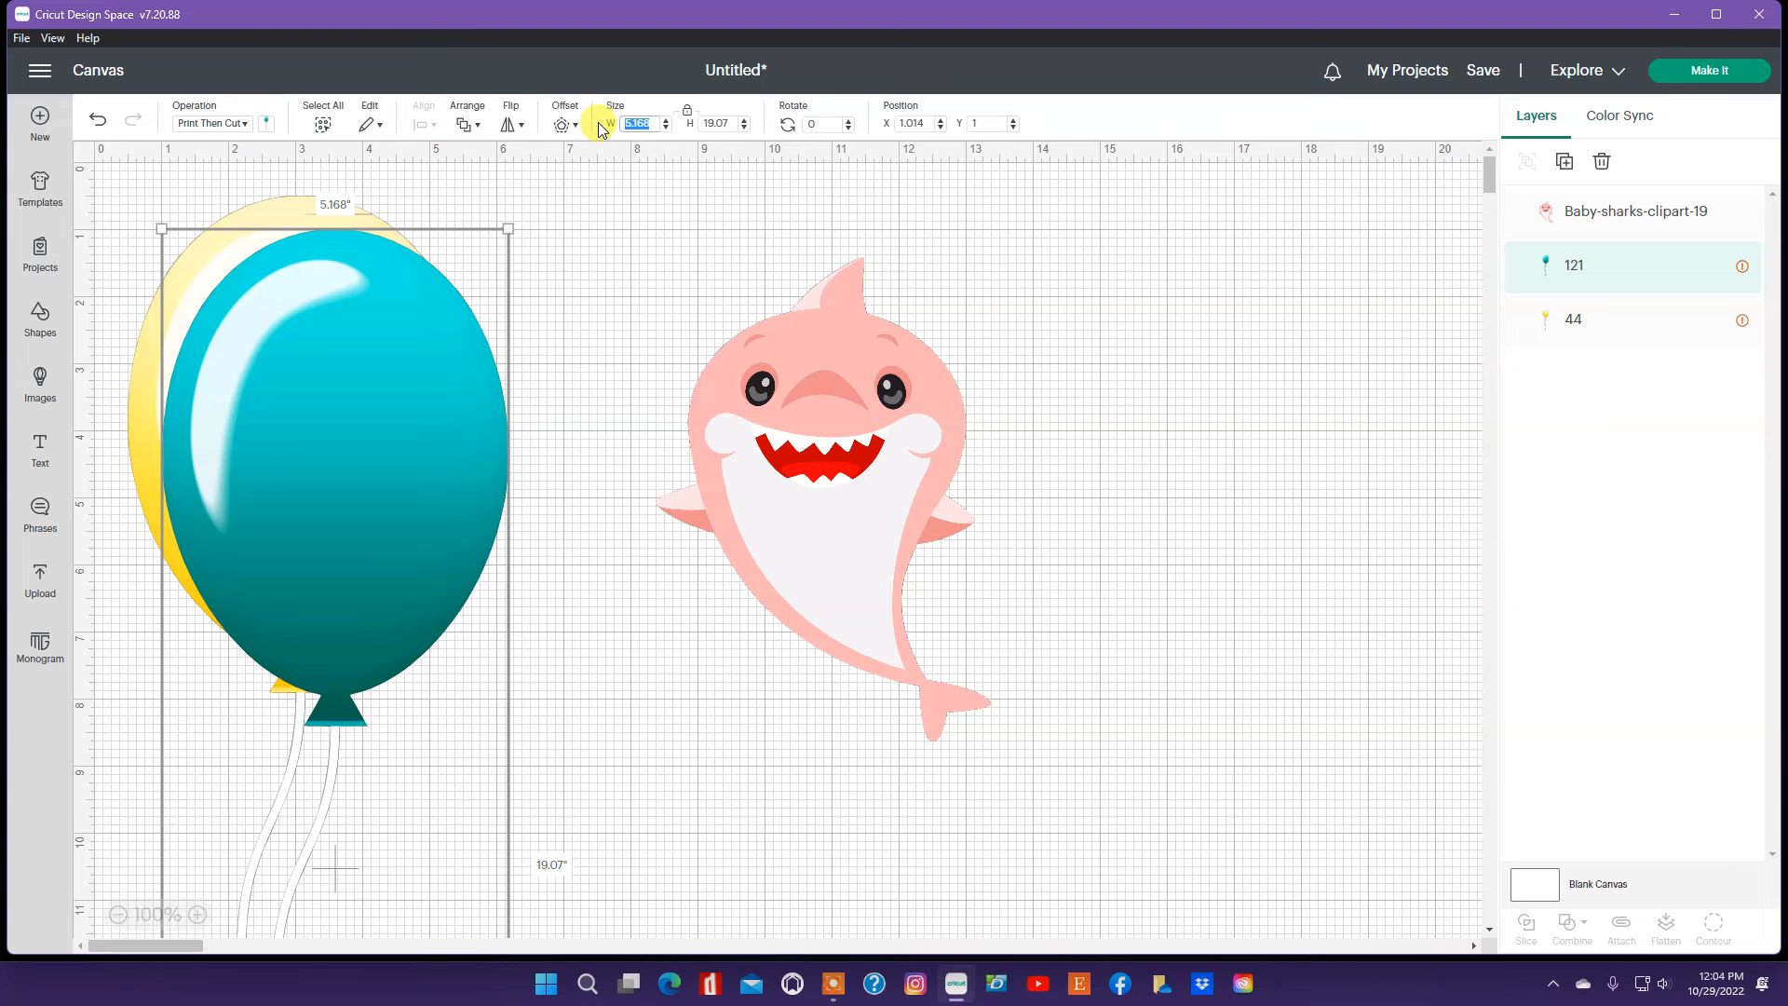
text(3)
key(Return)
Step: Set the teal balloon's width to 1 in and place it beside the shark's right fin
drag(259, 358, 600, 394)
double_click(637, 125)
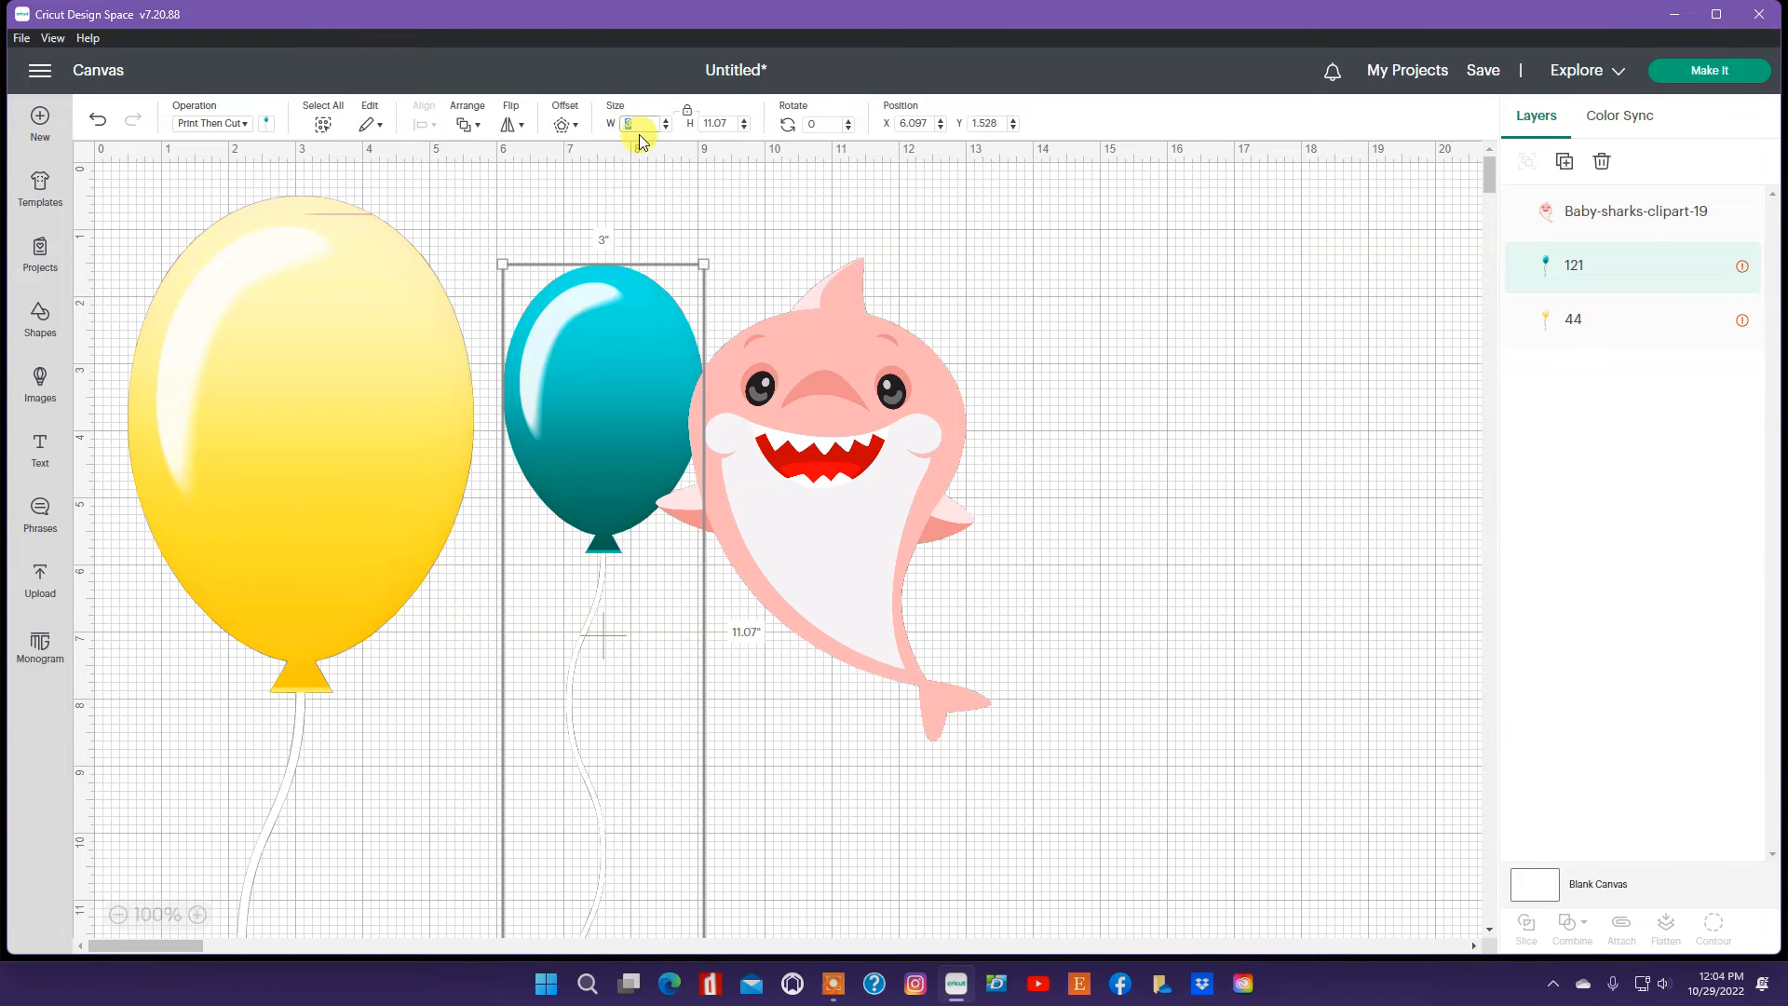
text(1)
key(Return)
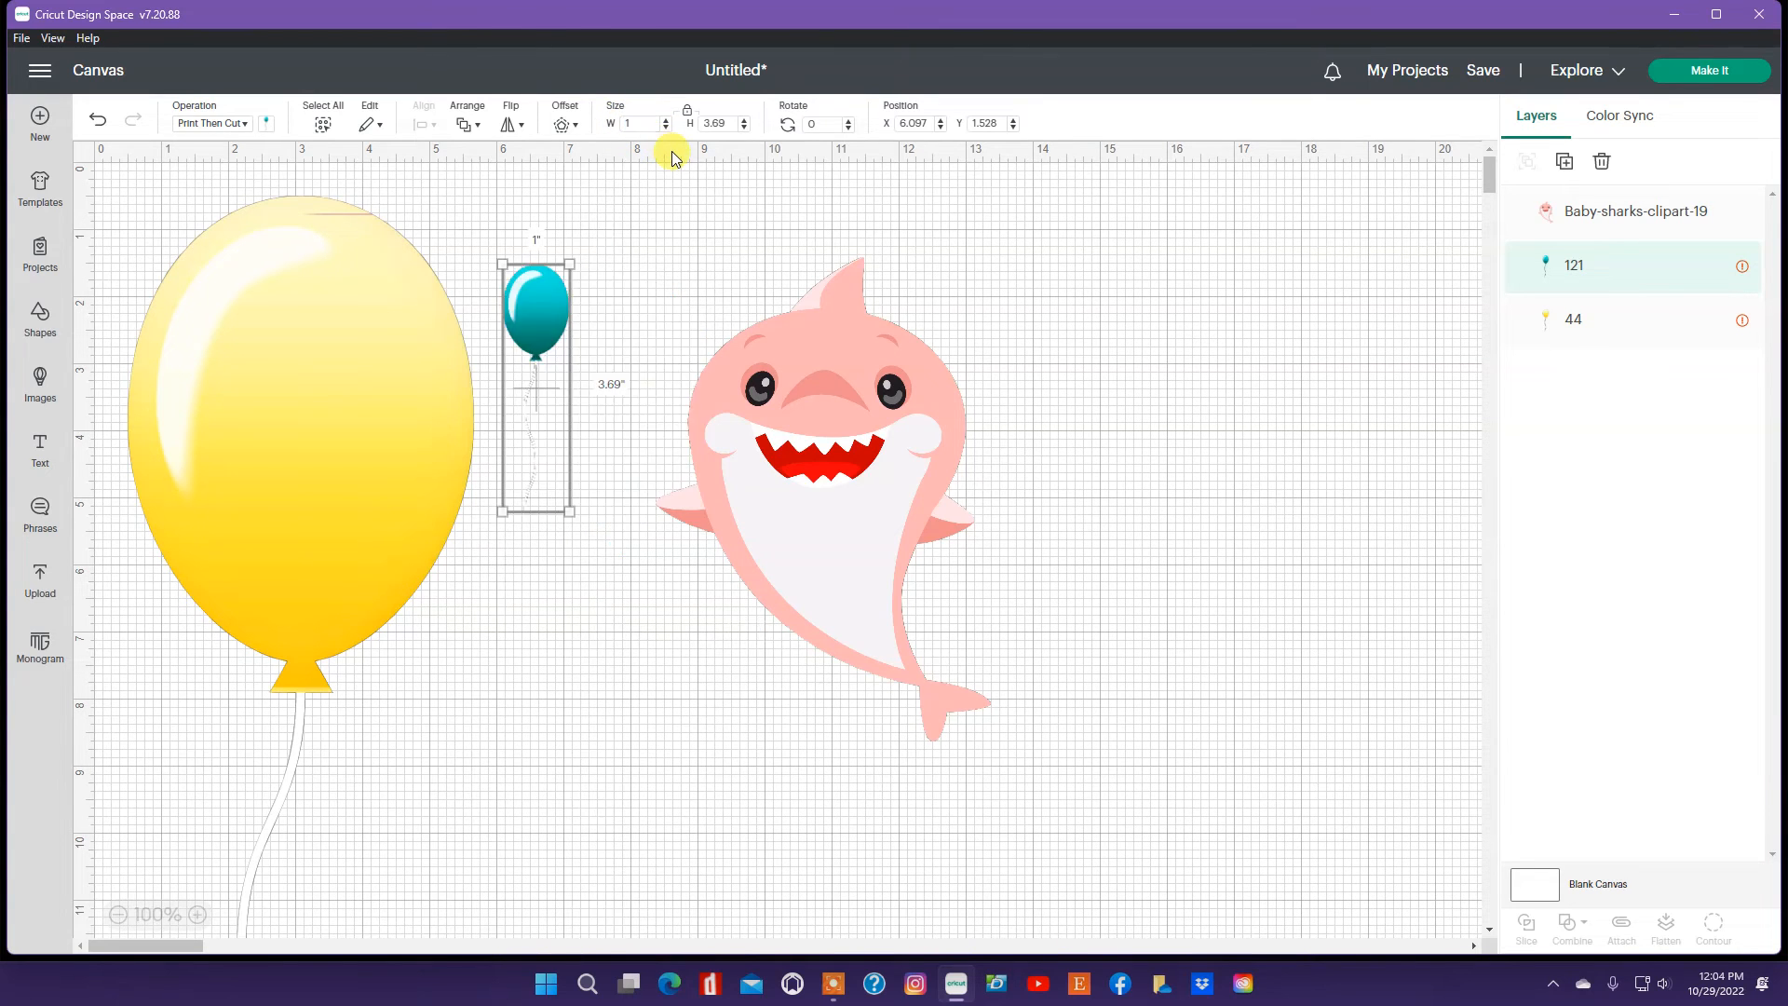
drag(544, 346, 1030, 420)
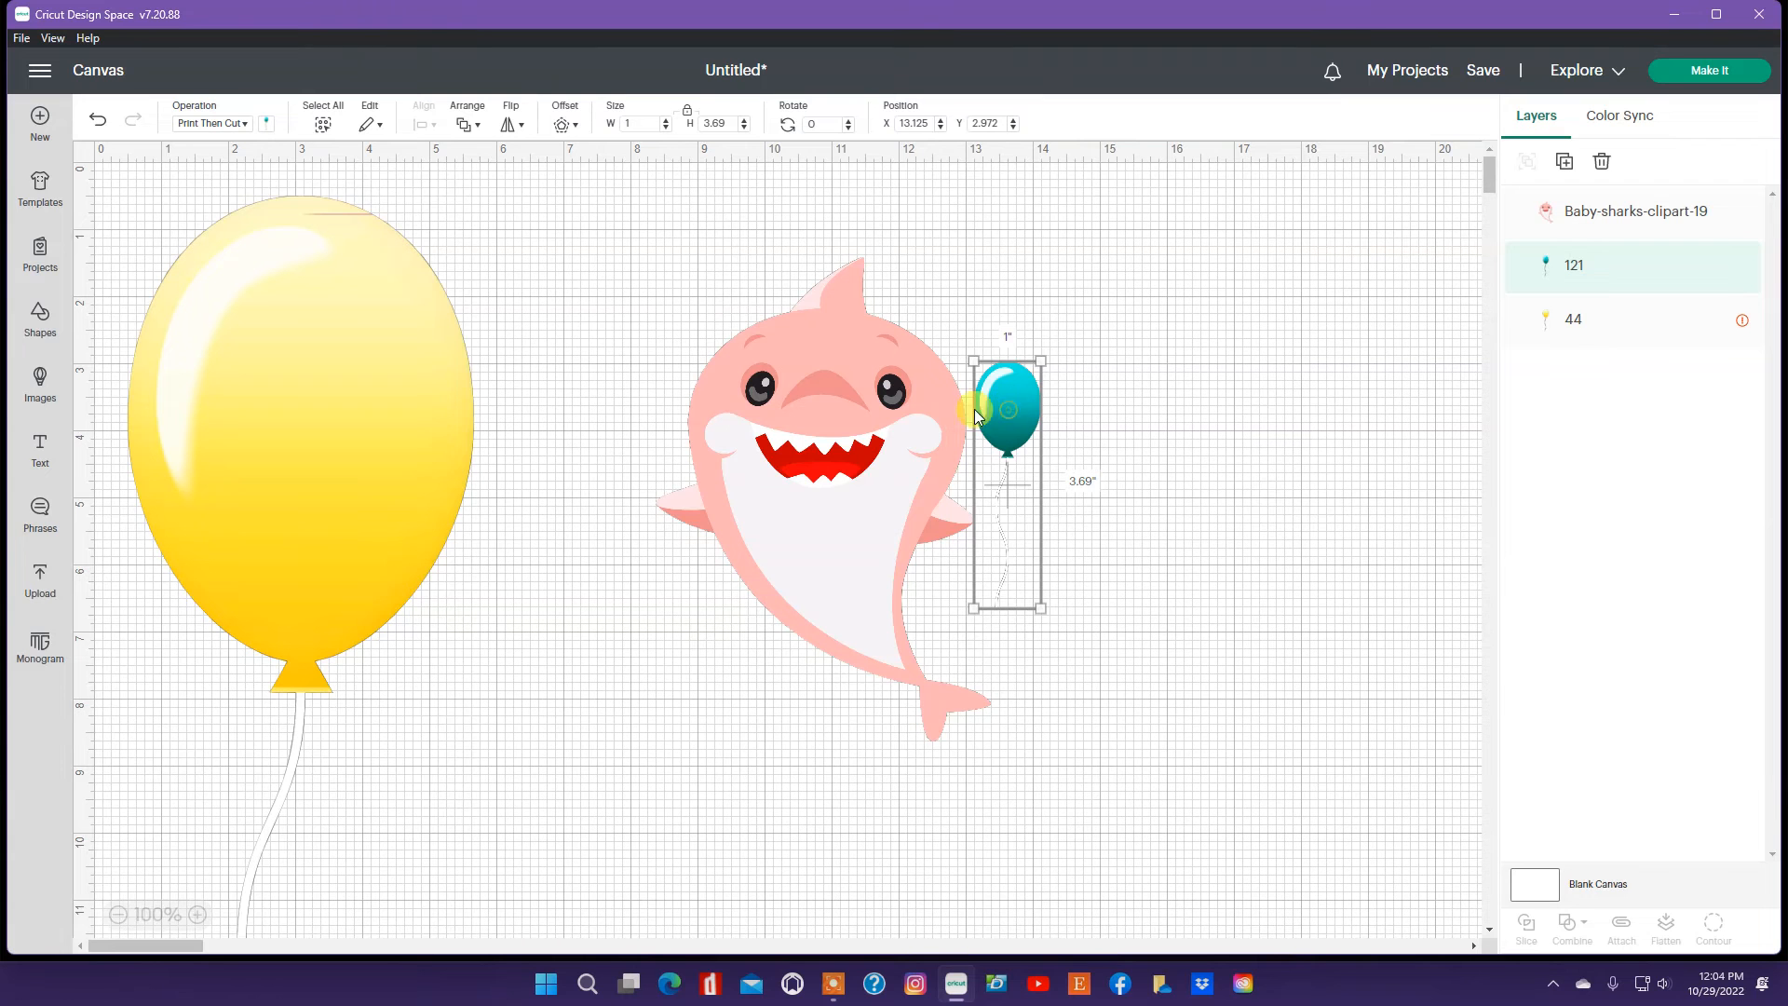
Step: Set the yellow balloon's width to 1 in and place it beside the teal balloon
click(303, 331)
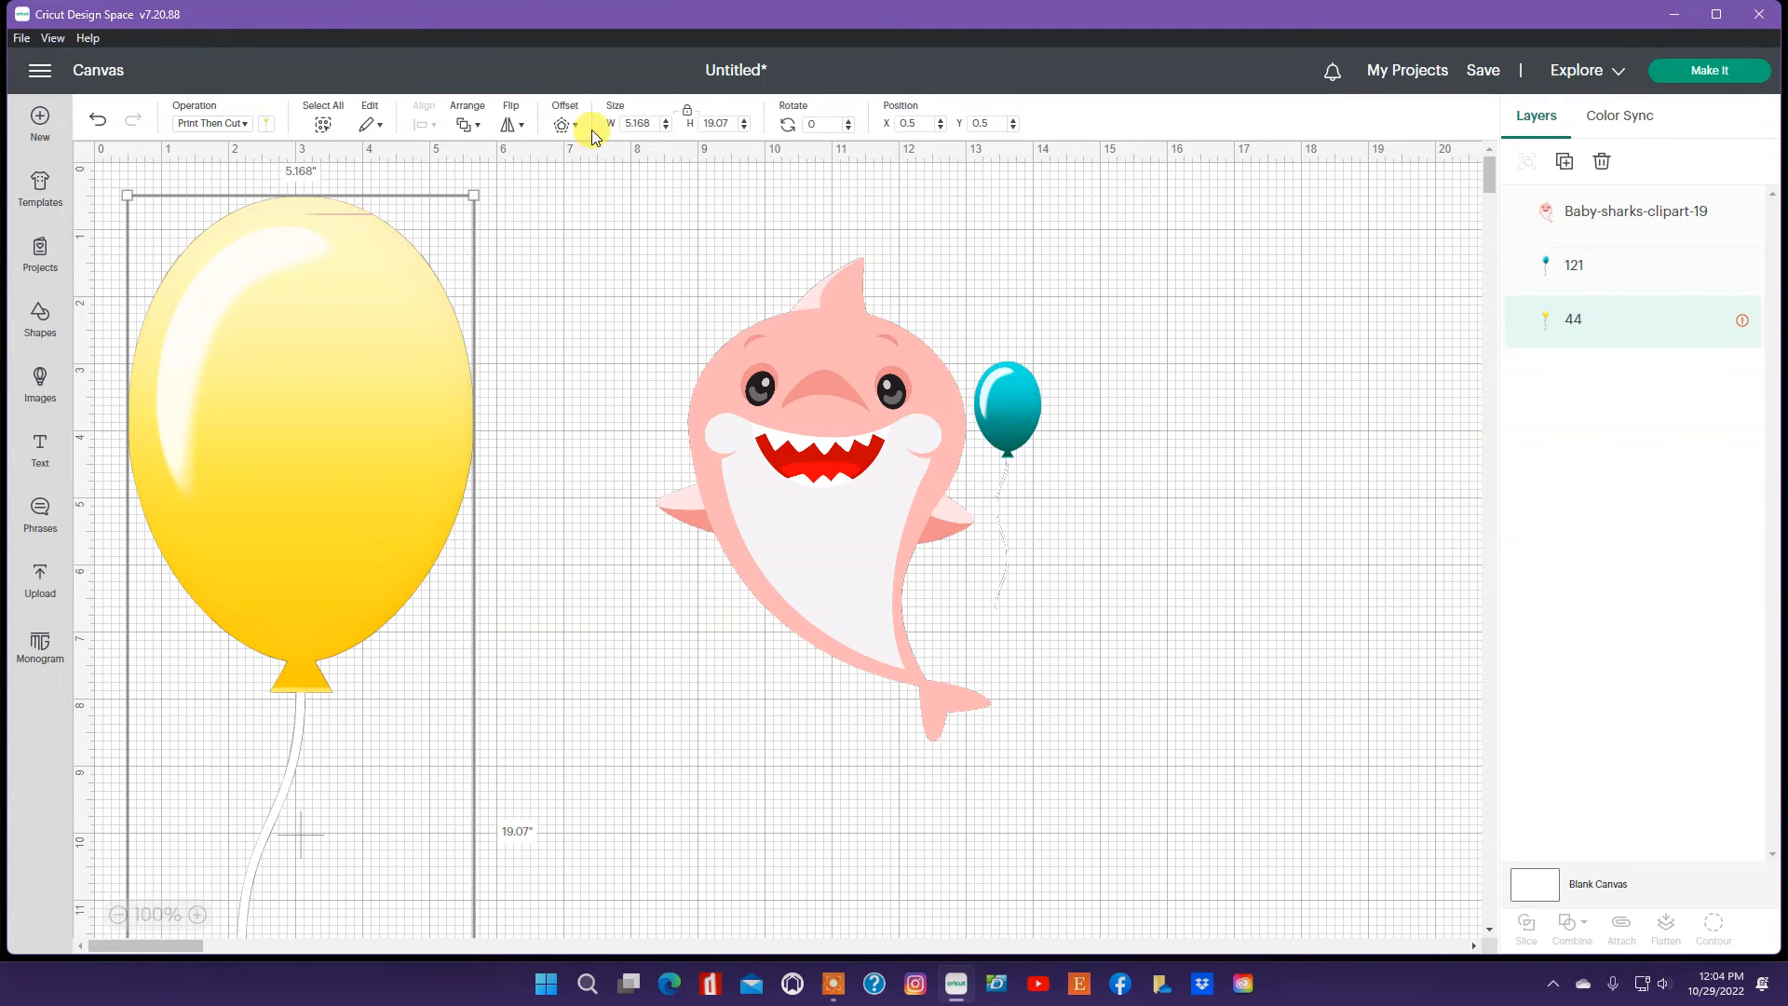
click(666, 121)
click(666, 121)
drag(643, 124, 589, 124)
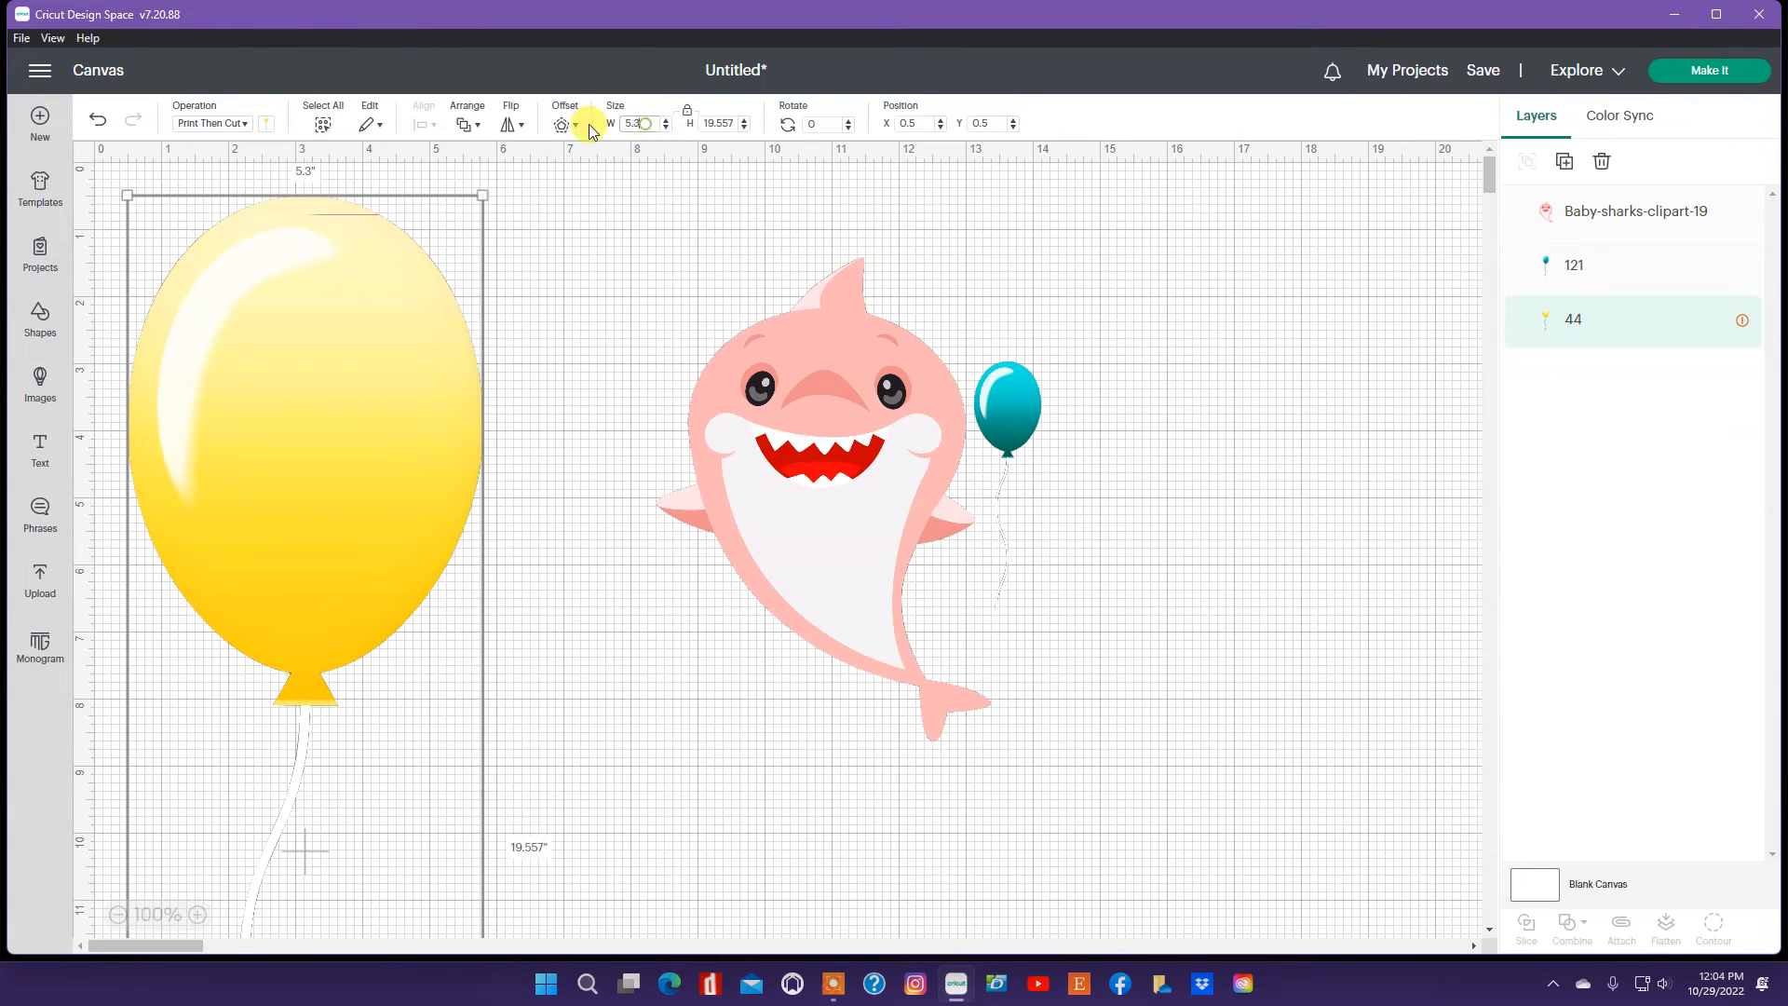
click(652, 236)
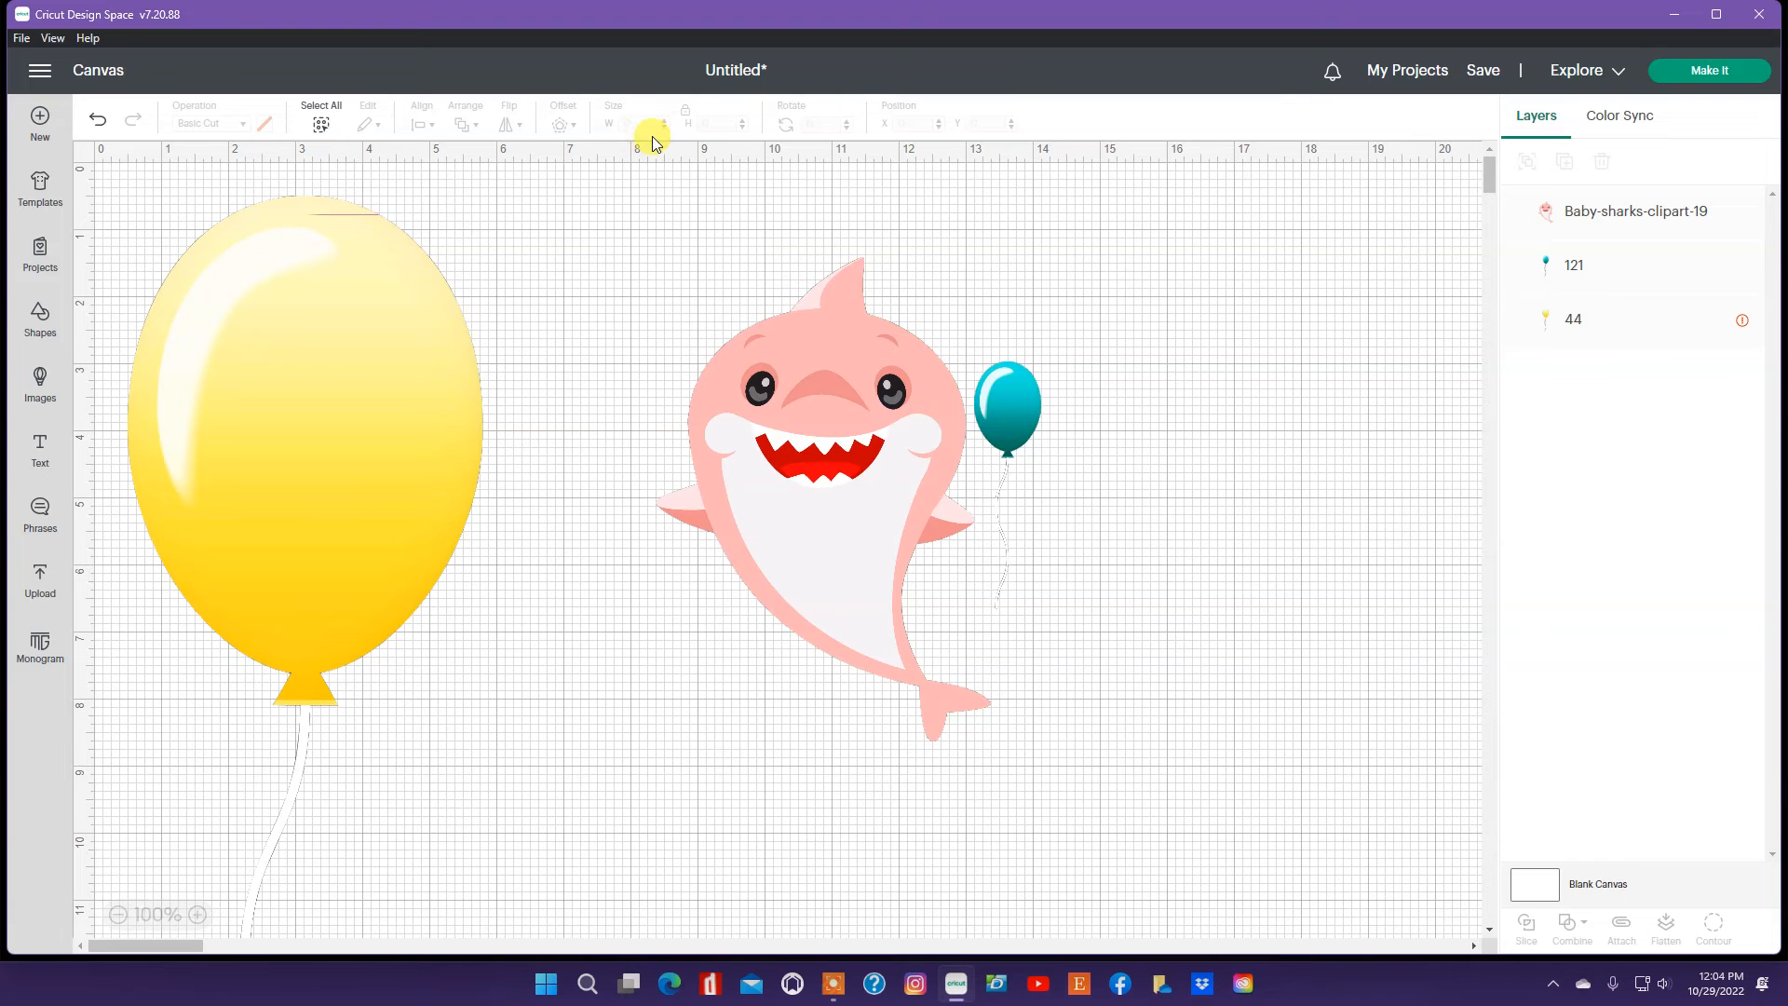
click(358, 350)
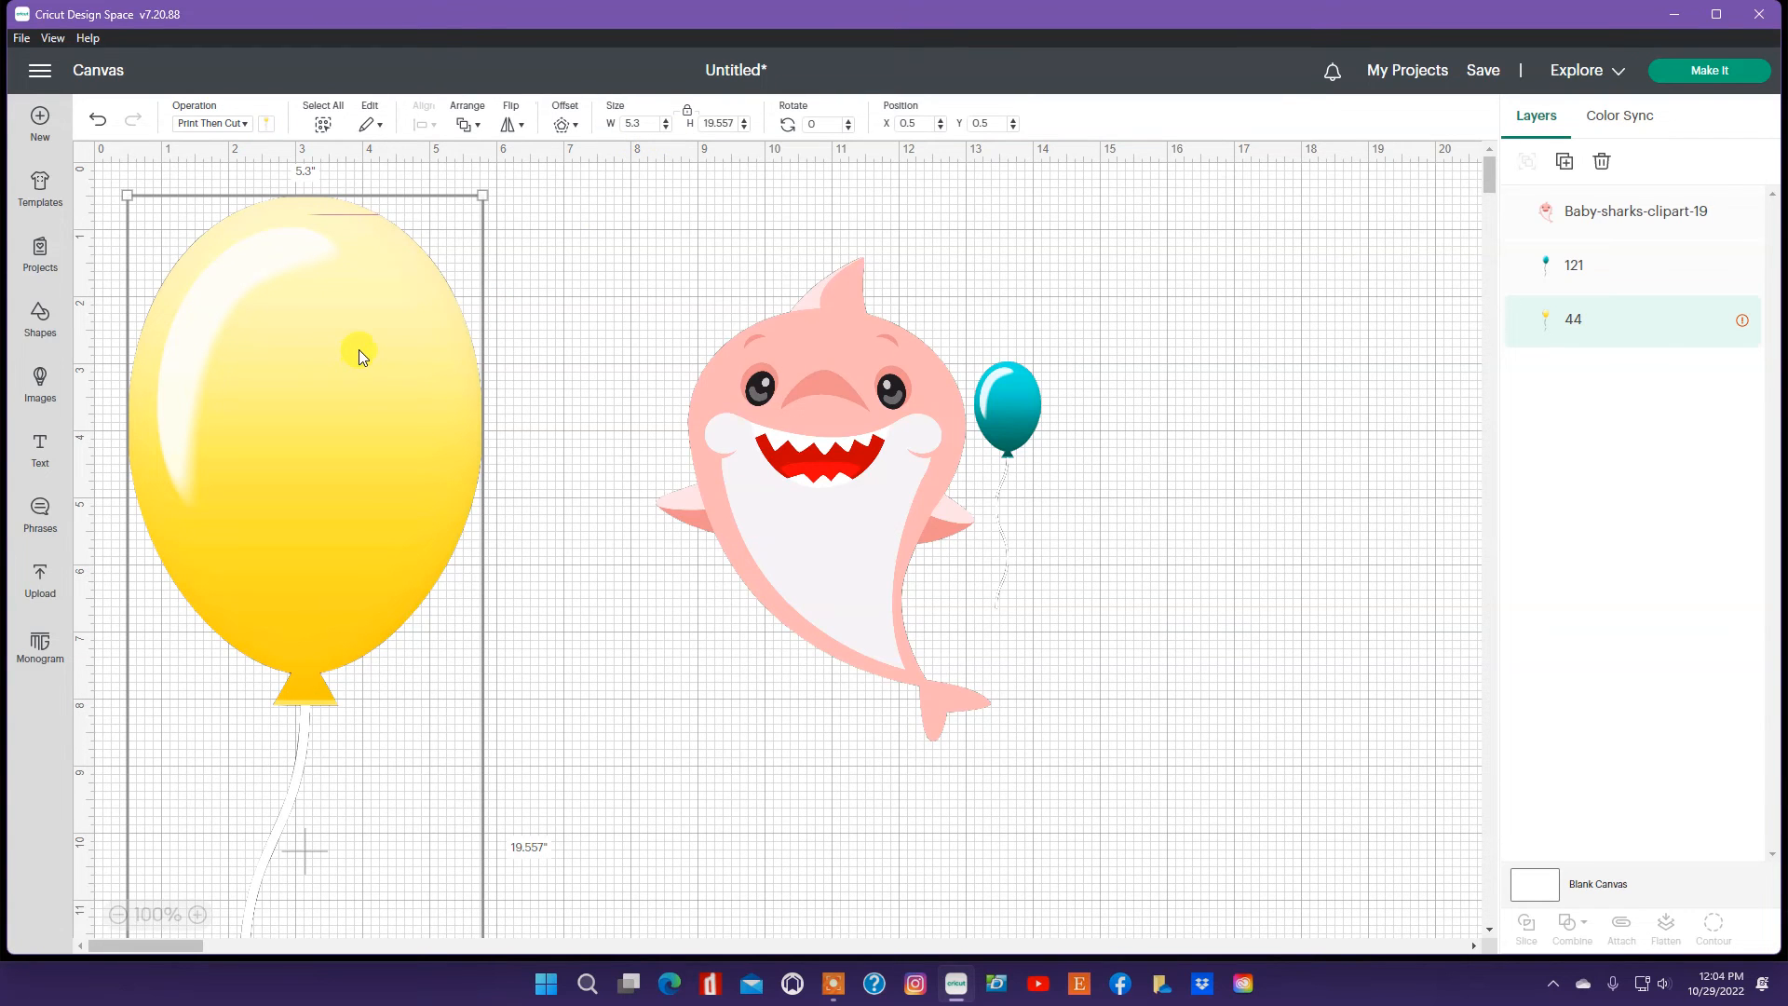
click(621, 126)
text(1)
click(625, 260)
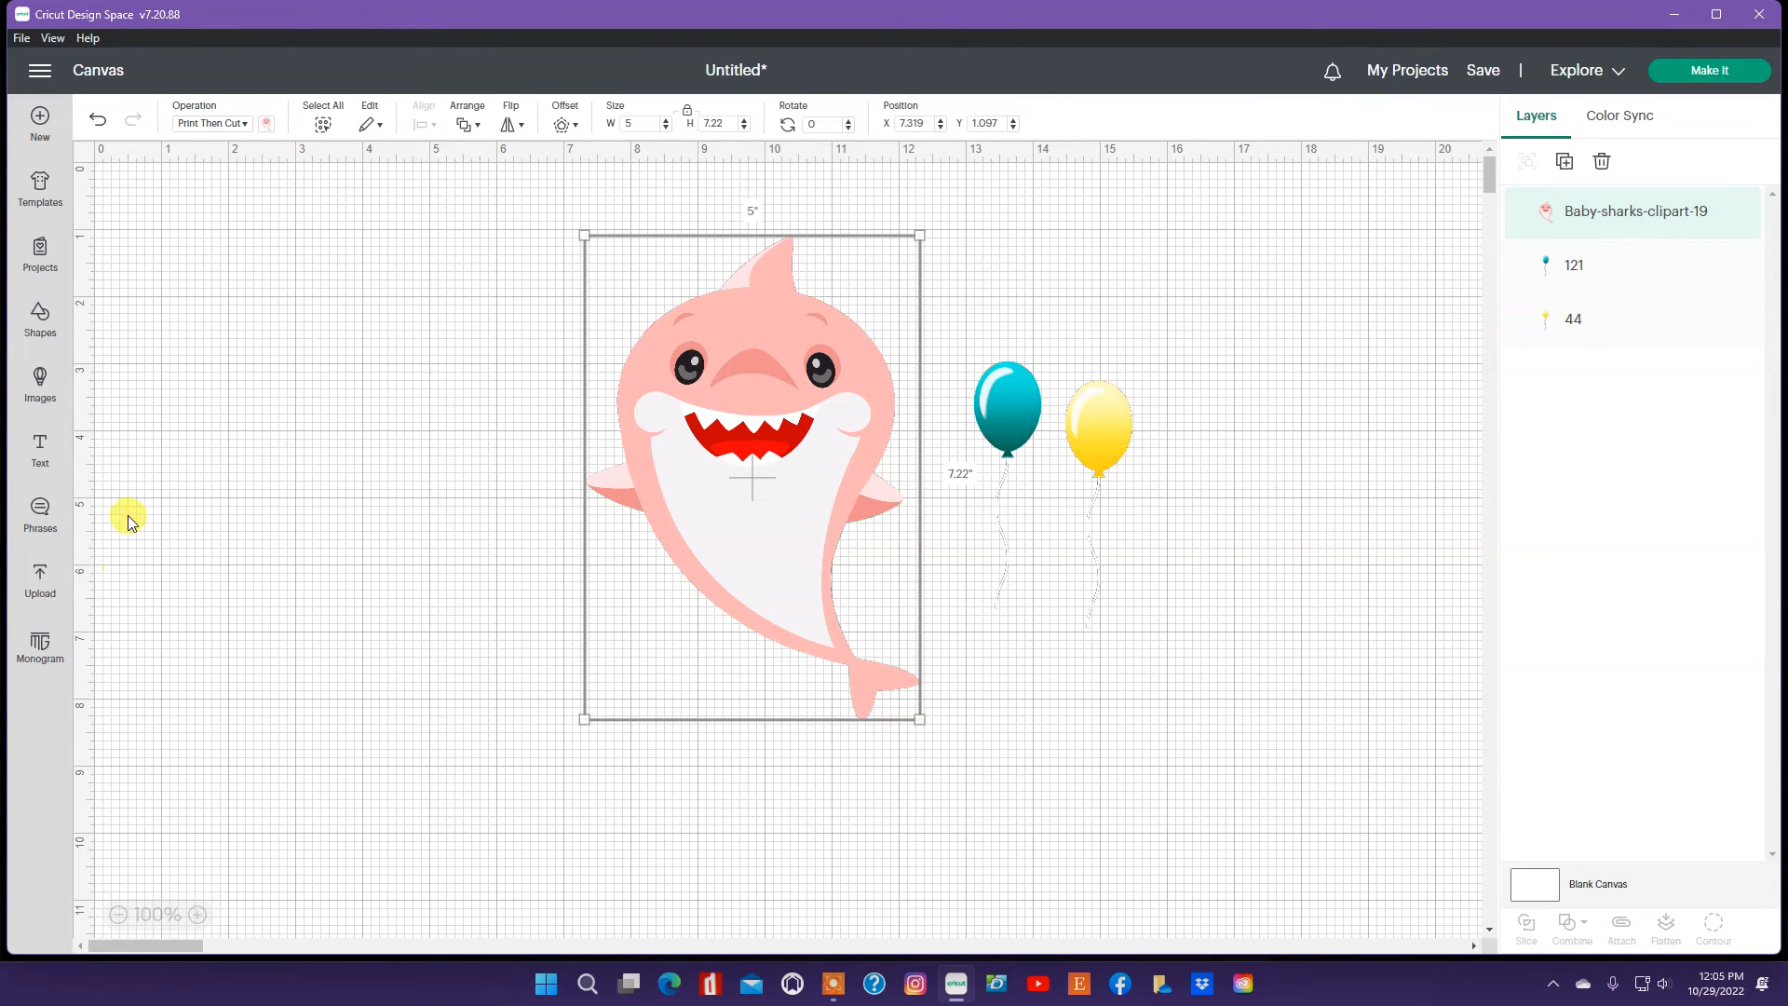
Step: Add a text box and replace its placeholder with "You're Invited"
click(42, 457)
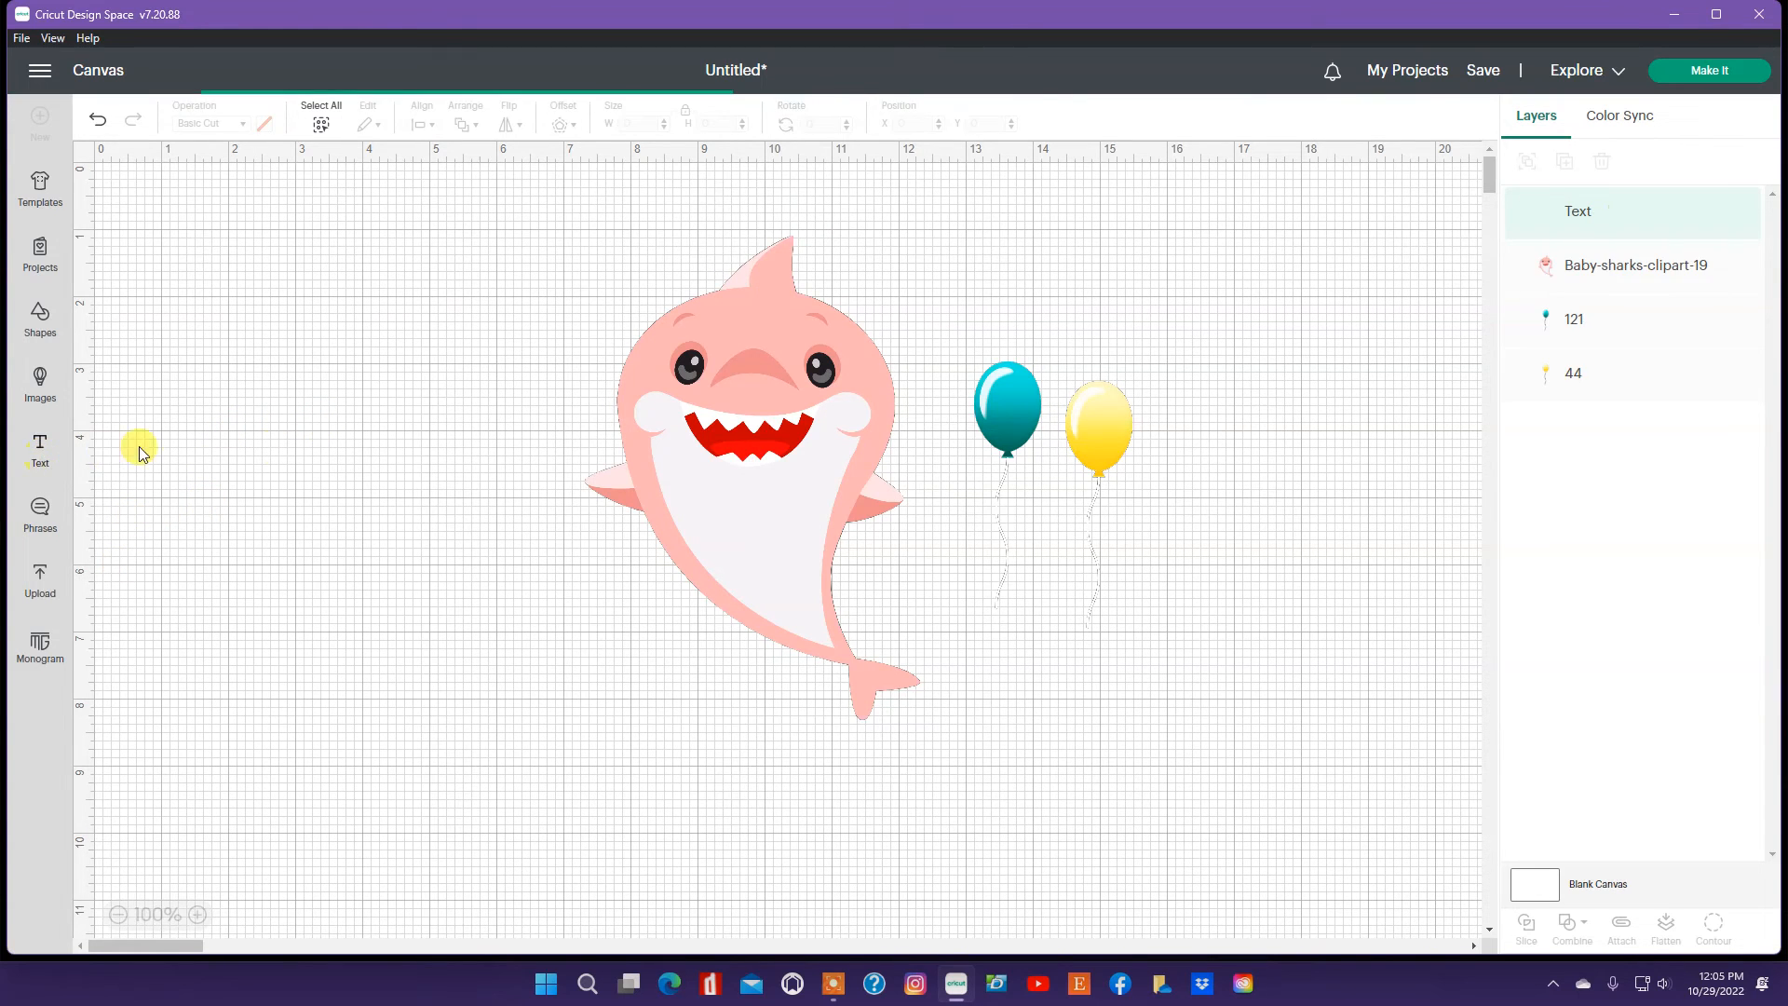
double_click(193, 459)
drag(191, 461, 355, 465)
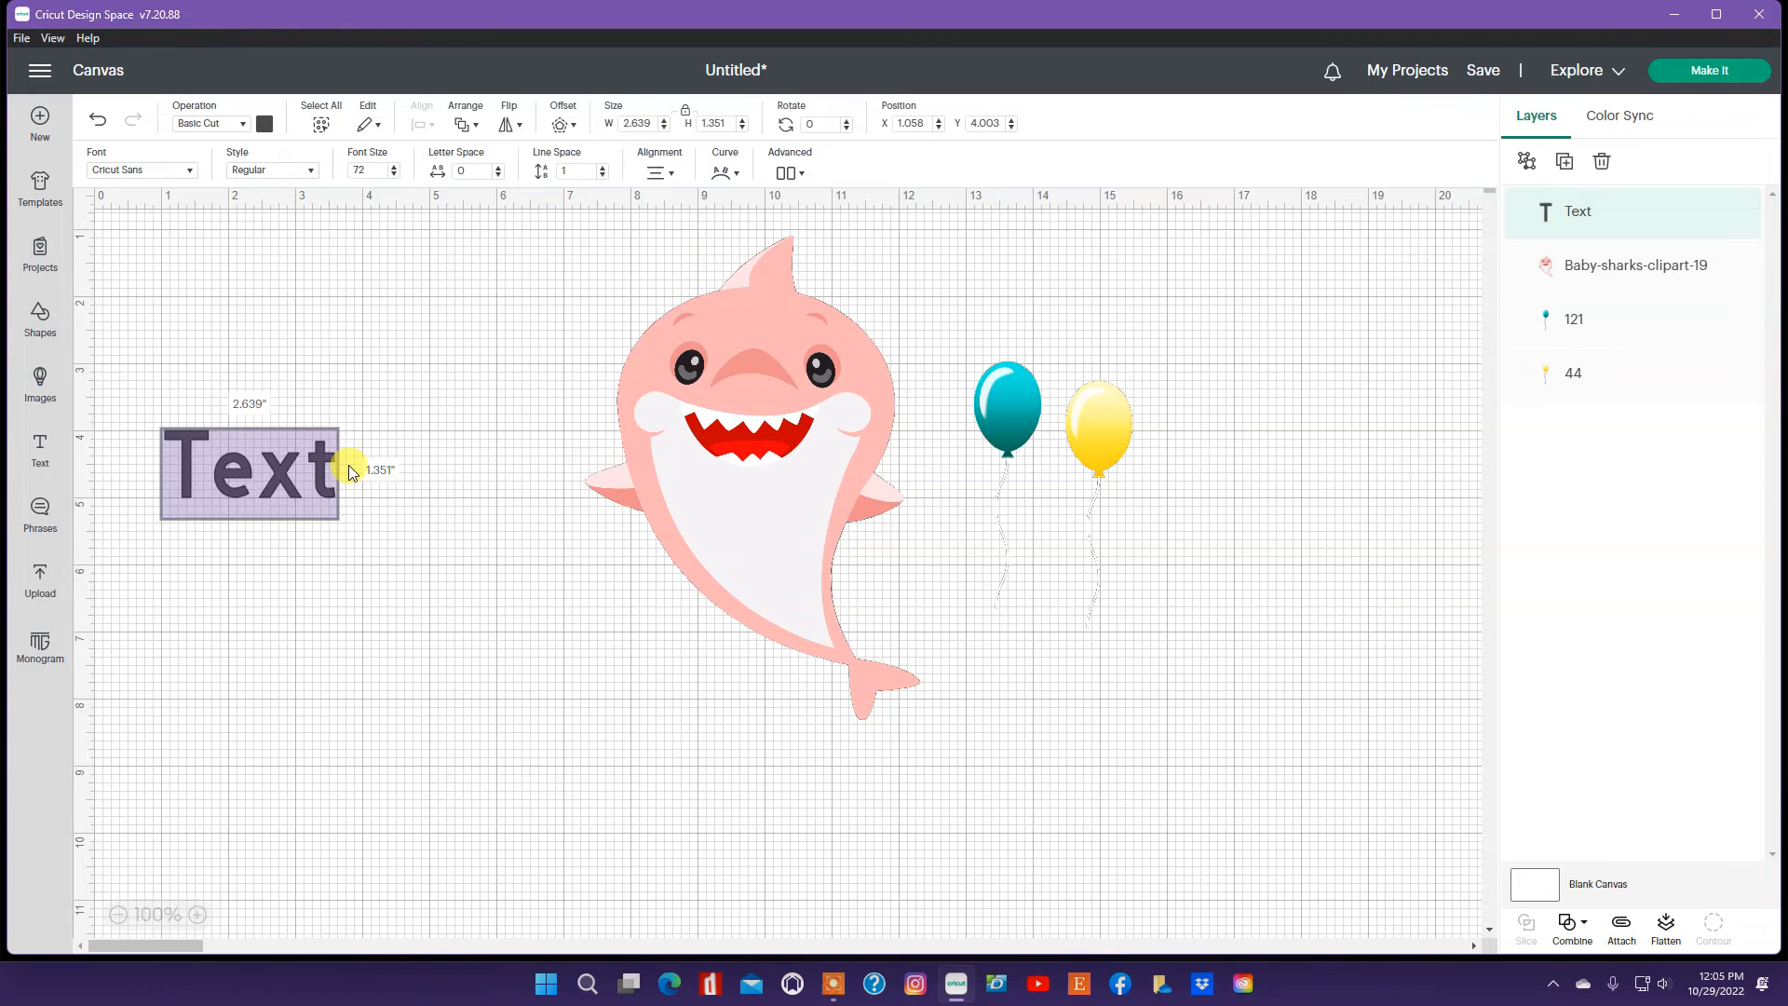
key(BackSpace)
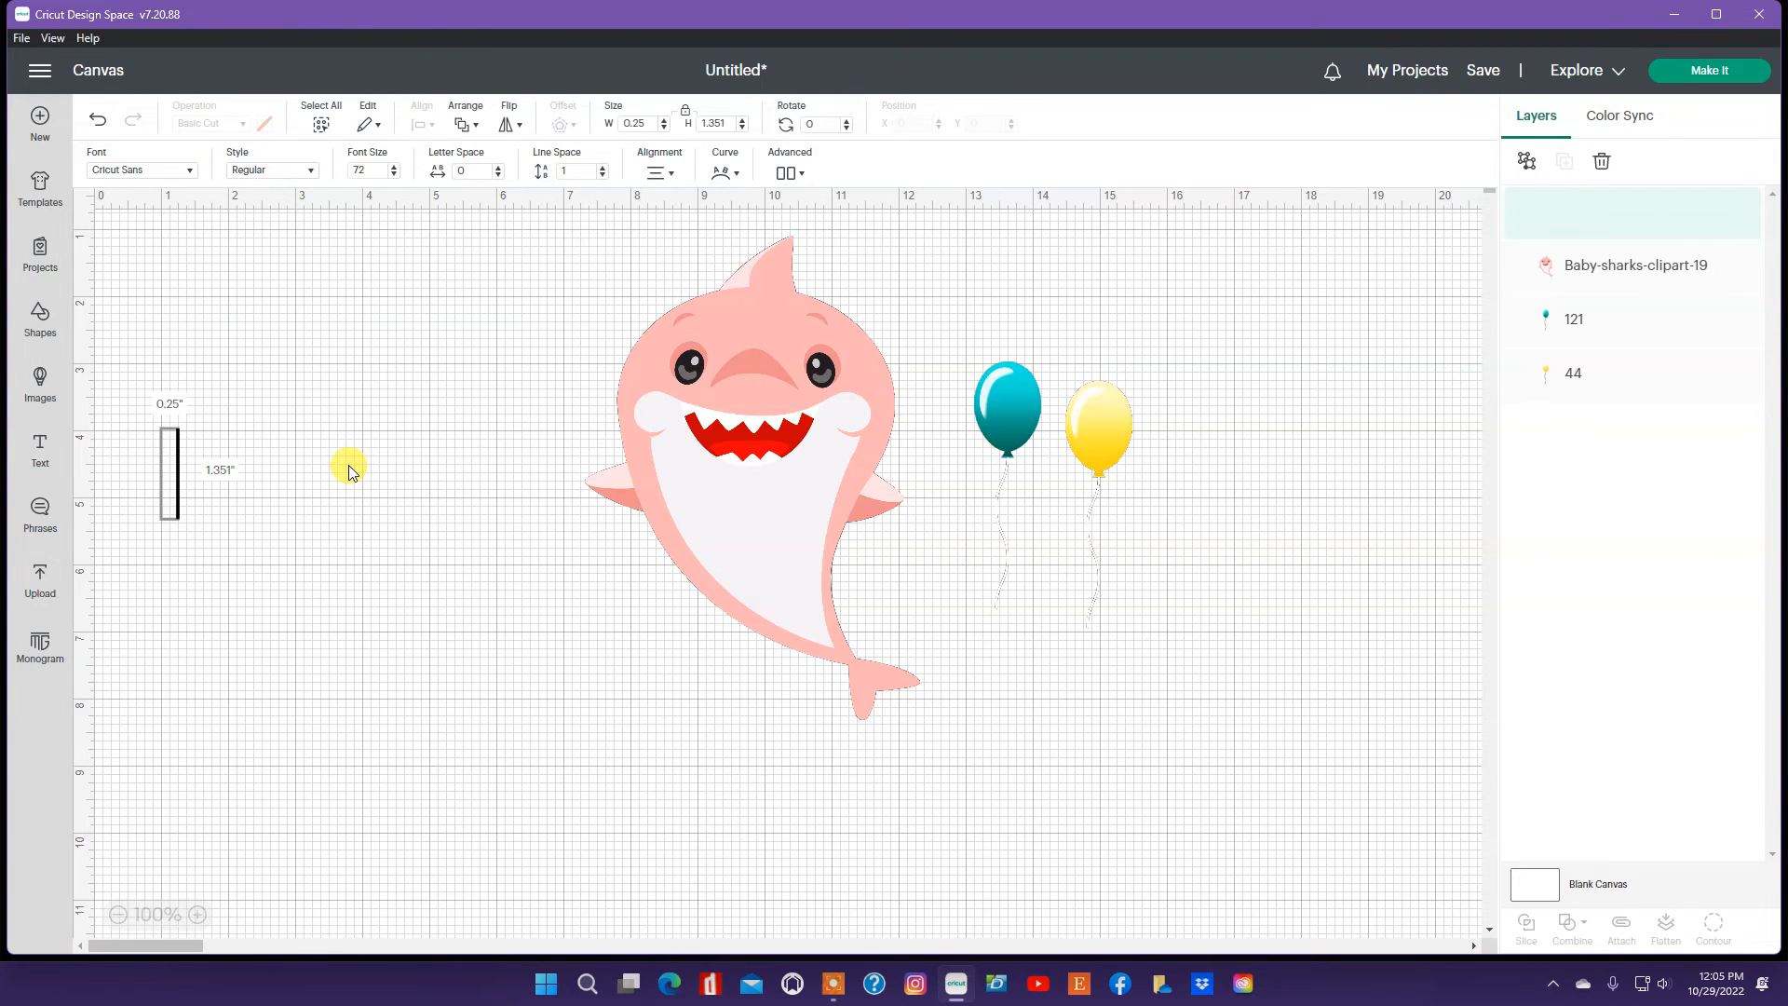
text(Yo)
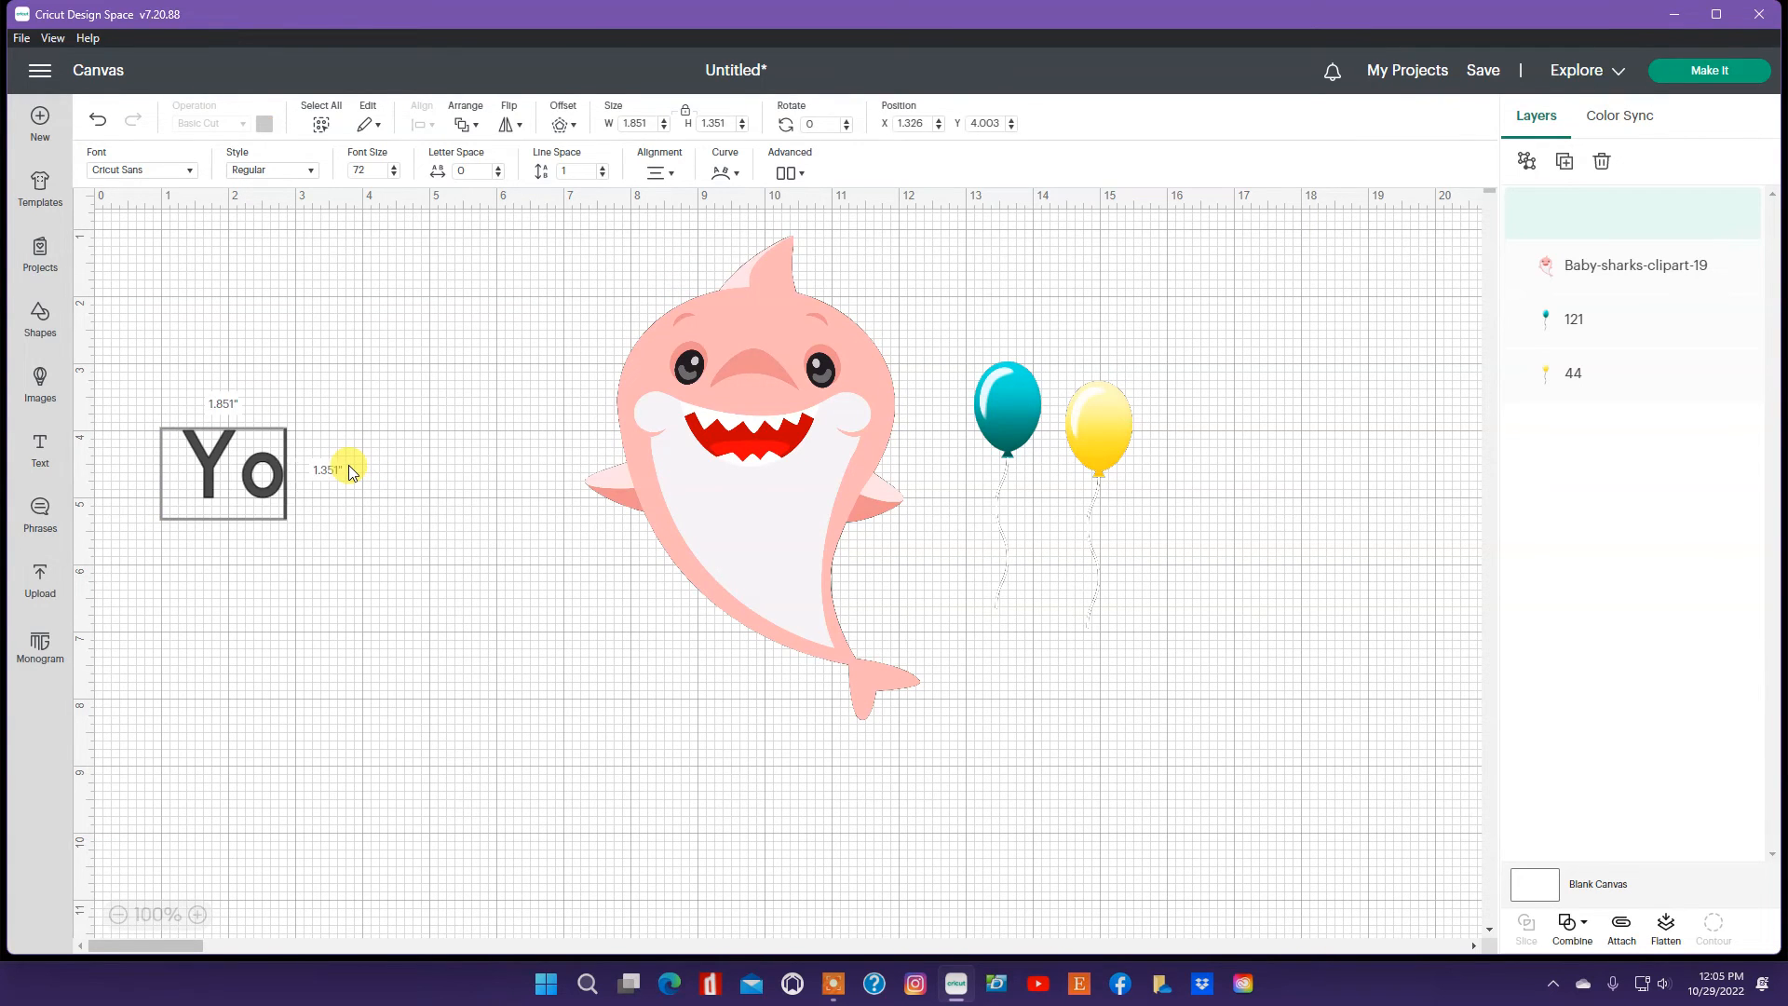
text(u'r)
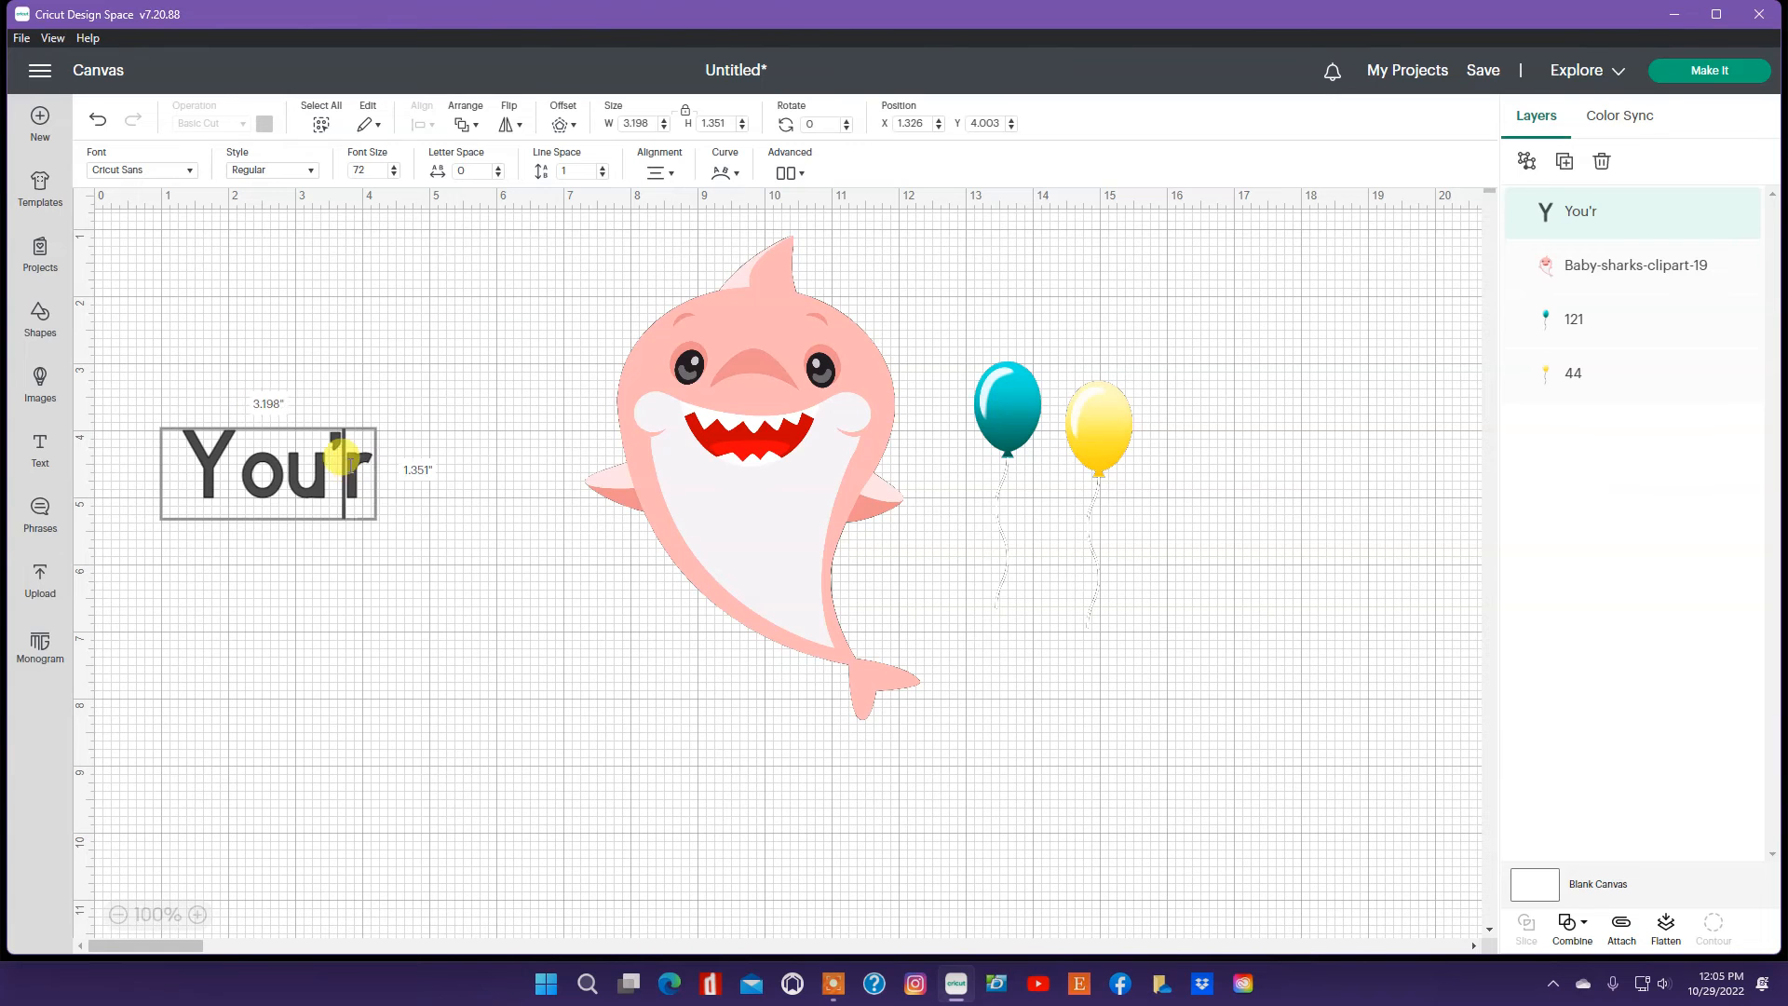
text(e Invited)
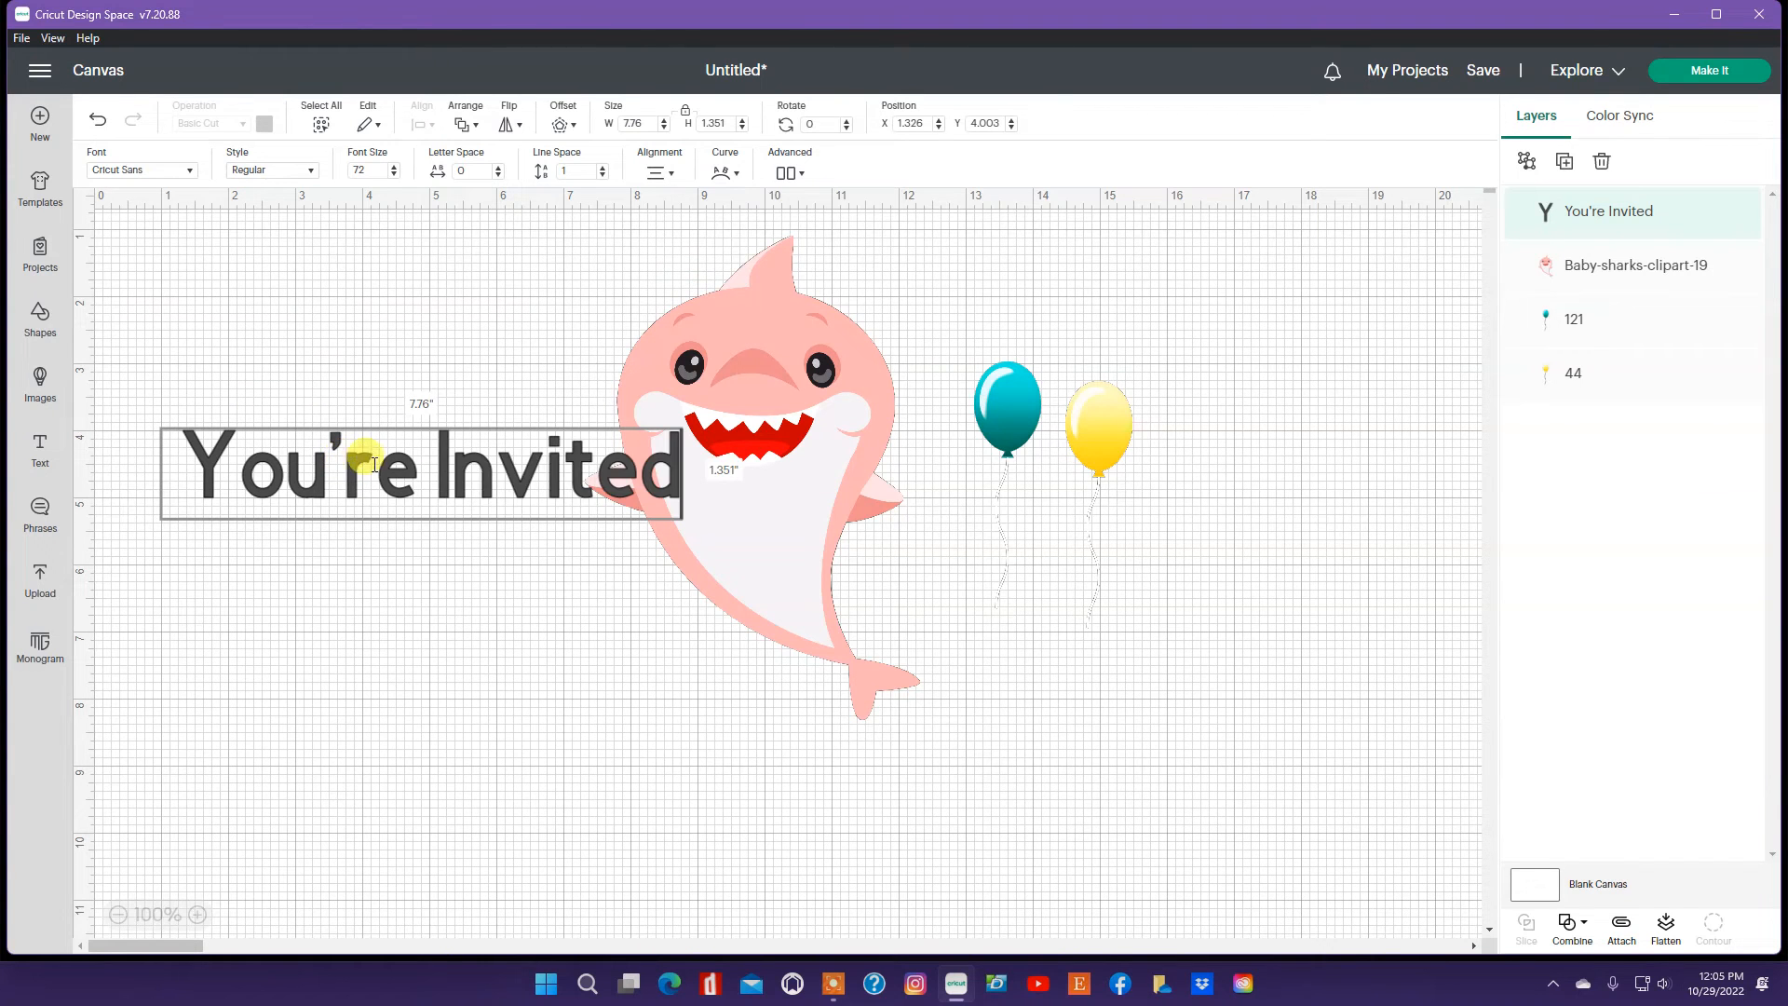
Step: Change the text's font to the bookmarked Roman Script
click(191, 170)
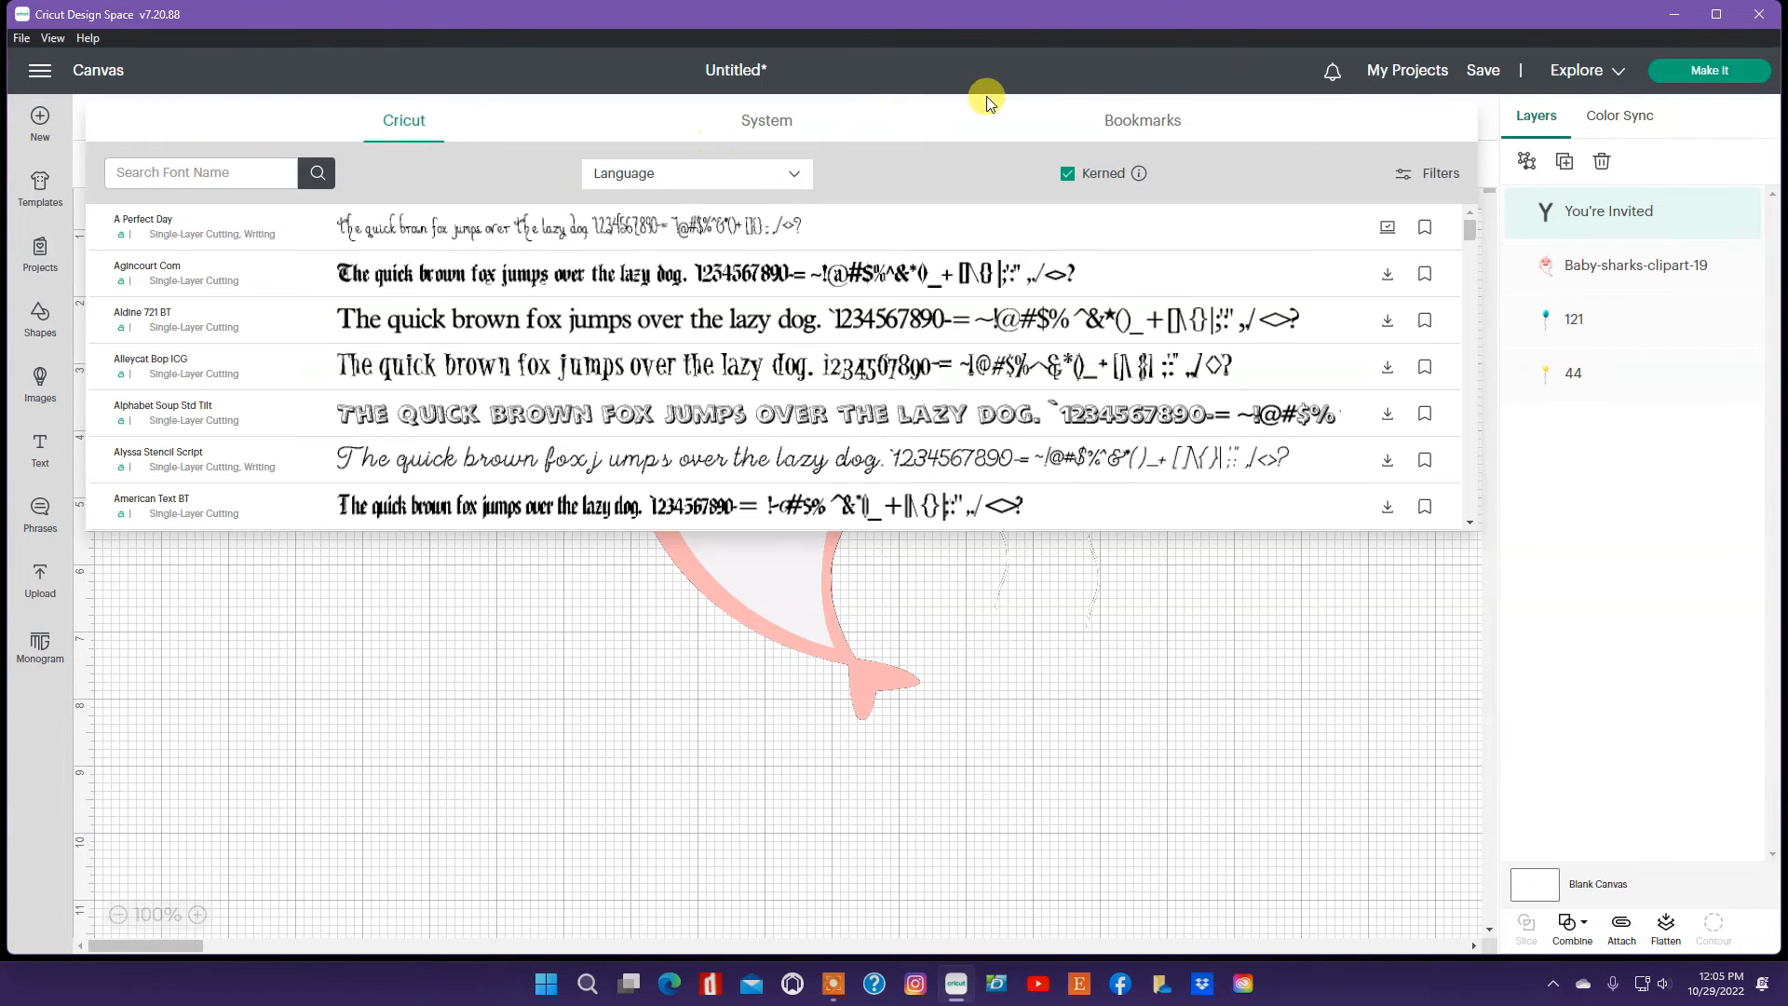
click(1151, 116)
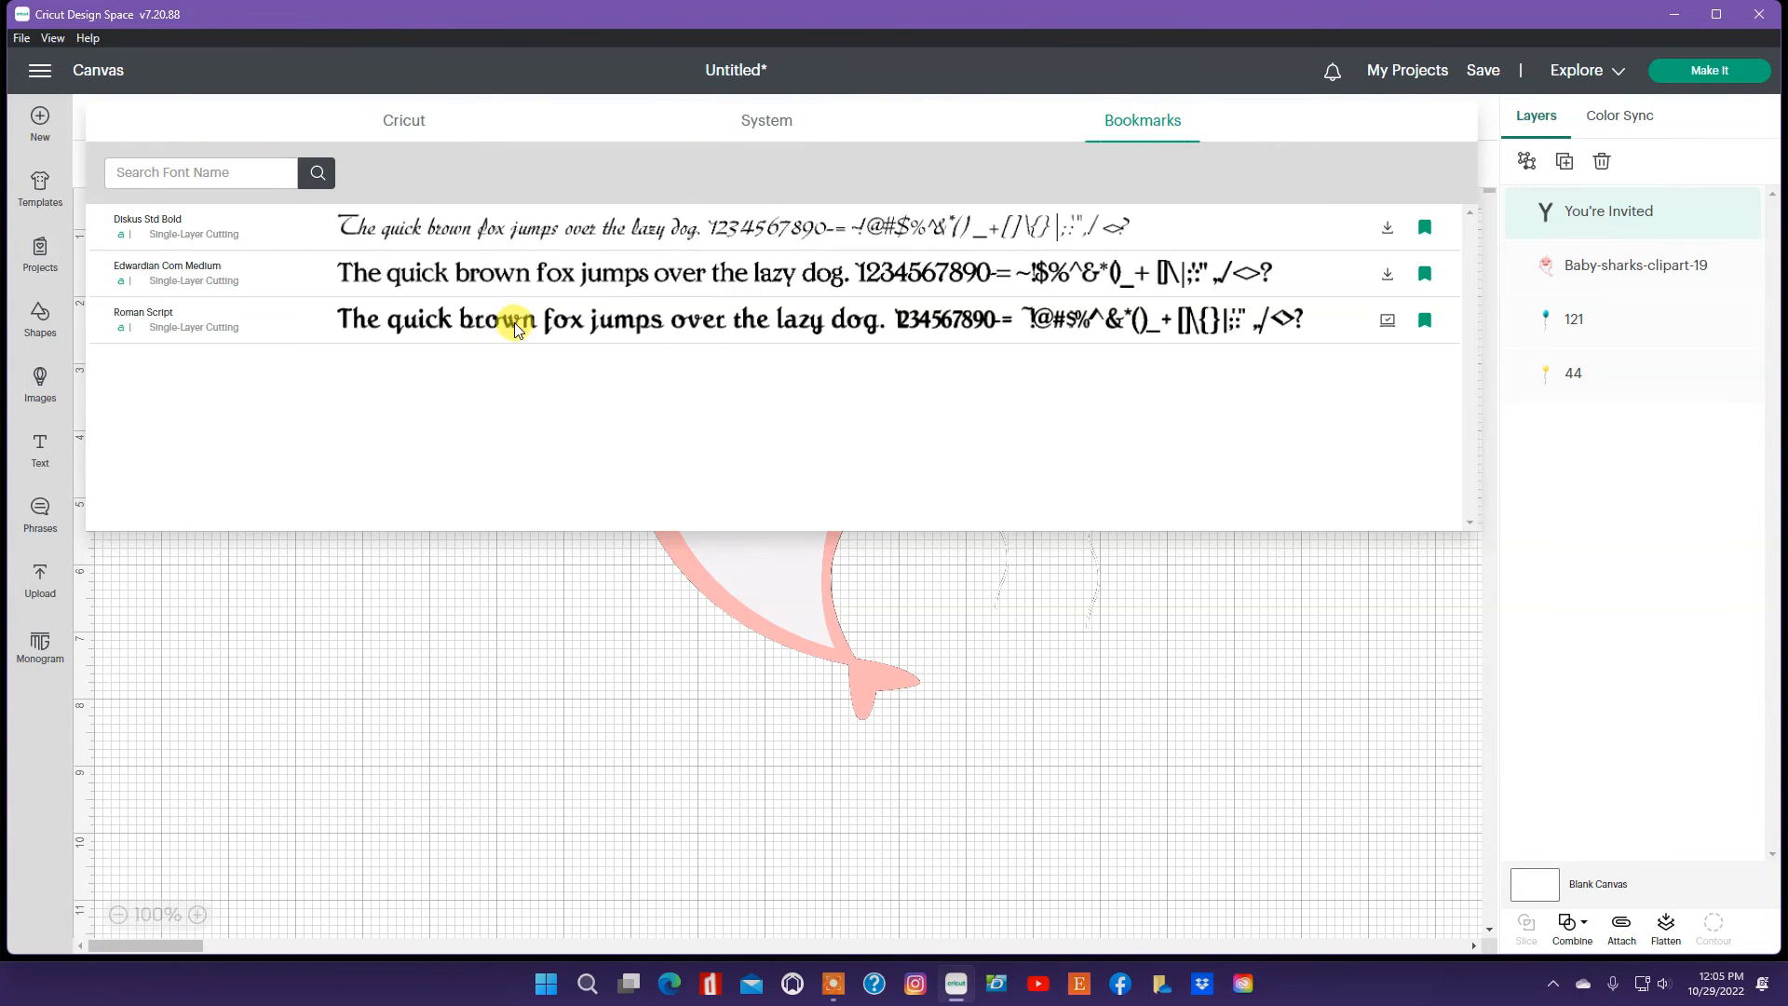
click(492, 320)
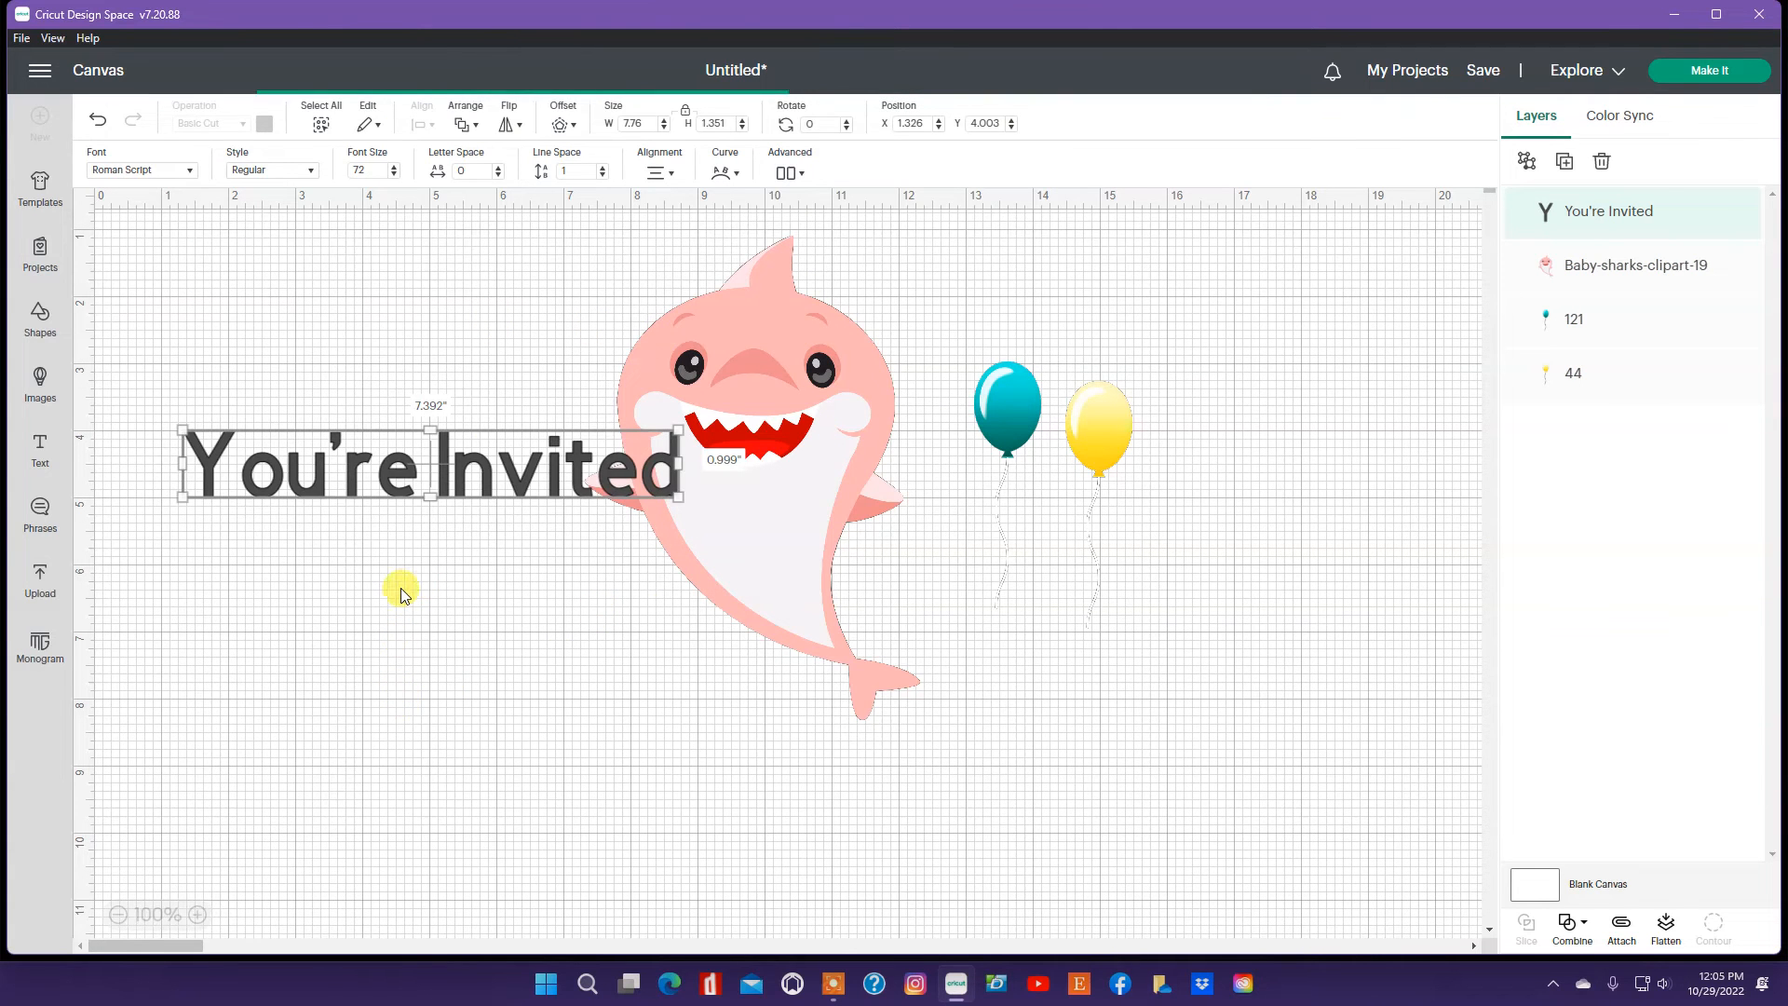
Step: Shrink the "You're Invited" text to about 4.9 in wide and place it across the top of the shark's head
click(664, 129)
click(664, 129)
click(664, 129)
click(664, 129)
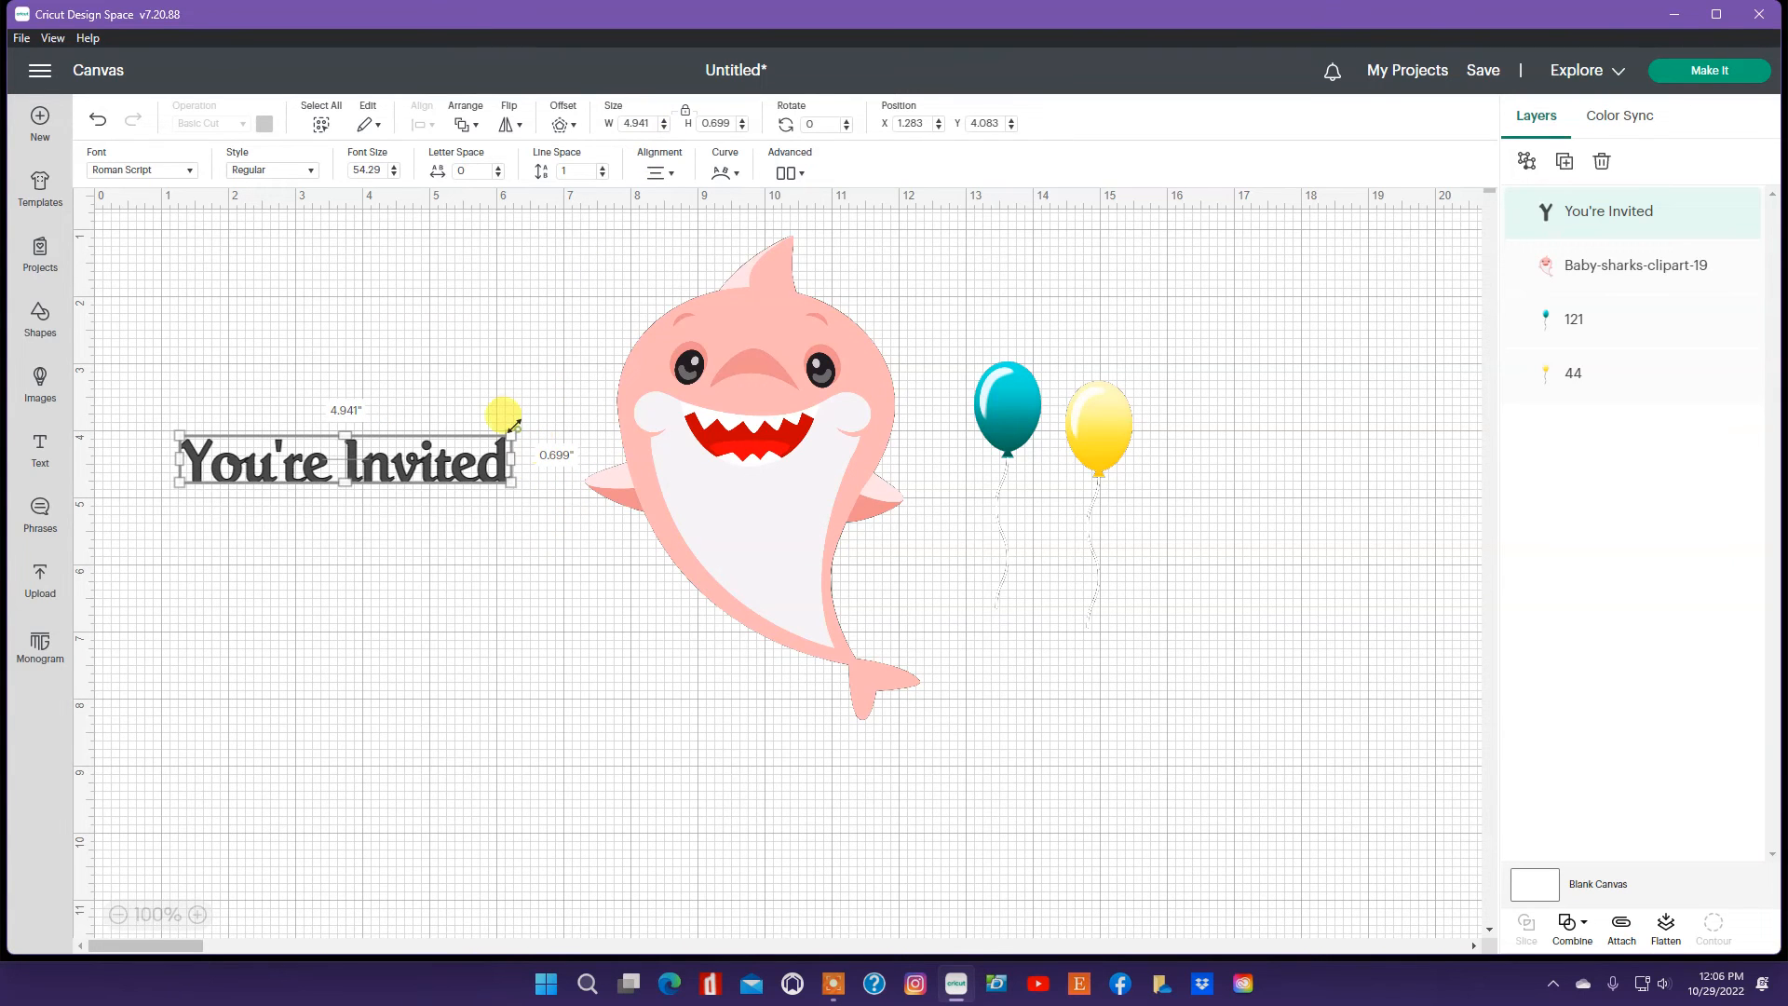
click(433, 412)
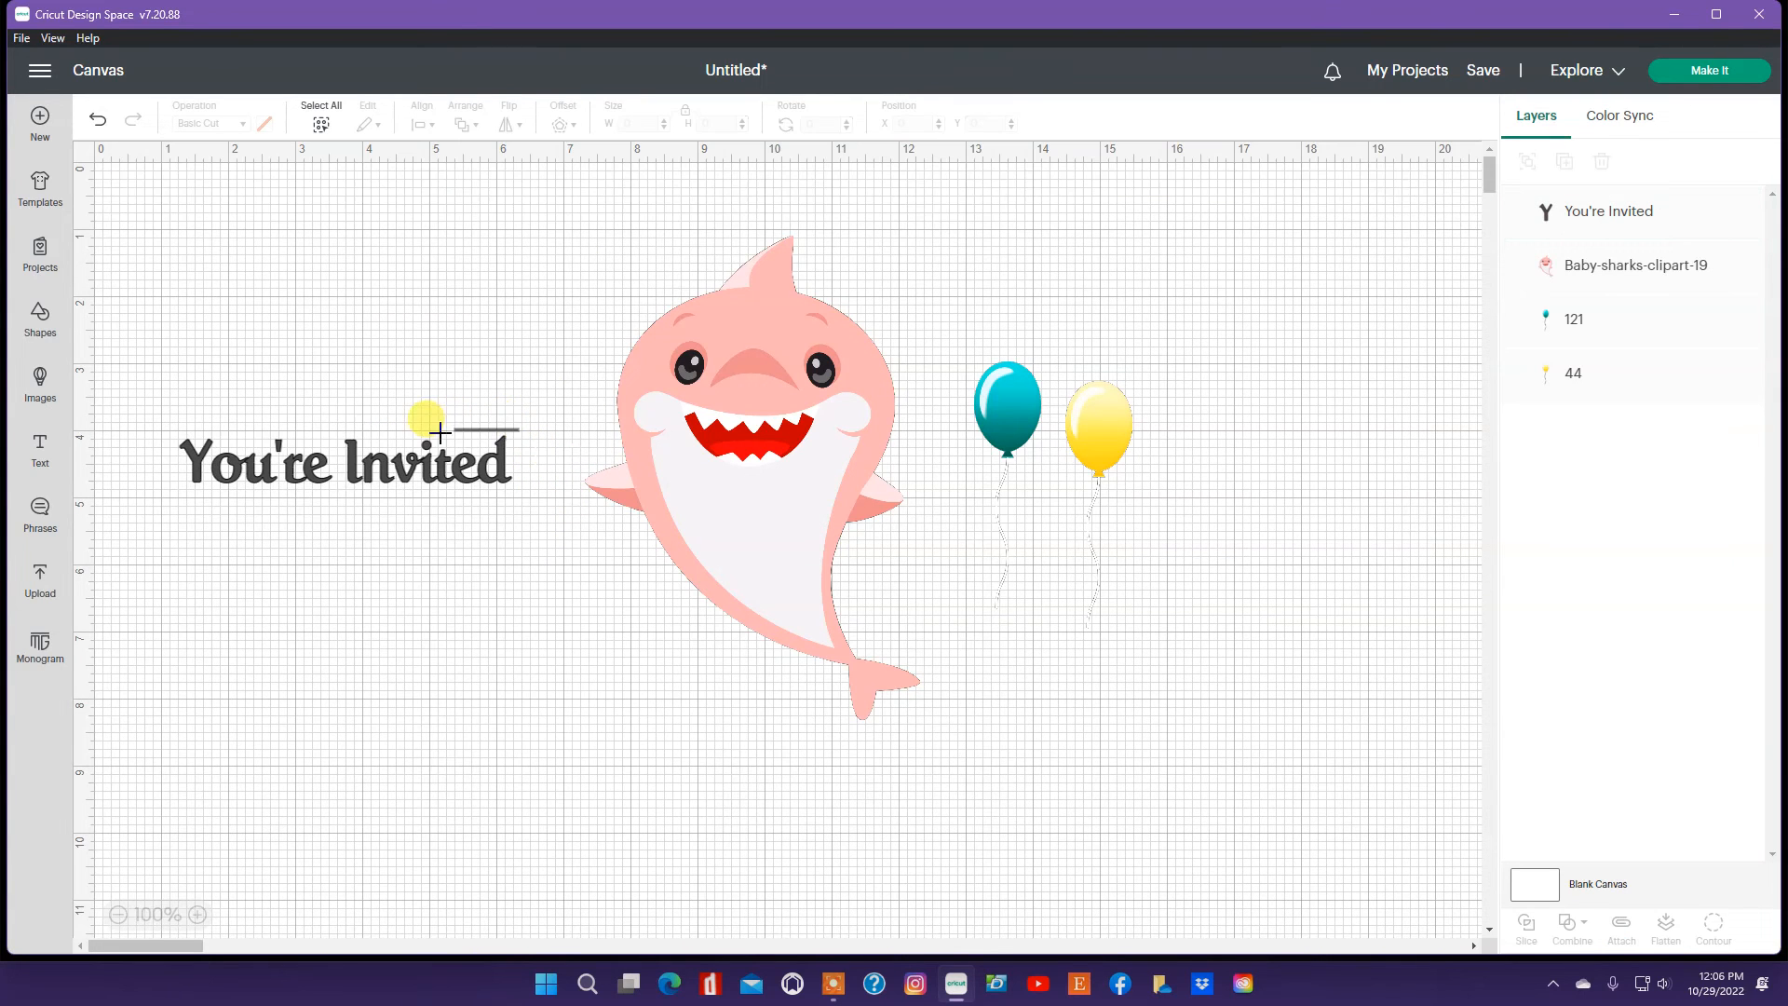
click(476, 481)
drag(510, 434, 771, 331)
click(591, 319)
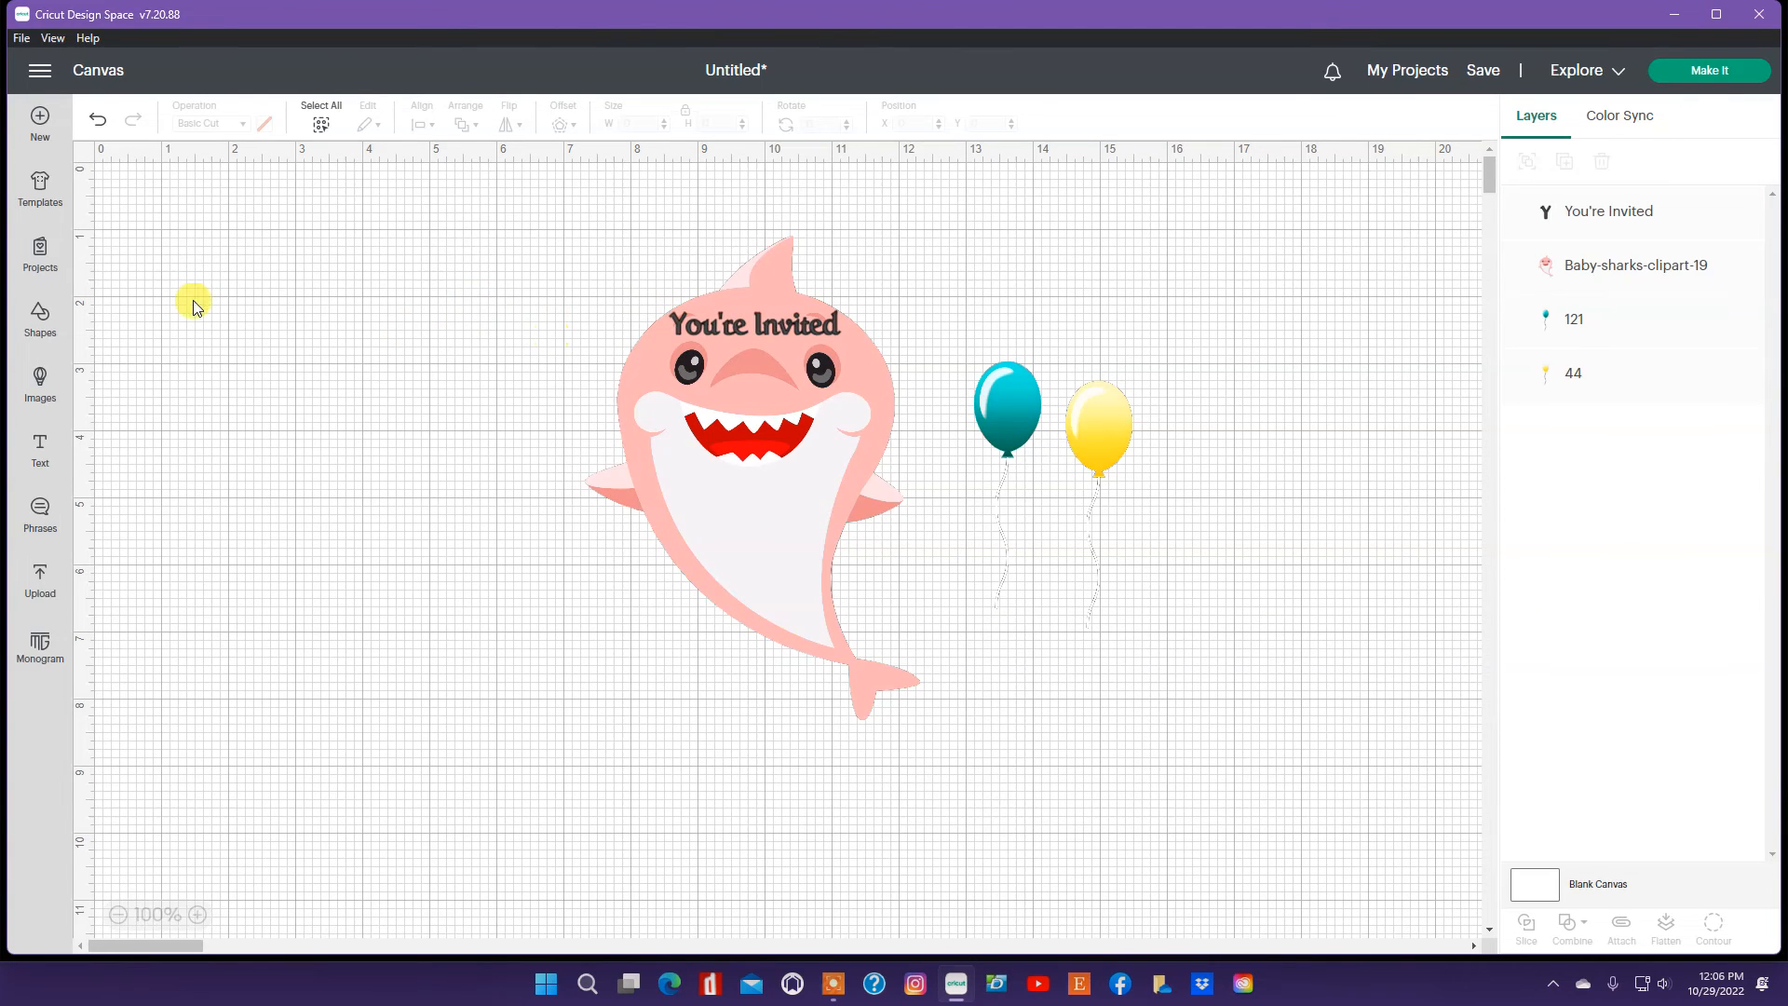
Step: Add a second text box reading the child's name followed by "turns 2"
click(40, 447)
click(251, 498)
drag(203, 498, 331, 509)
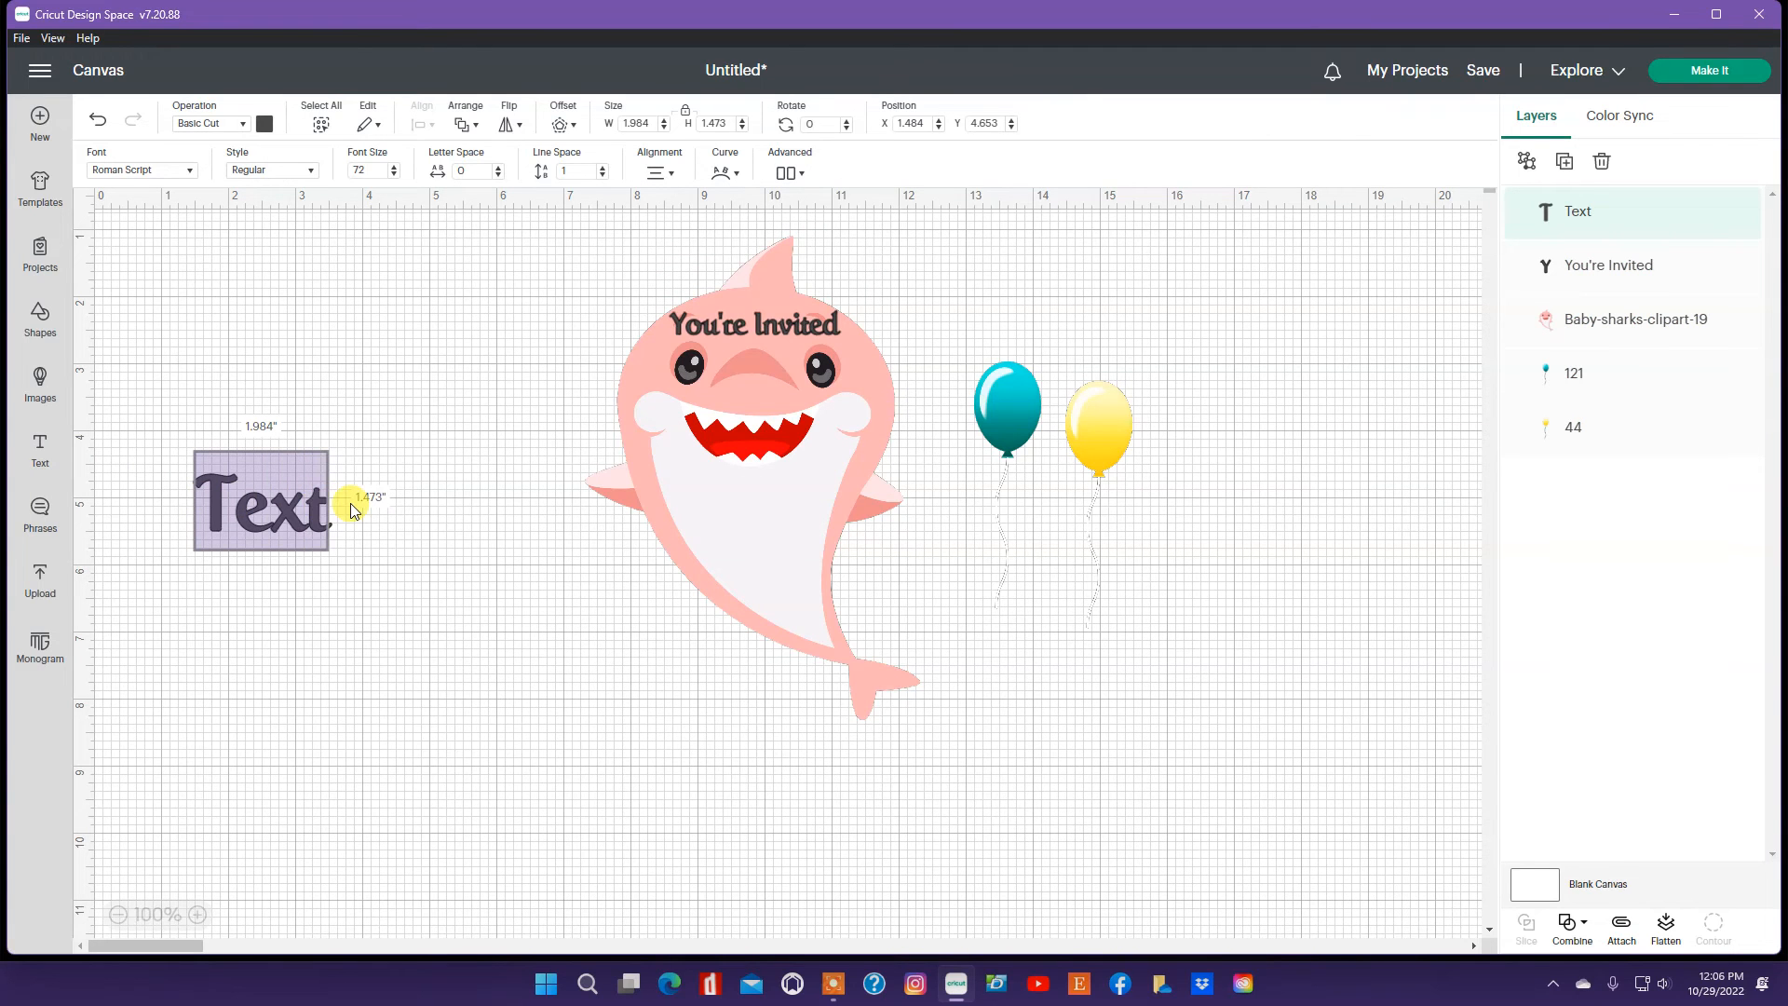
text(Ann)
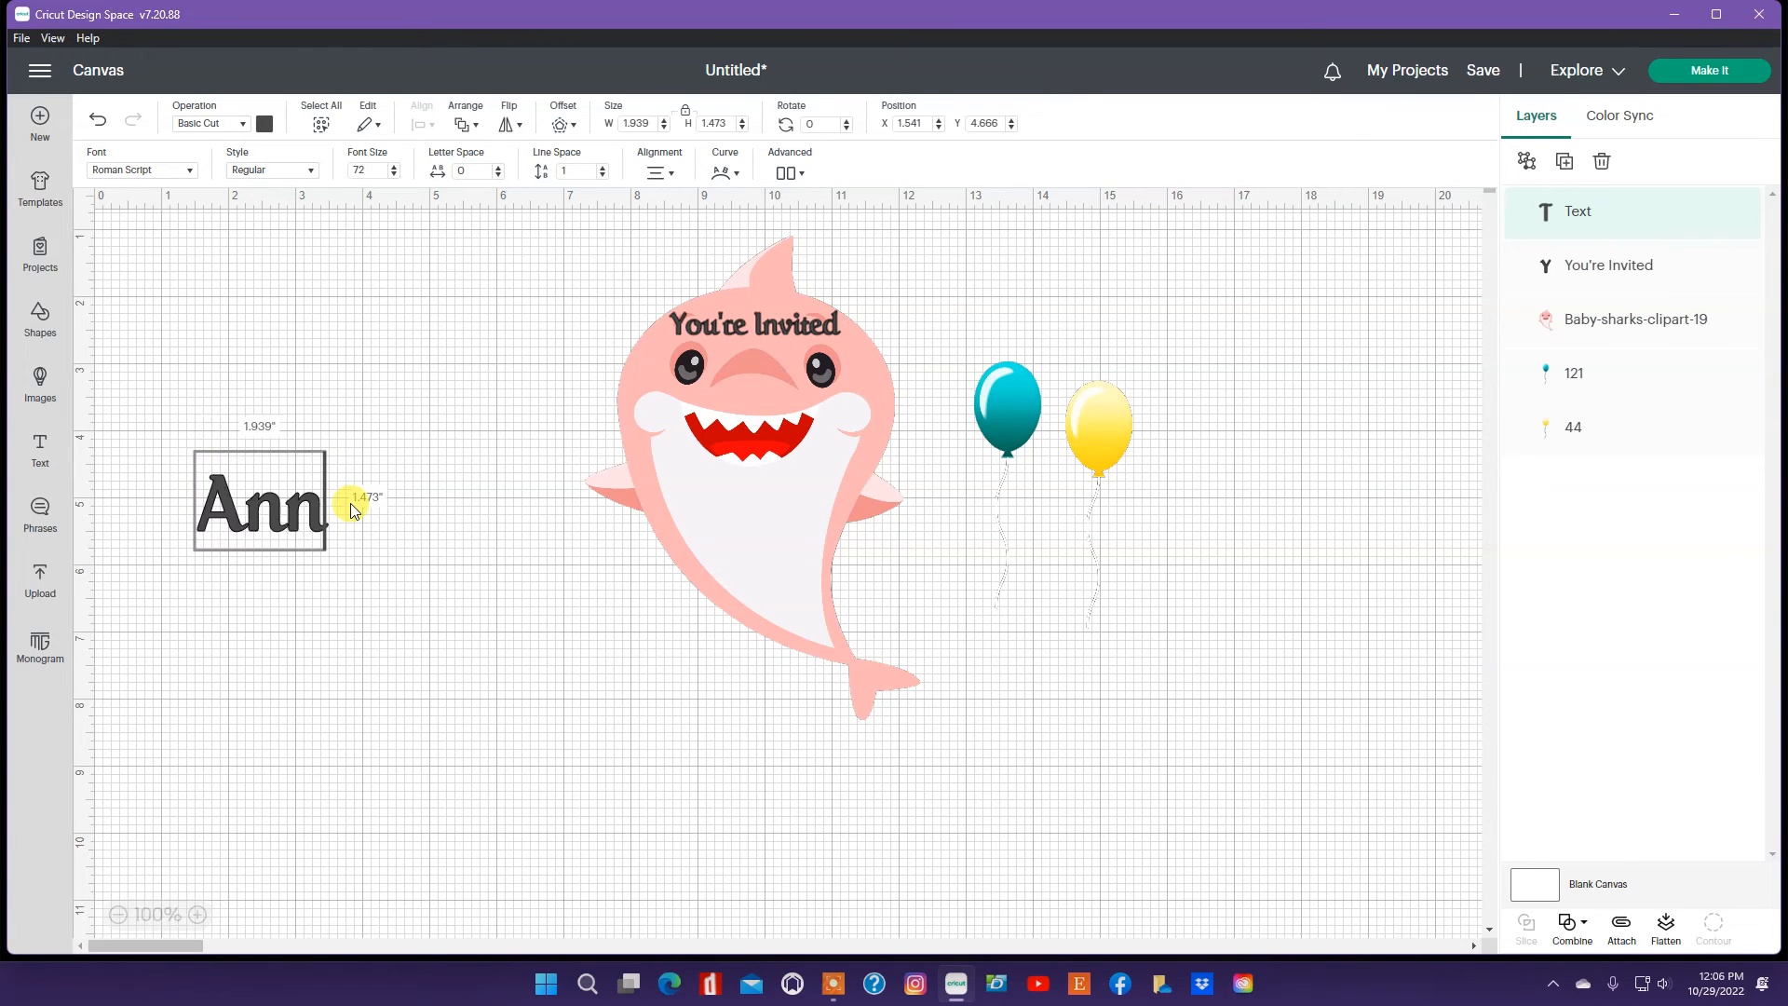
text( t)
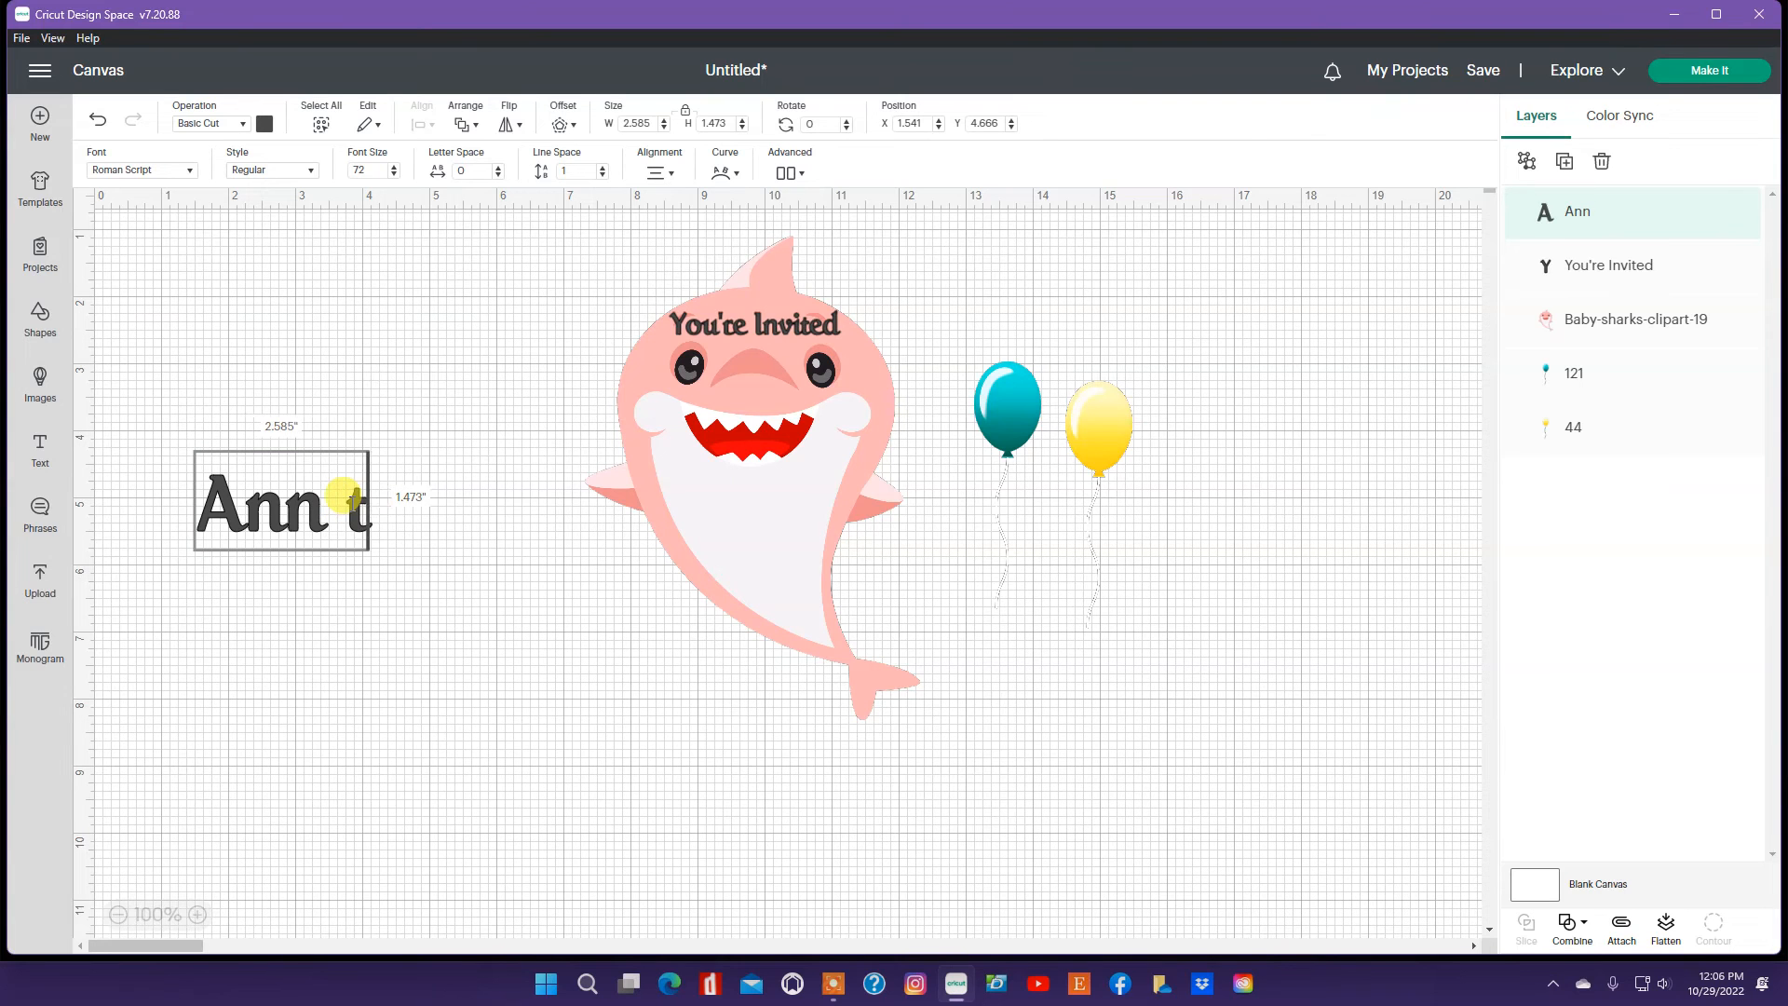
text(urns 2)
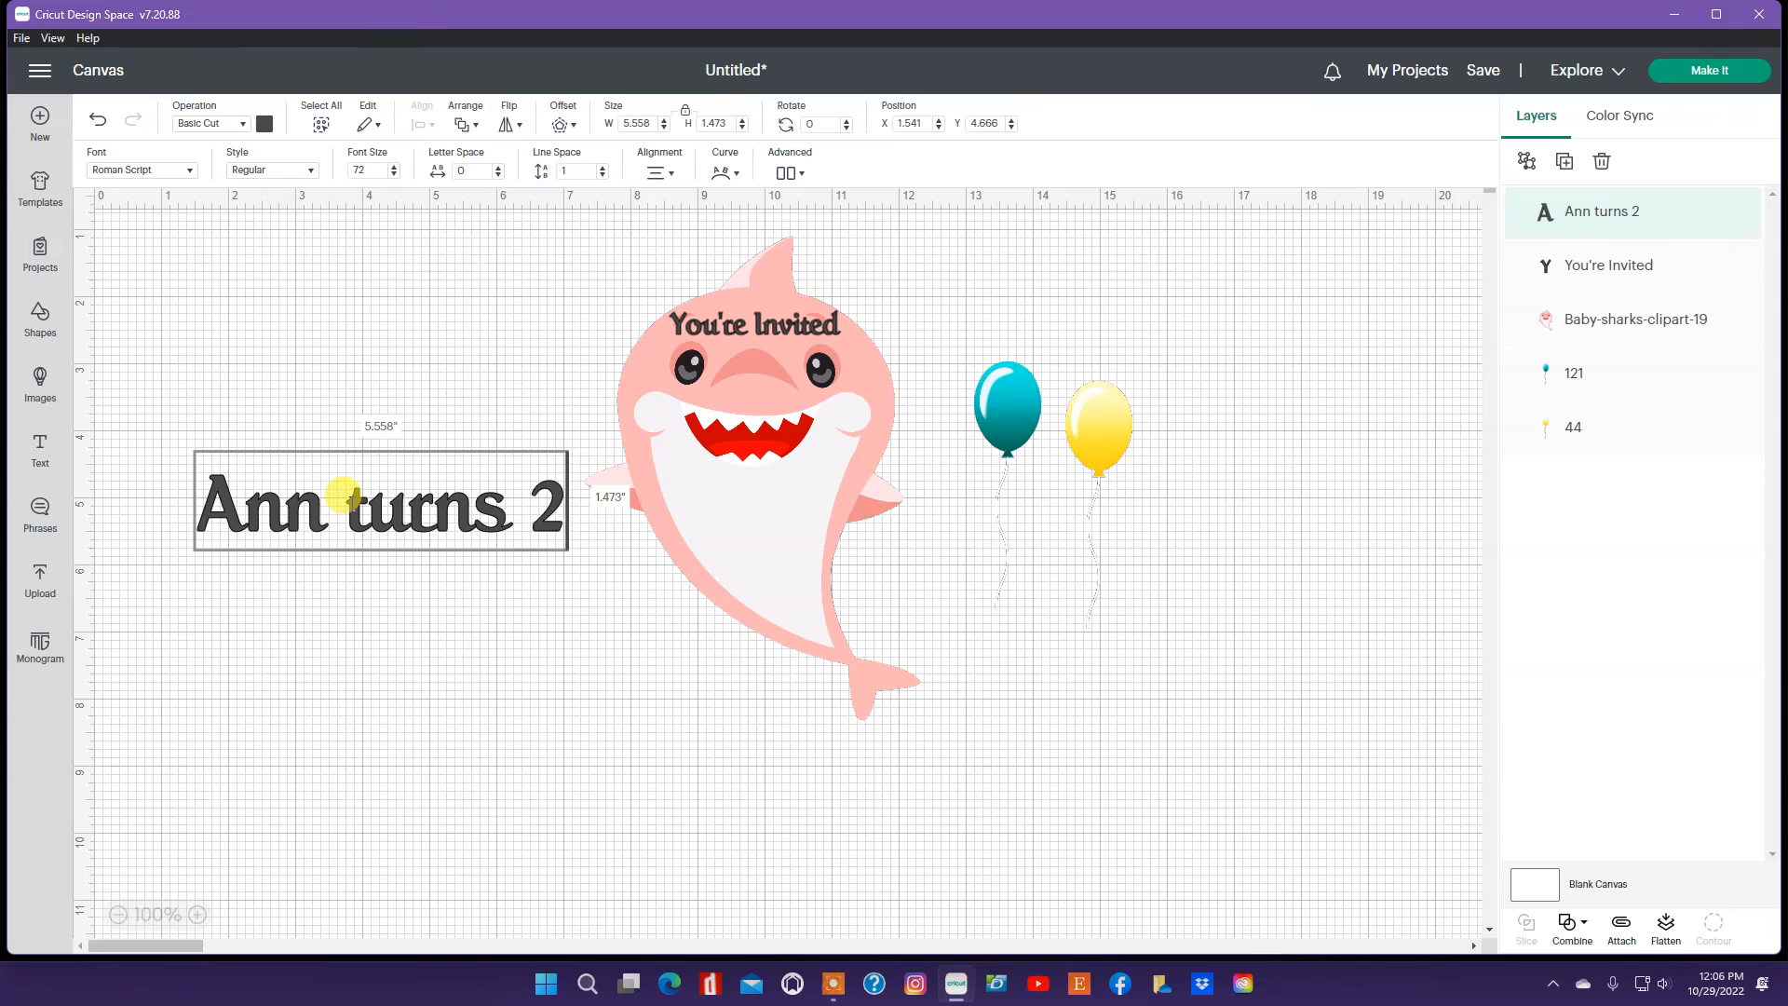
Step: Add lines below the name with the party's street address, the date 12/3/22 and the time 3pm
key(Return)
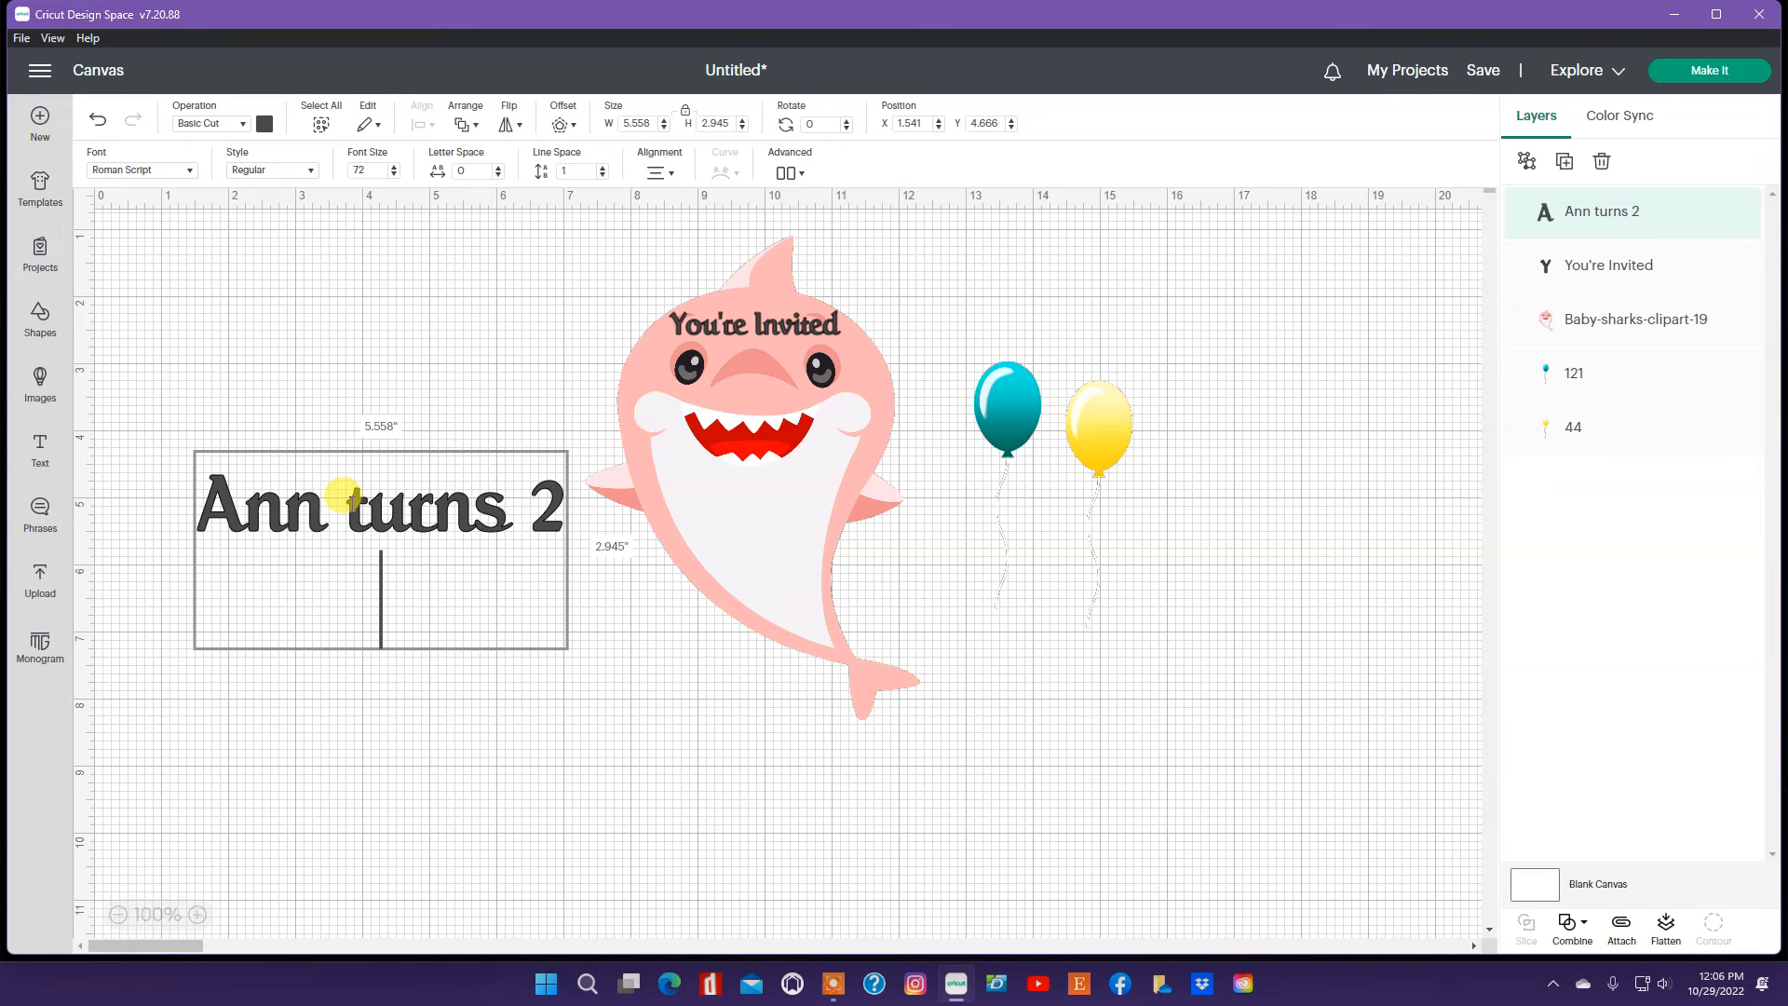
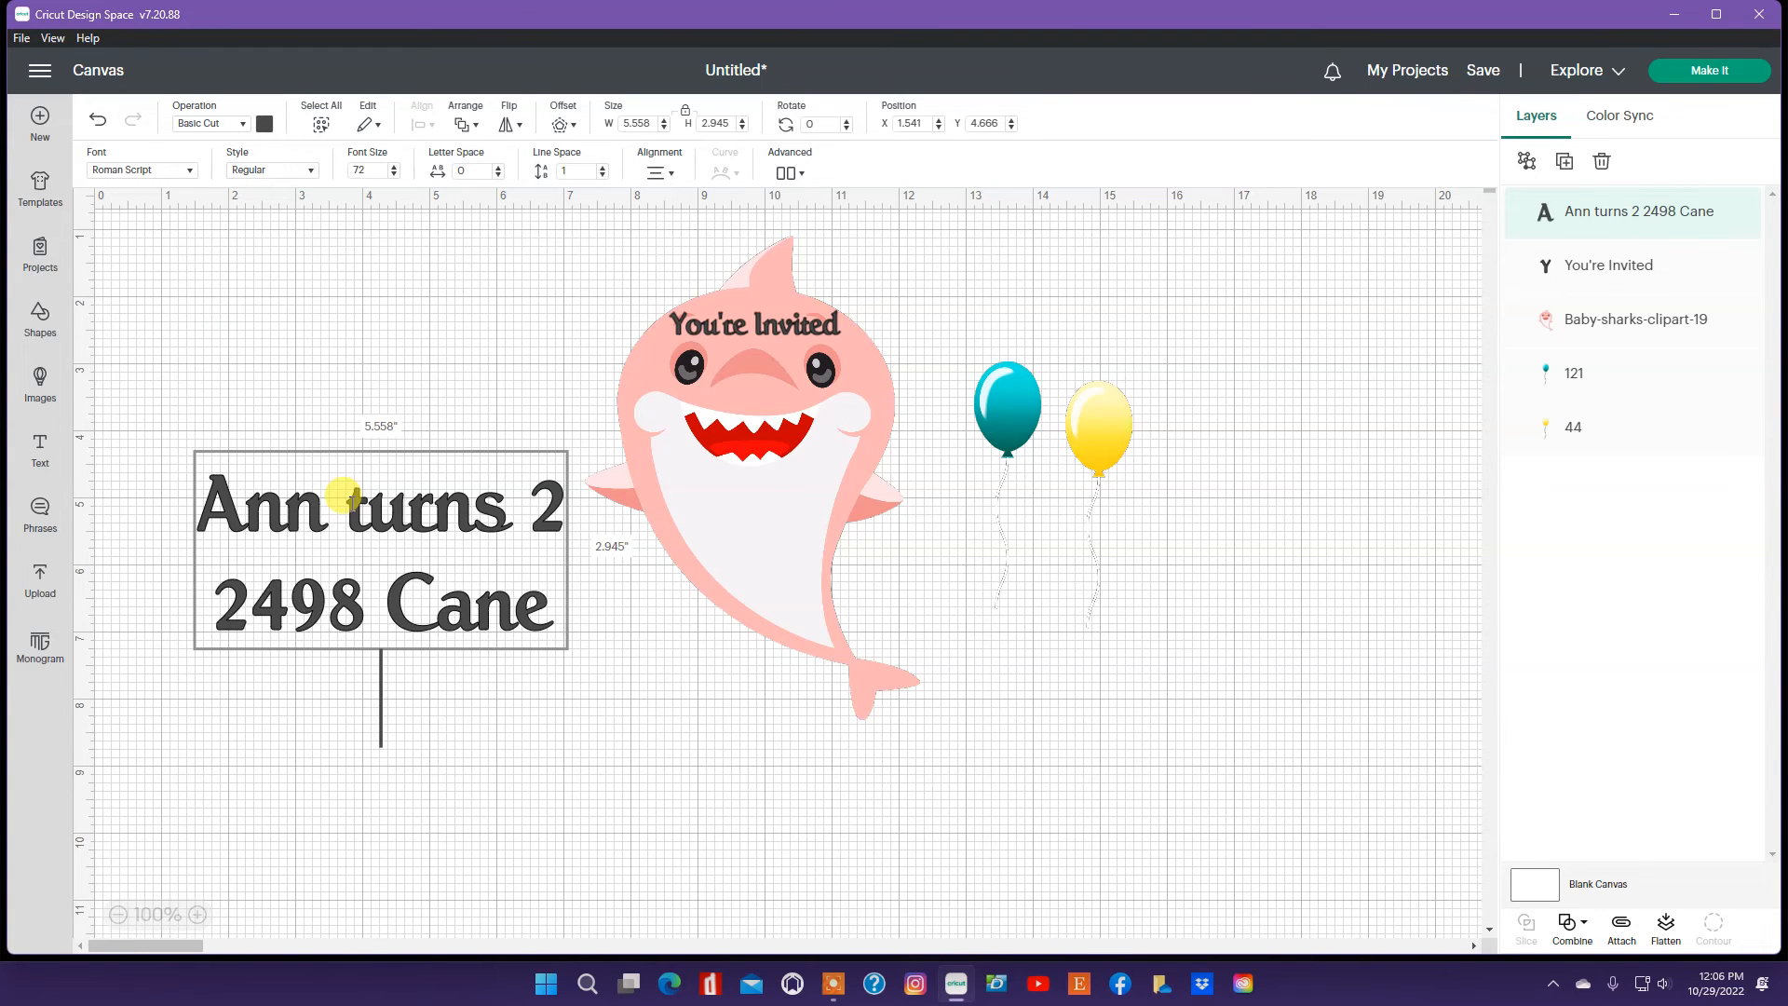
key(Return)
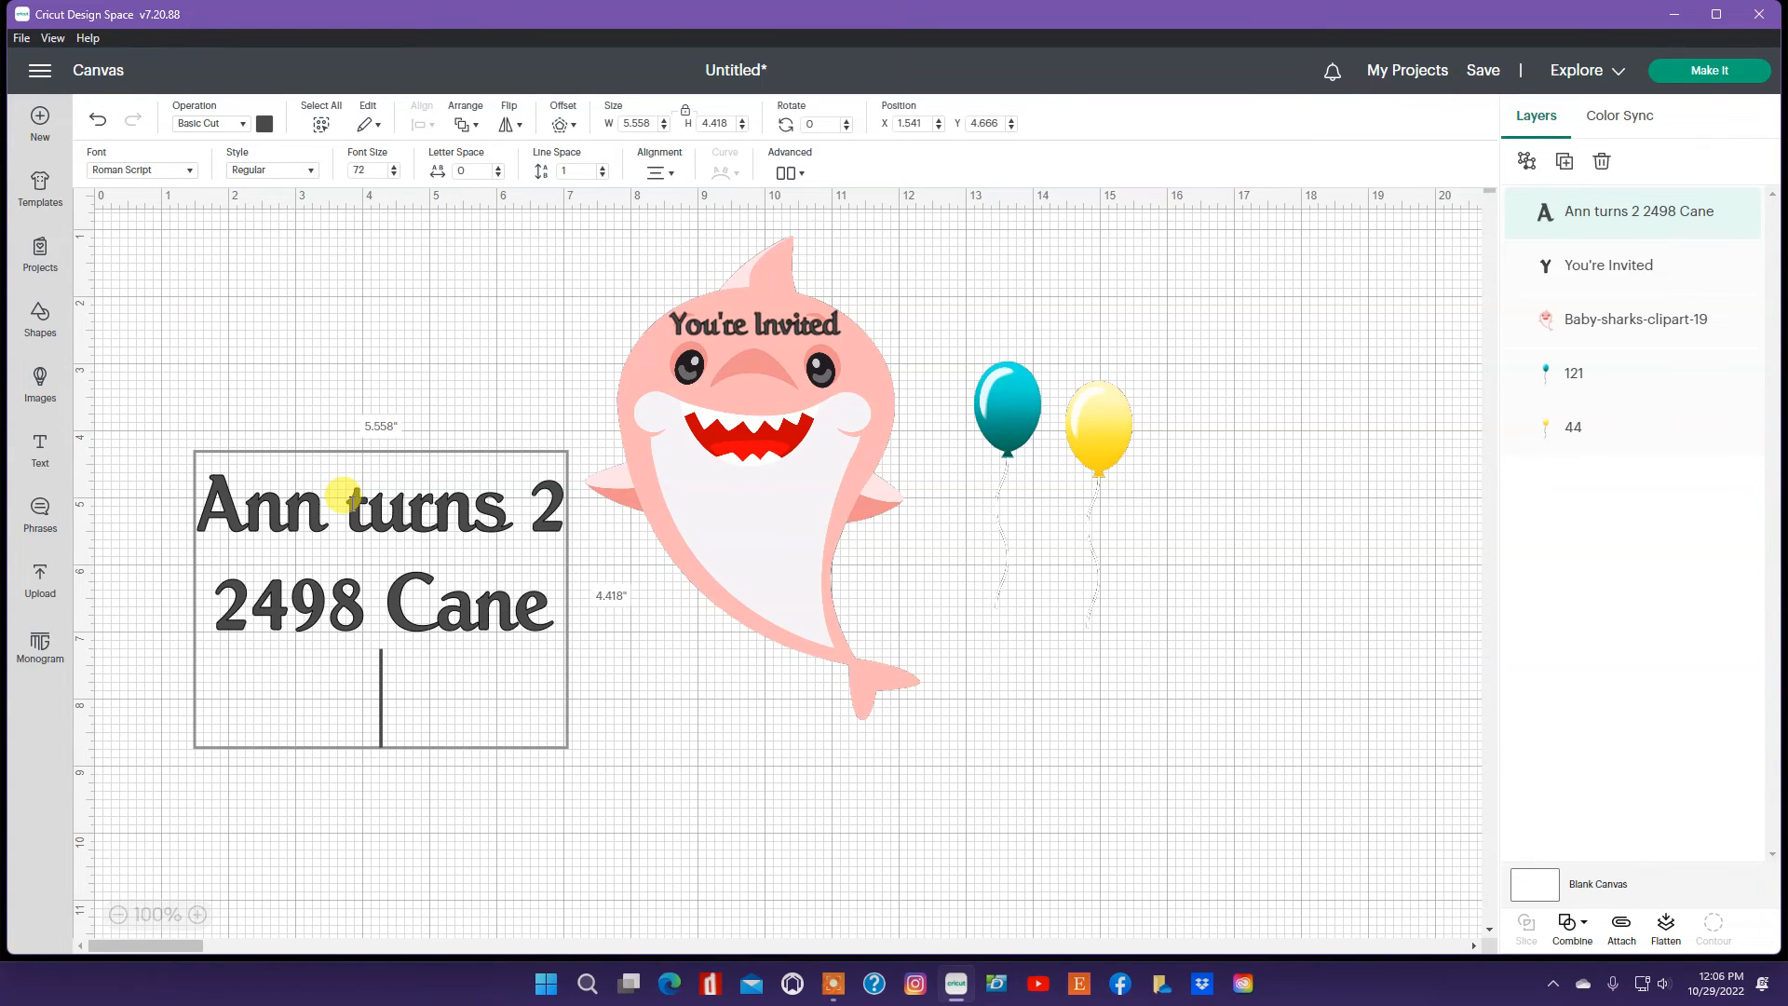
text(12/3/22)
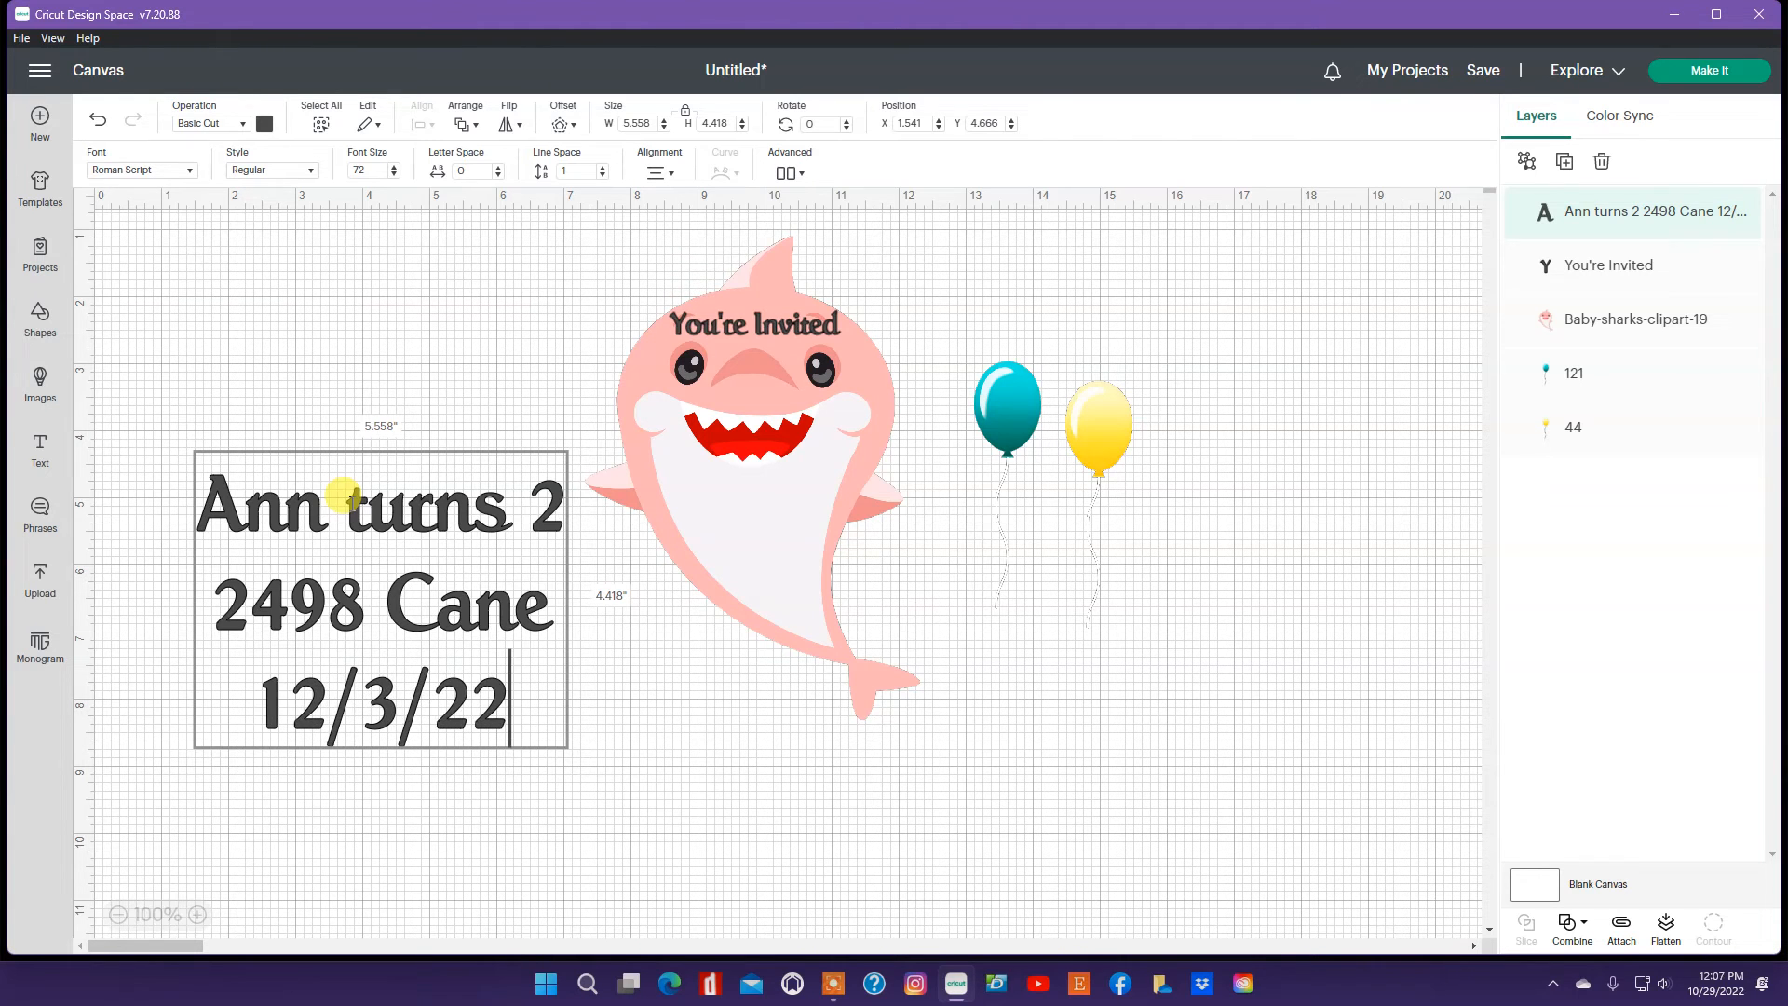
key(Return)
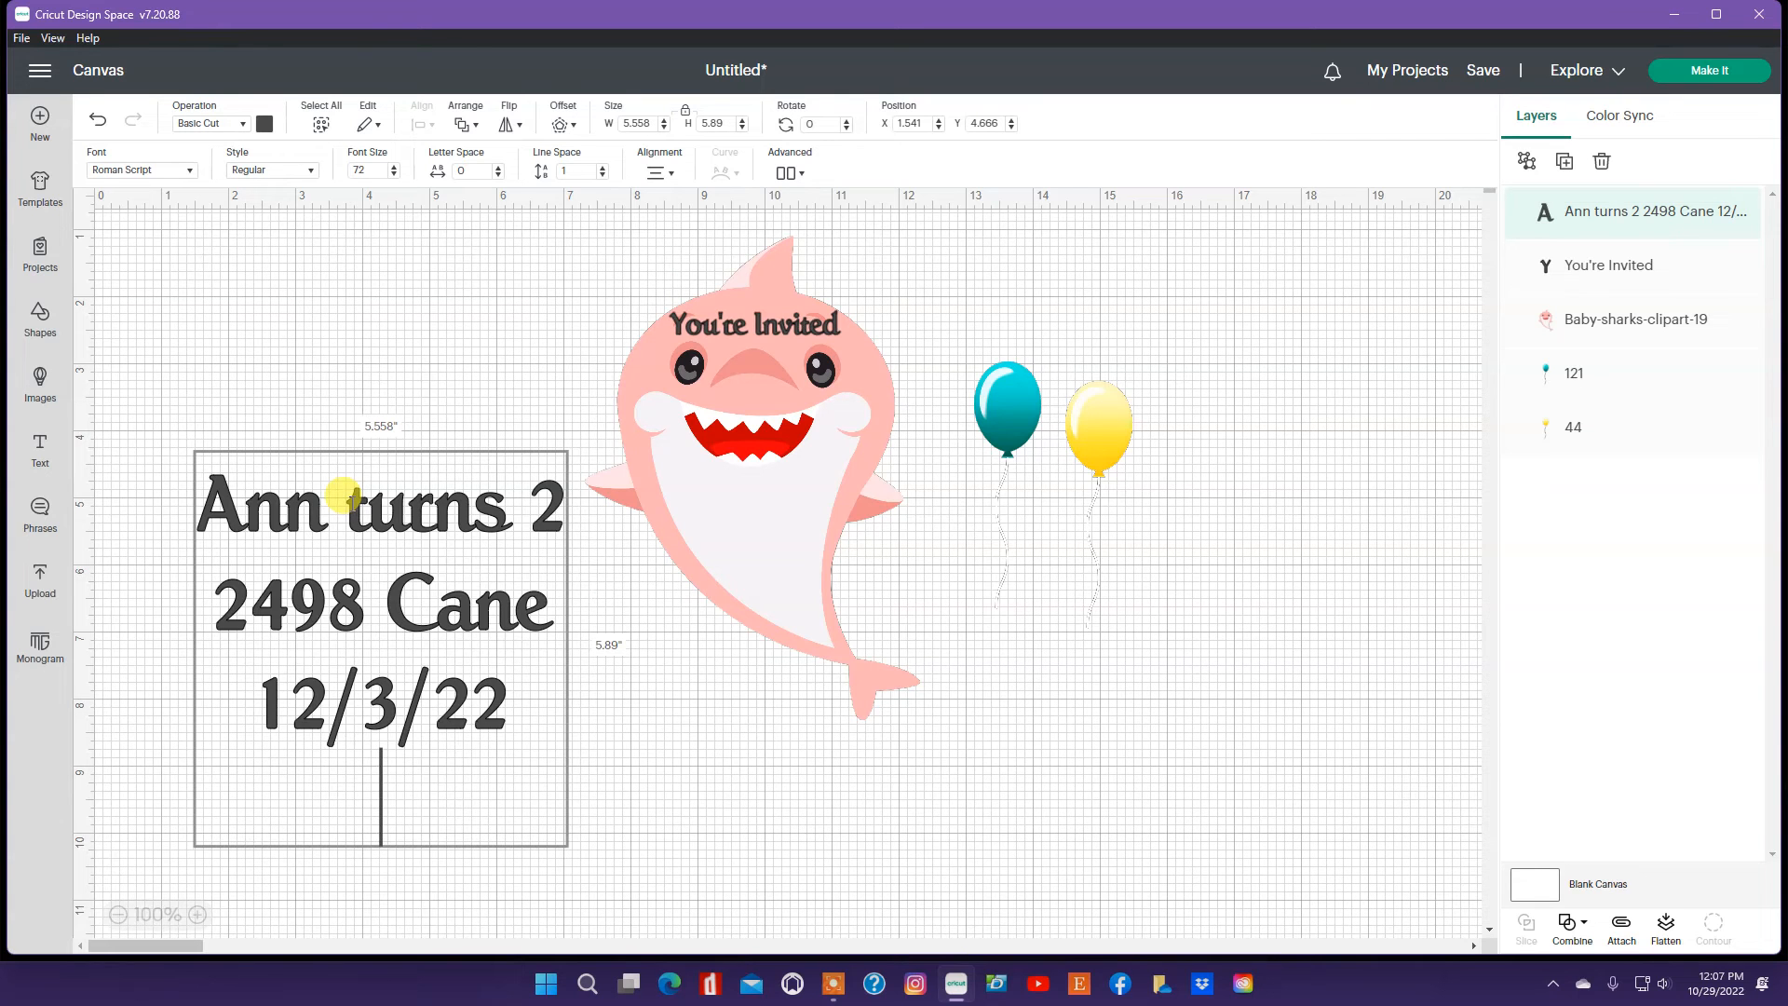
text(3pm)
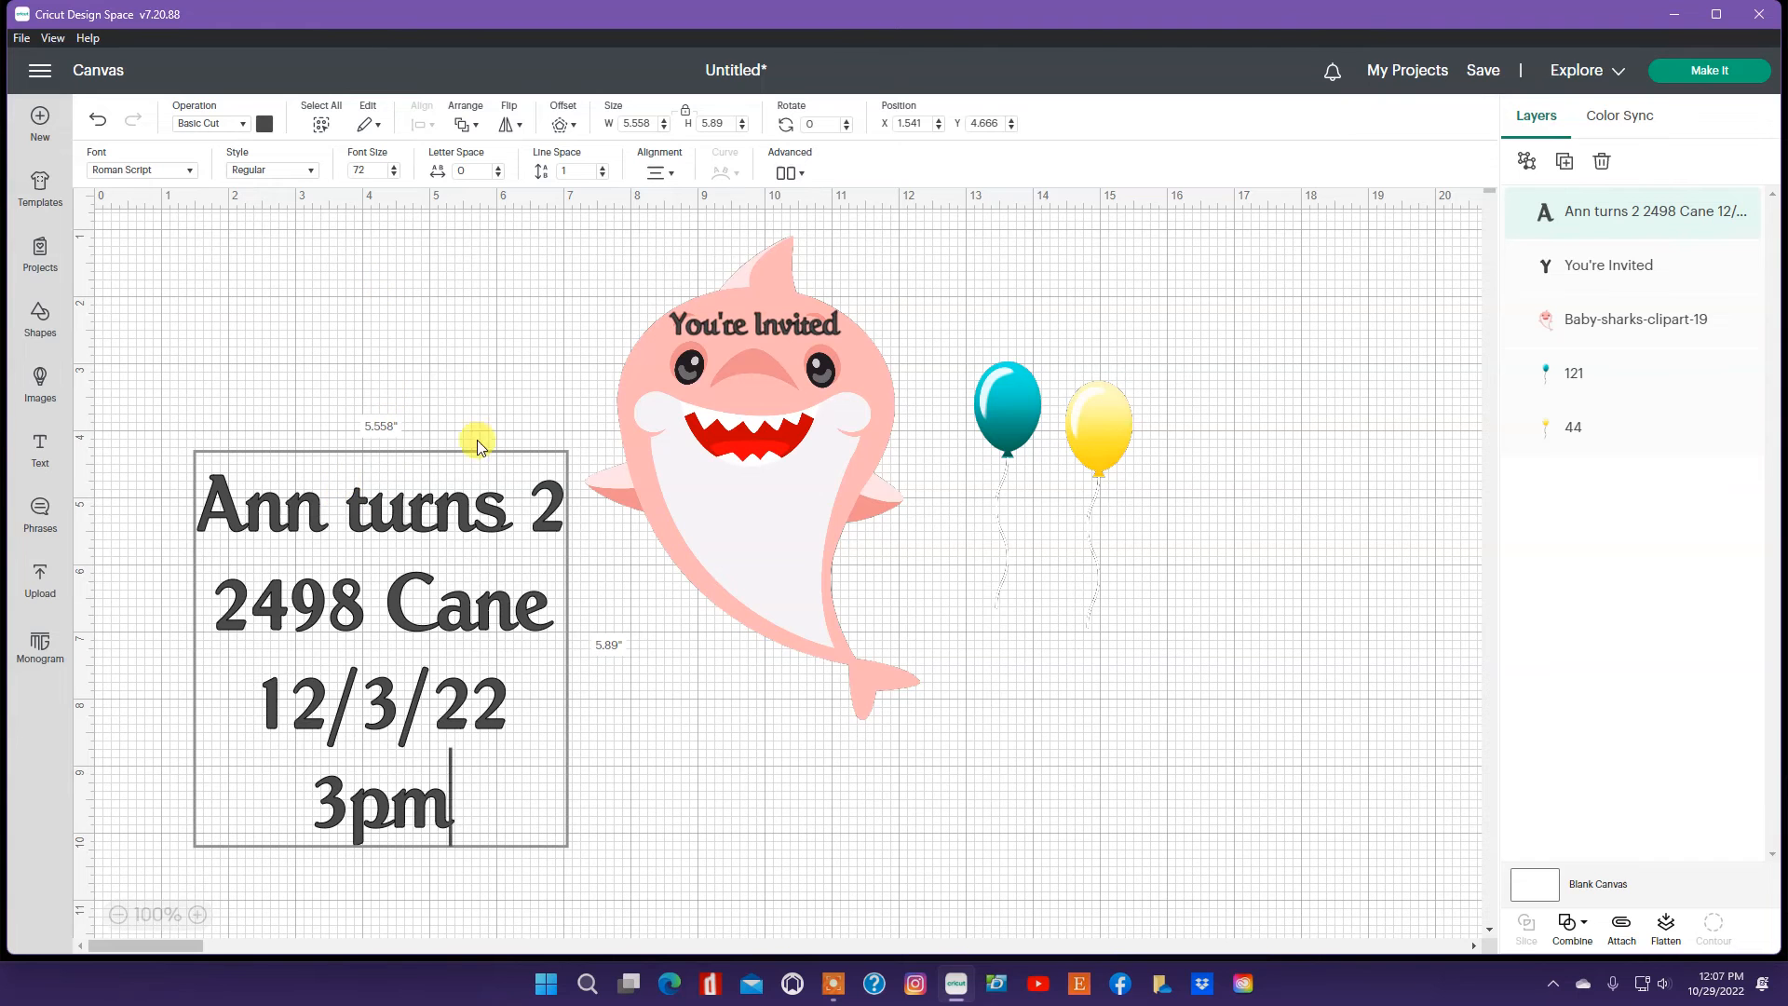
Step: Shrink the invitation details text to about 2 in wide and place it on the shark's white belly
click(618, 655)
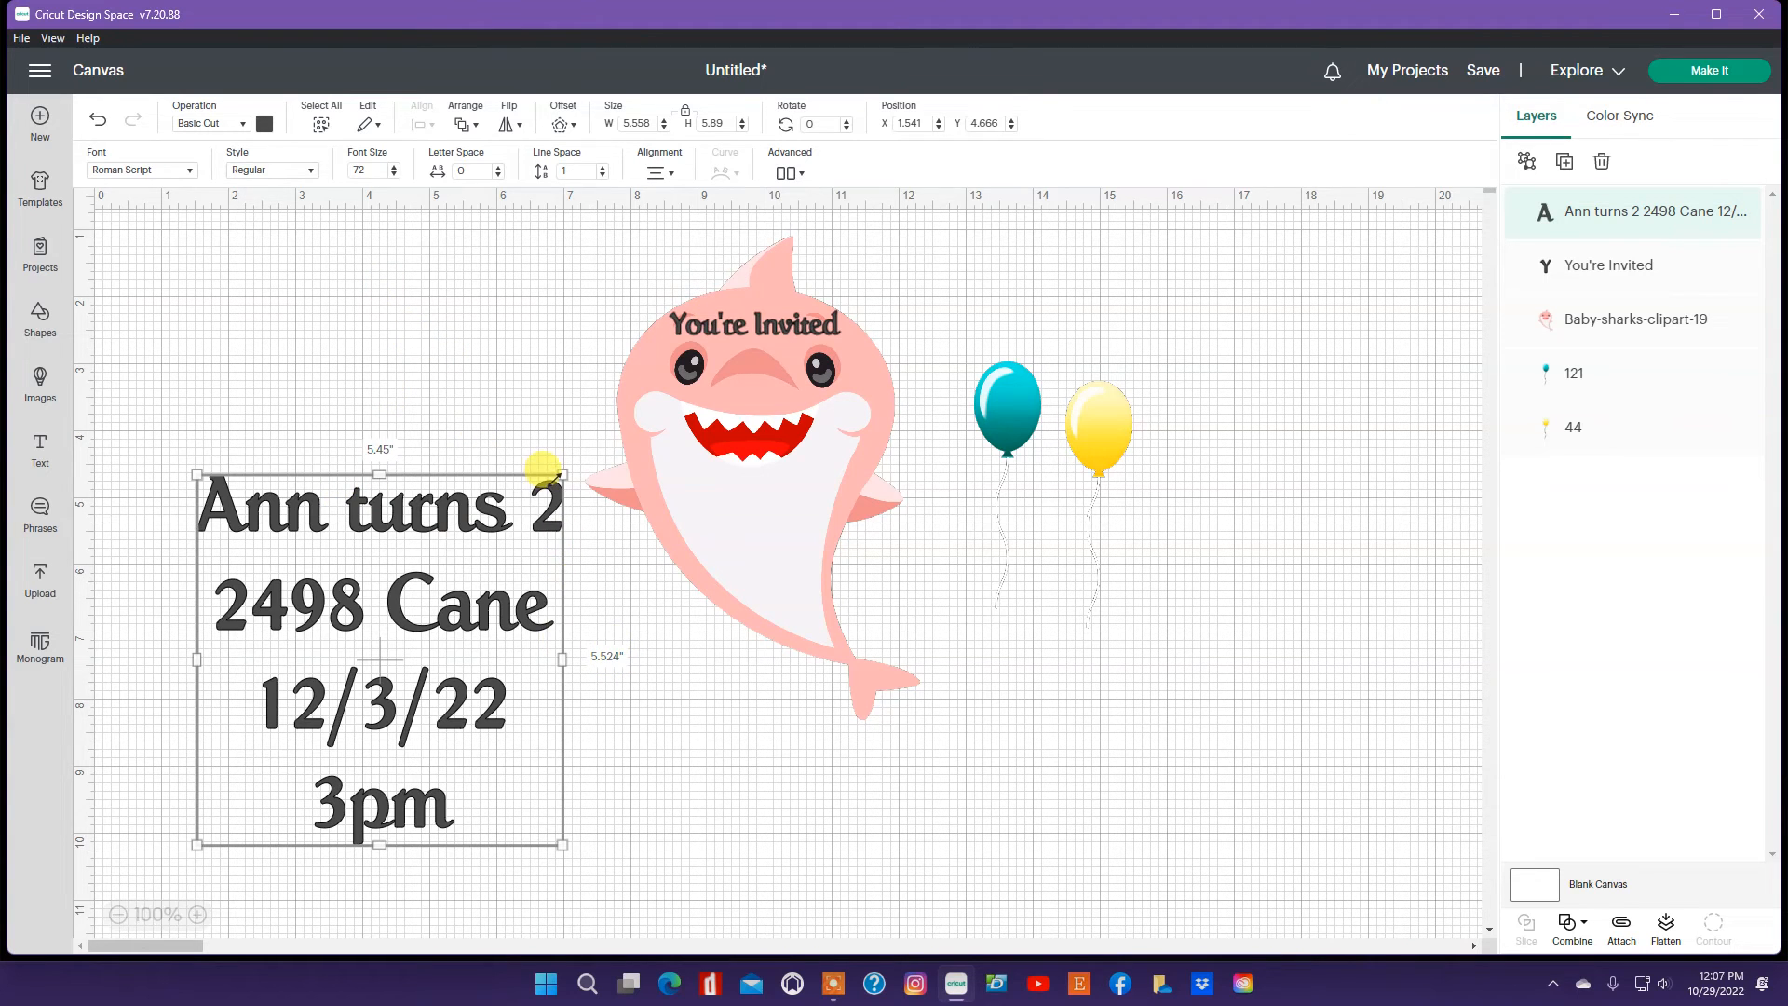
mouse_move(565, 477)
mouse_down()
mouse_move(488, 512)
mouse_move(486, 537)
mouse_up()
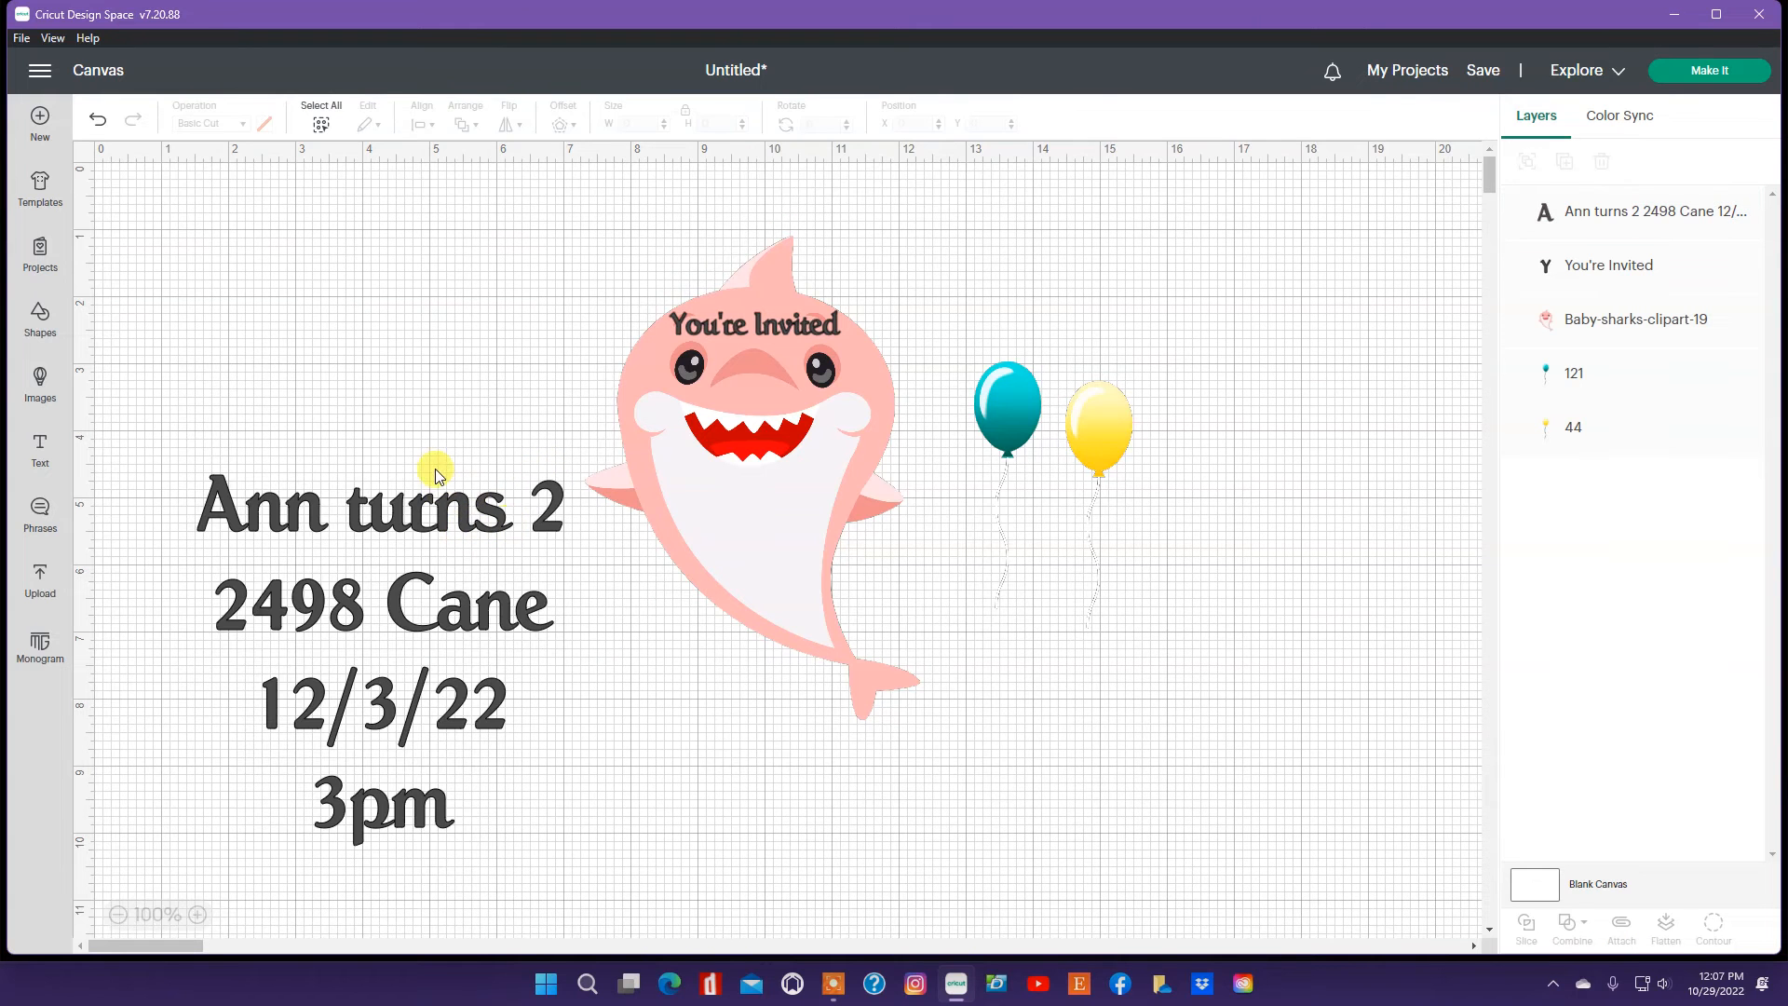
click(419, 512)
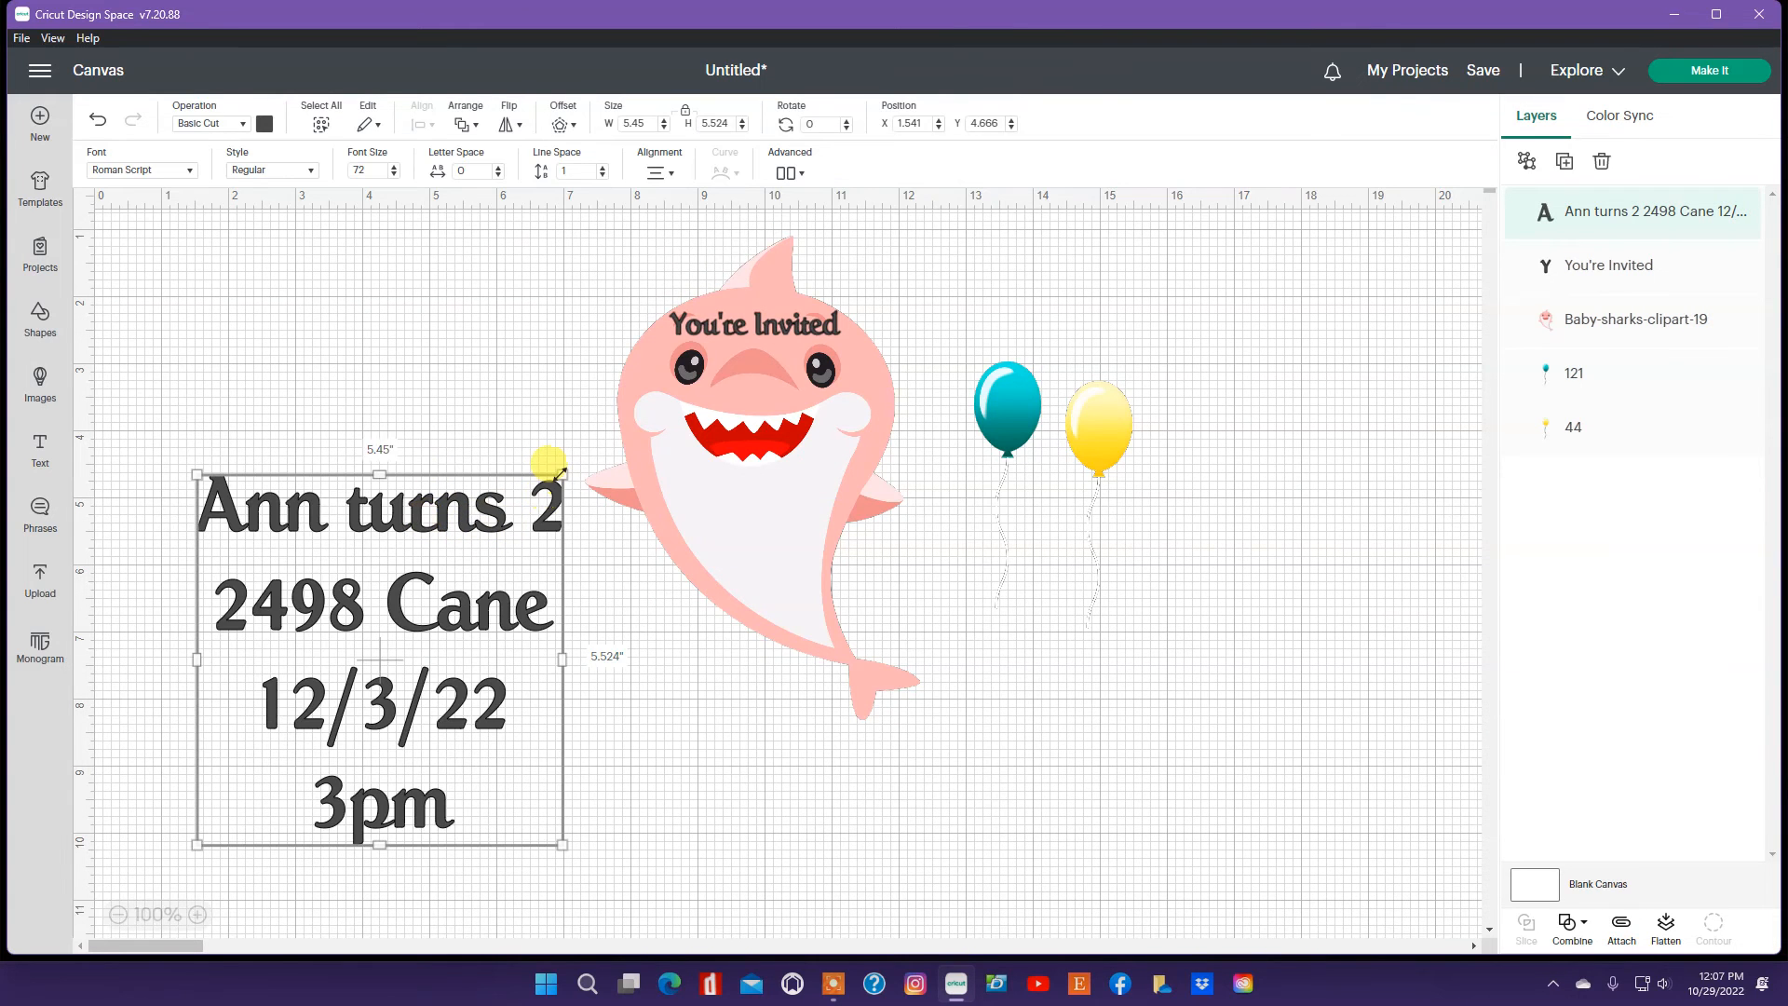
drag(561, 473, 793, 522)
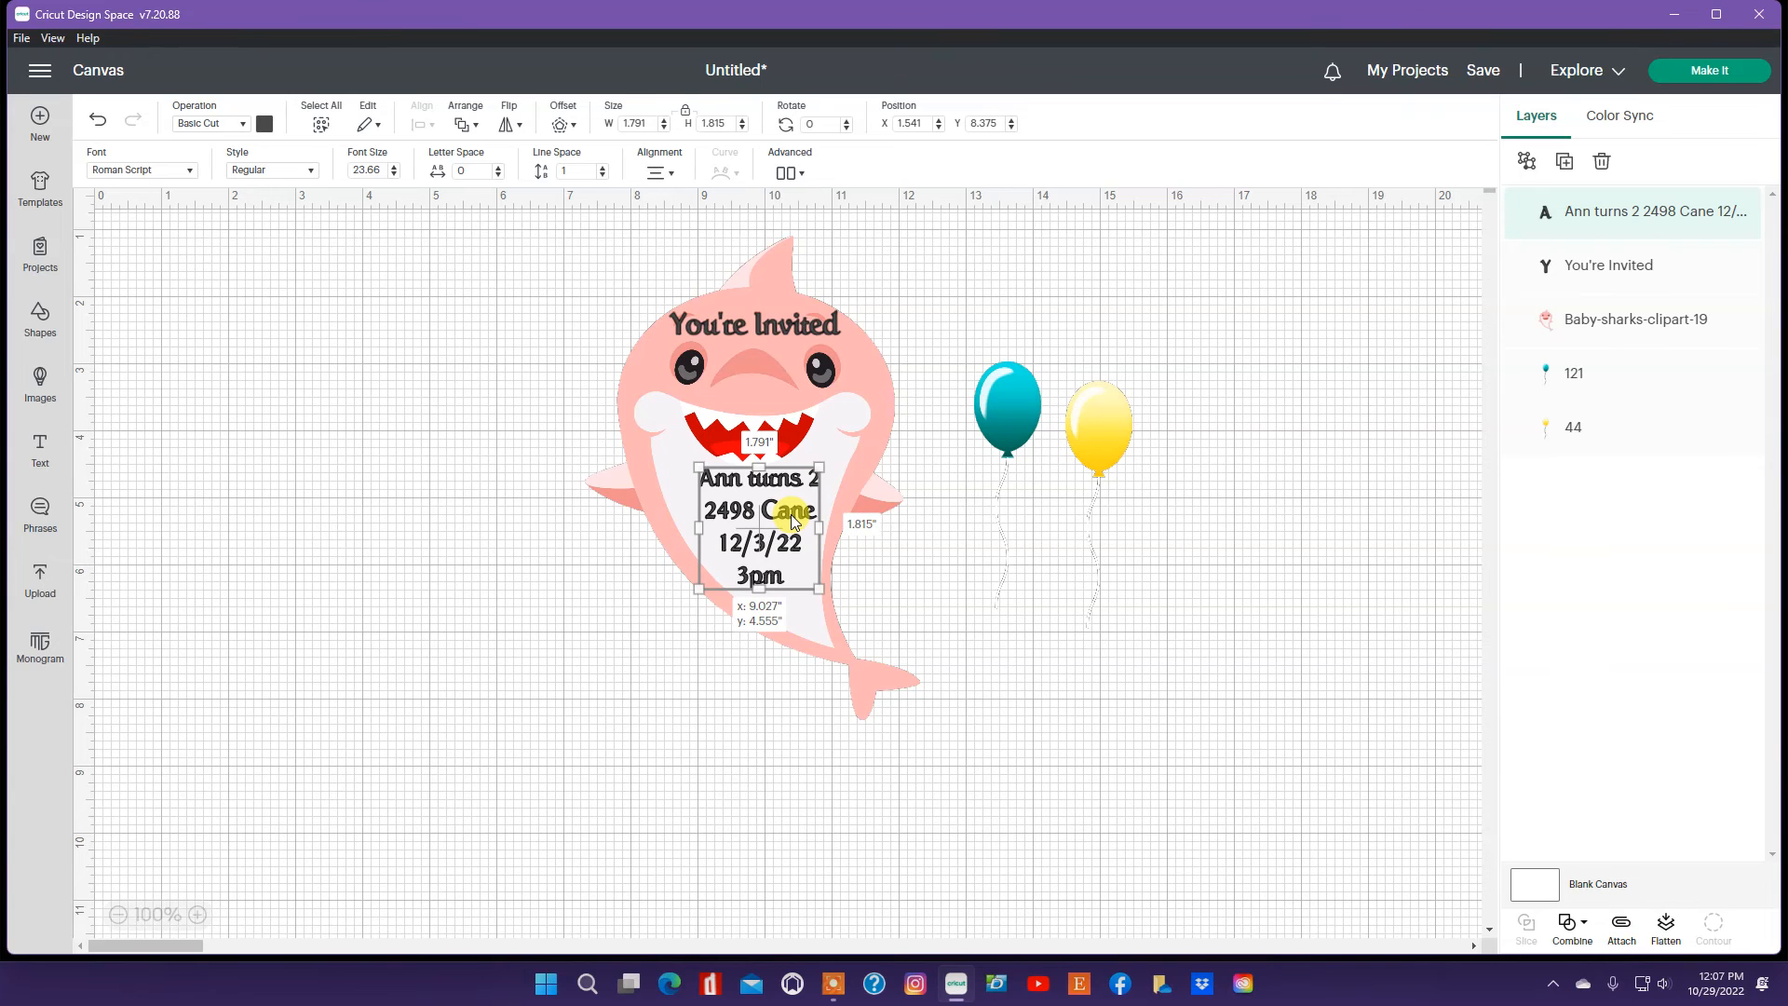
drag(794, 522, 793, 521)
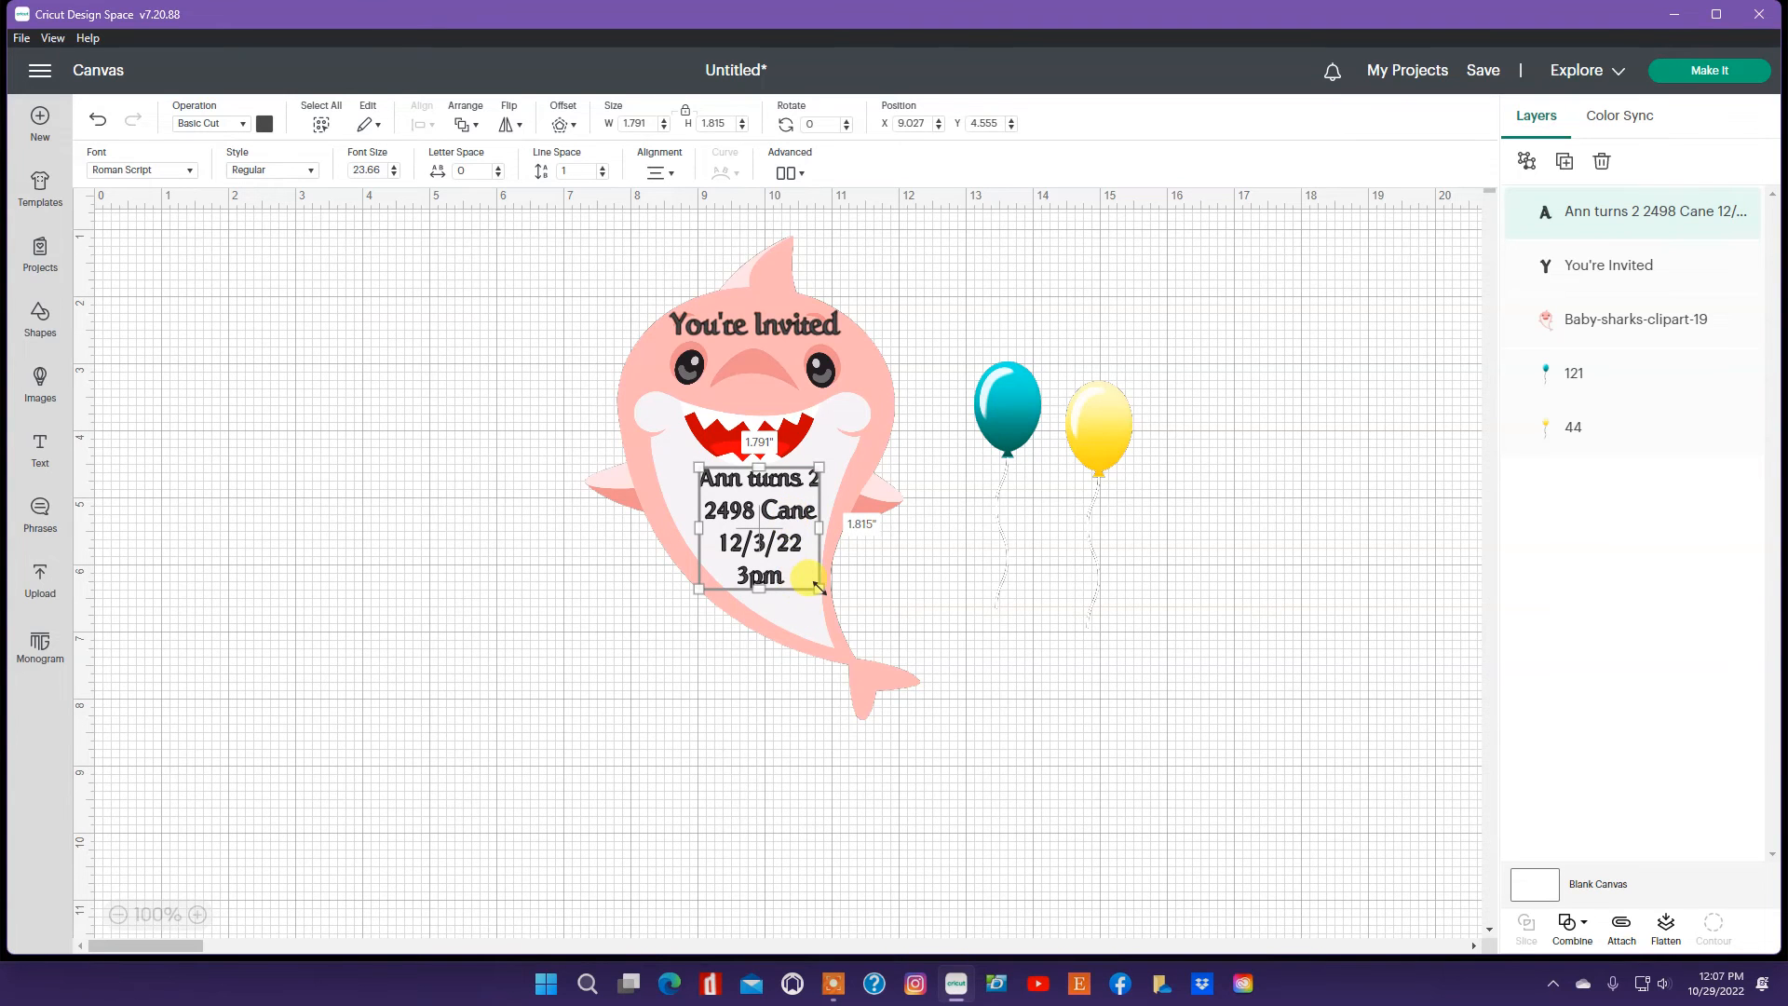
drag(823, 590, 837, 605)
drag(806, 546, 799, 545)
click(511, 562)
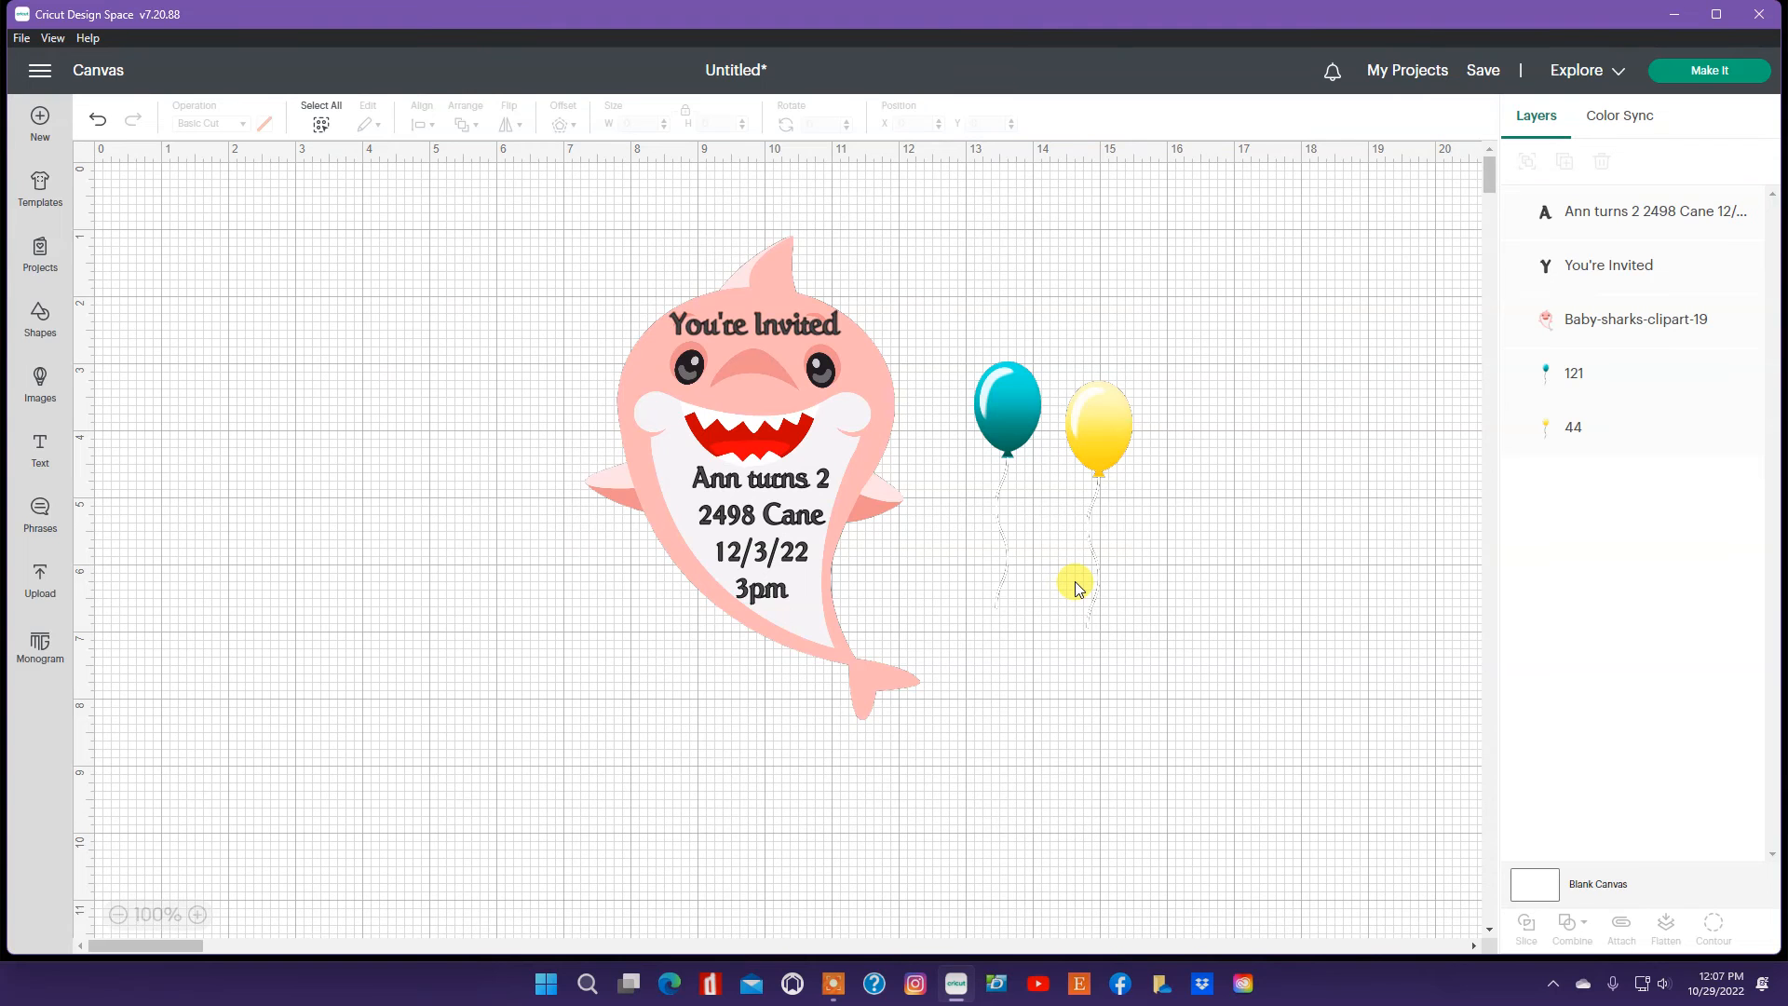
Step: Right-align the invitation details text and shift it slightly left on the belly
click(771, 531)
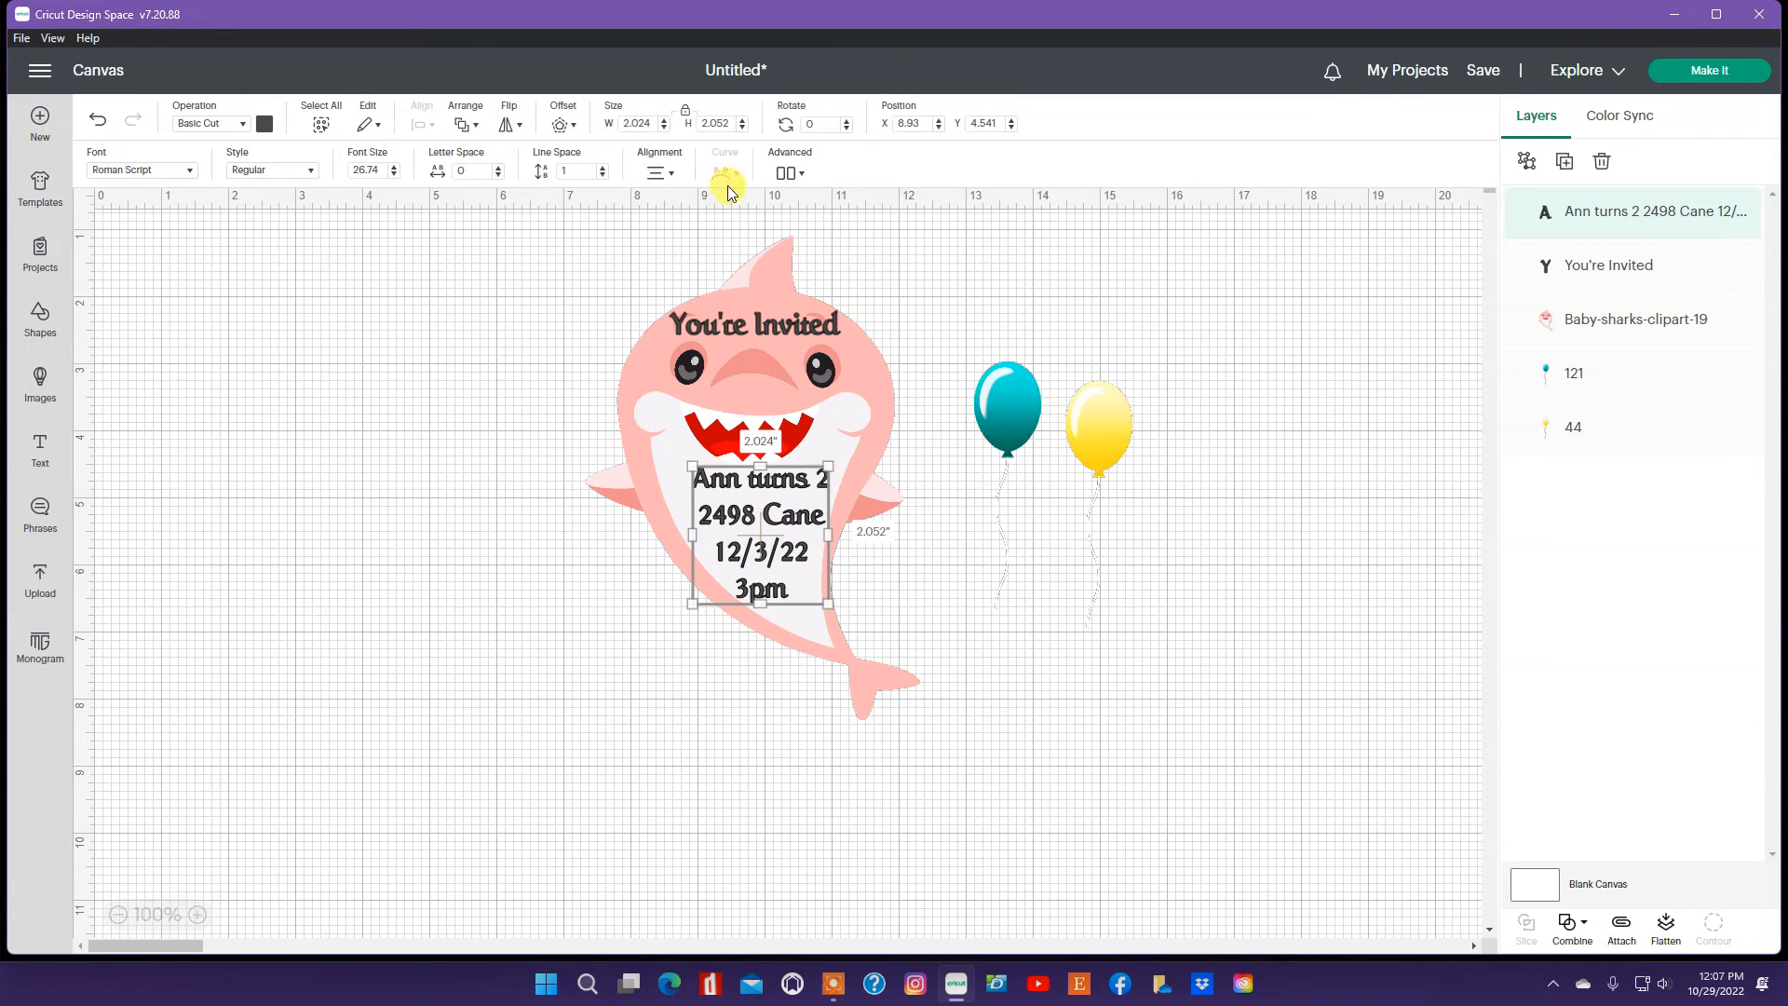
click(669, 173)
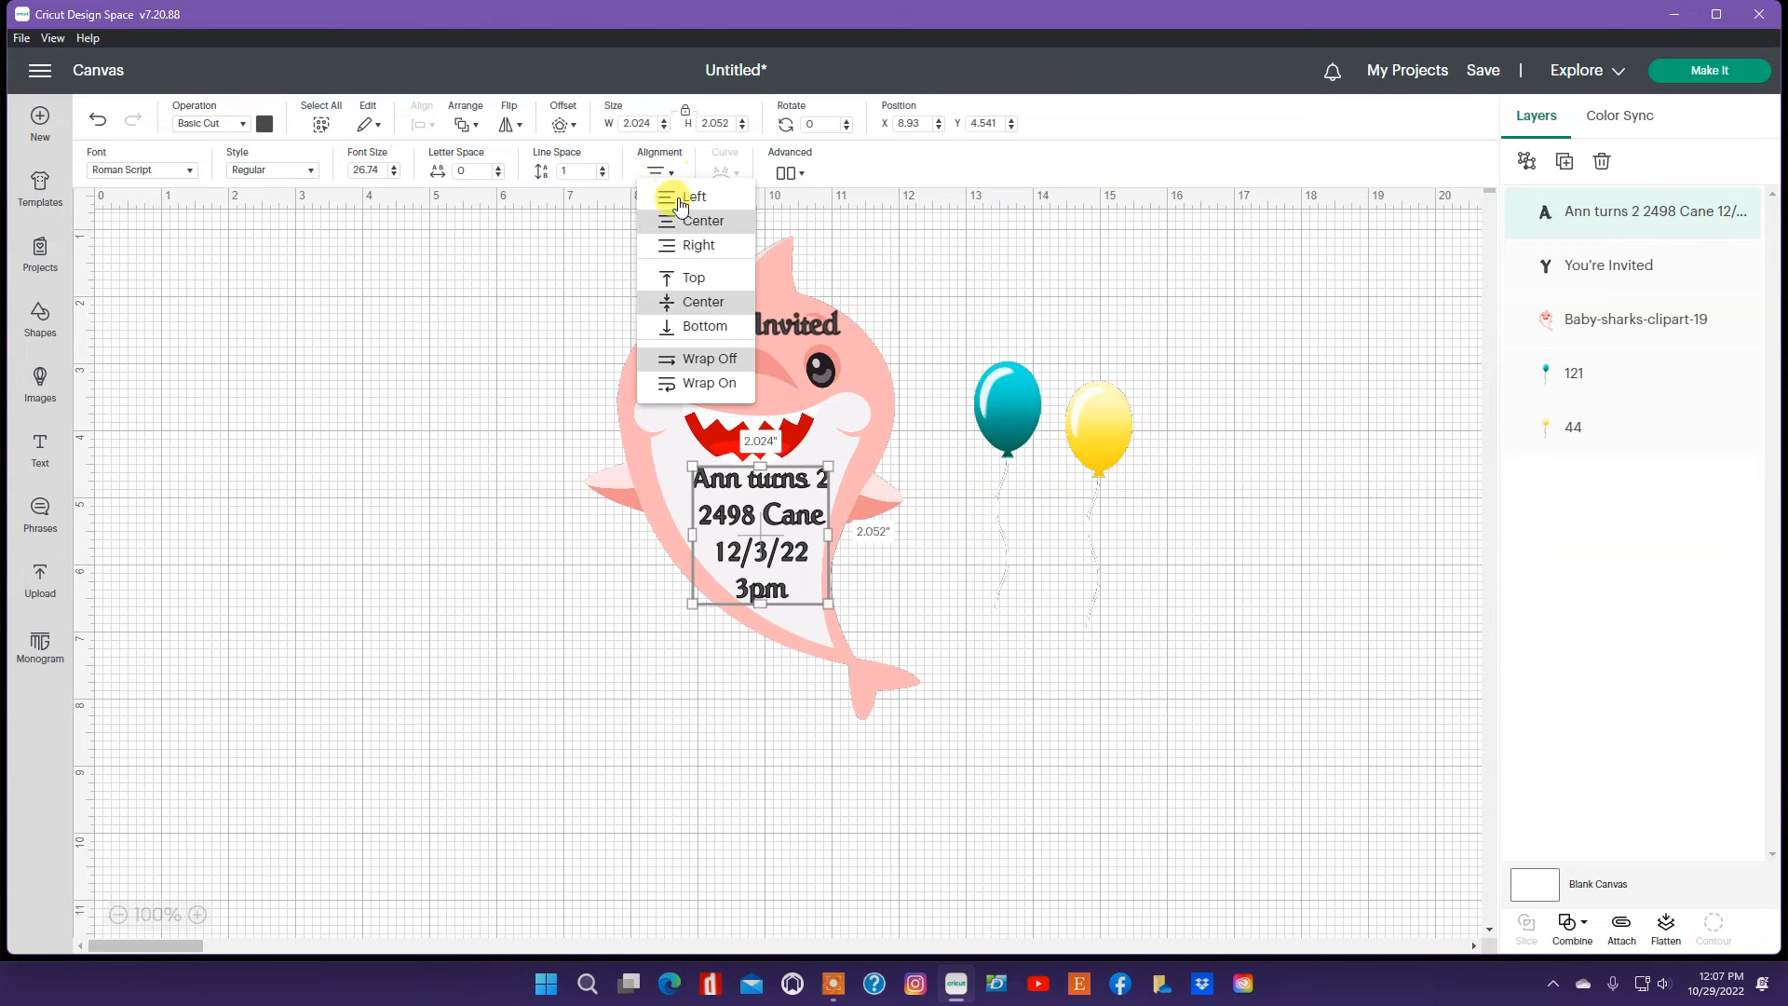
click(700, 247)
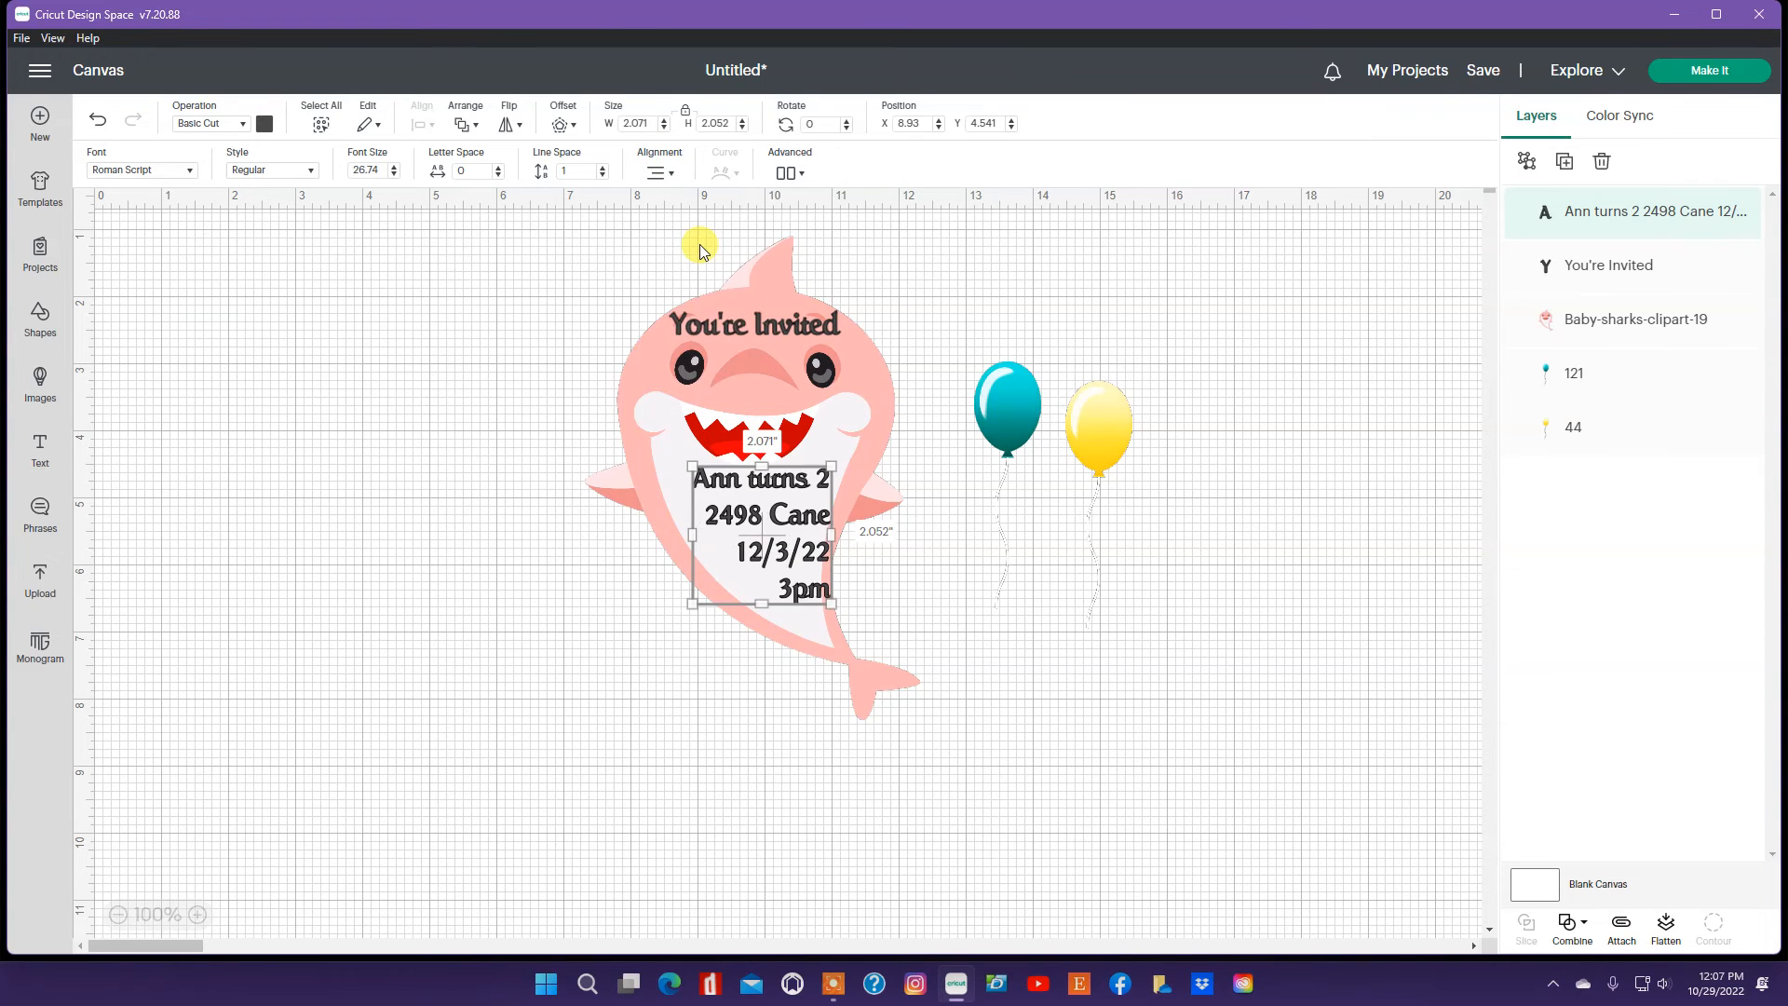
drag(781, 520, 762, 527)
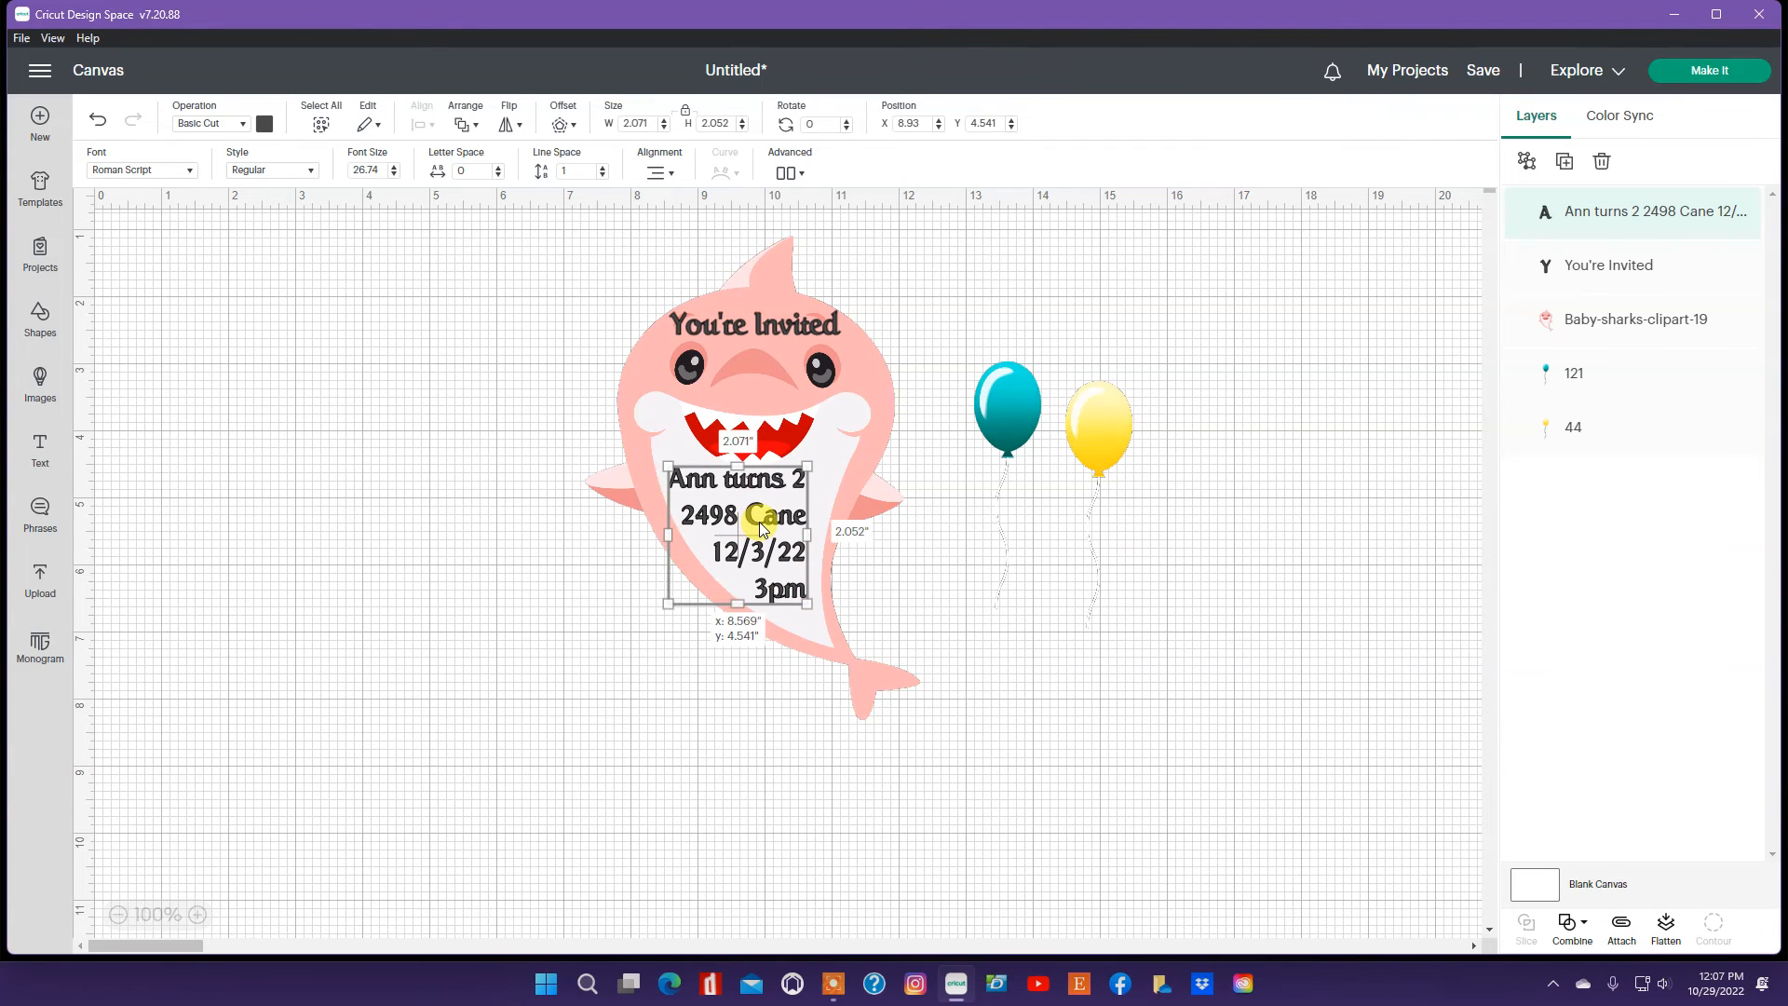
Step: Try left alignment for the details text and reposition it on the belly
click(999, 542)
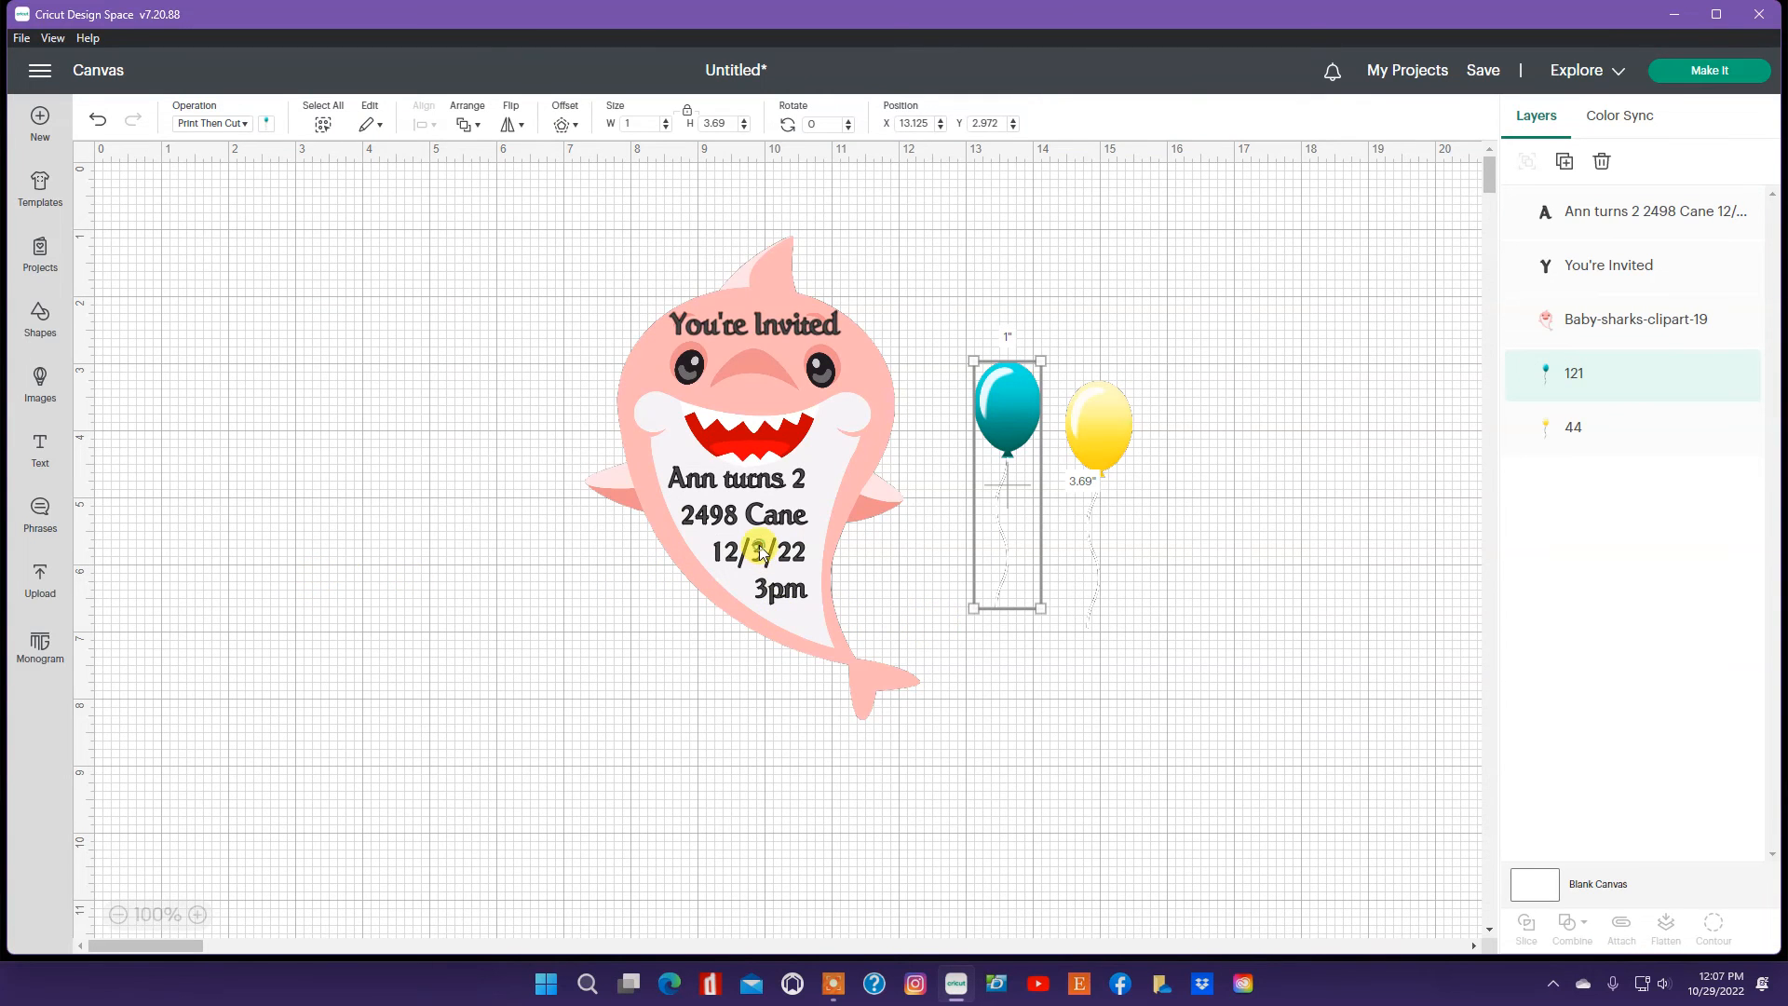
click(740, 518)
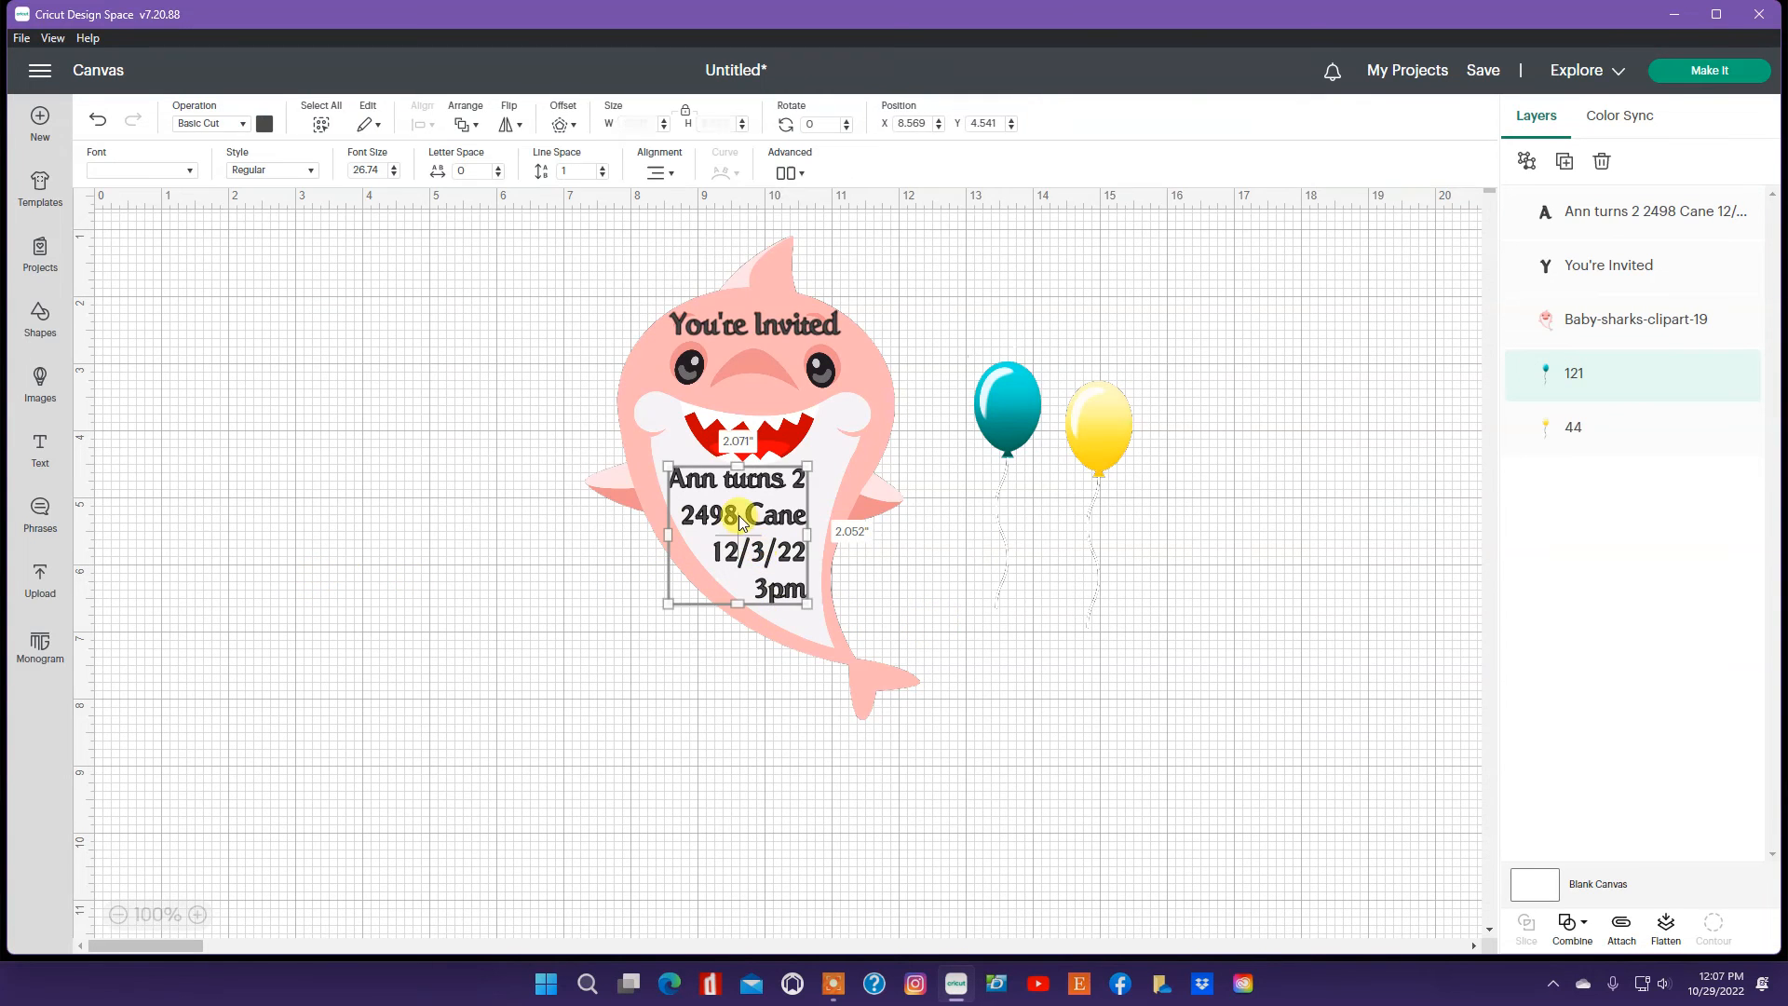
click(657, 172)
click(680, 198)
drag(749, 551, 762, 554)
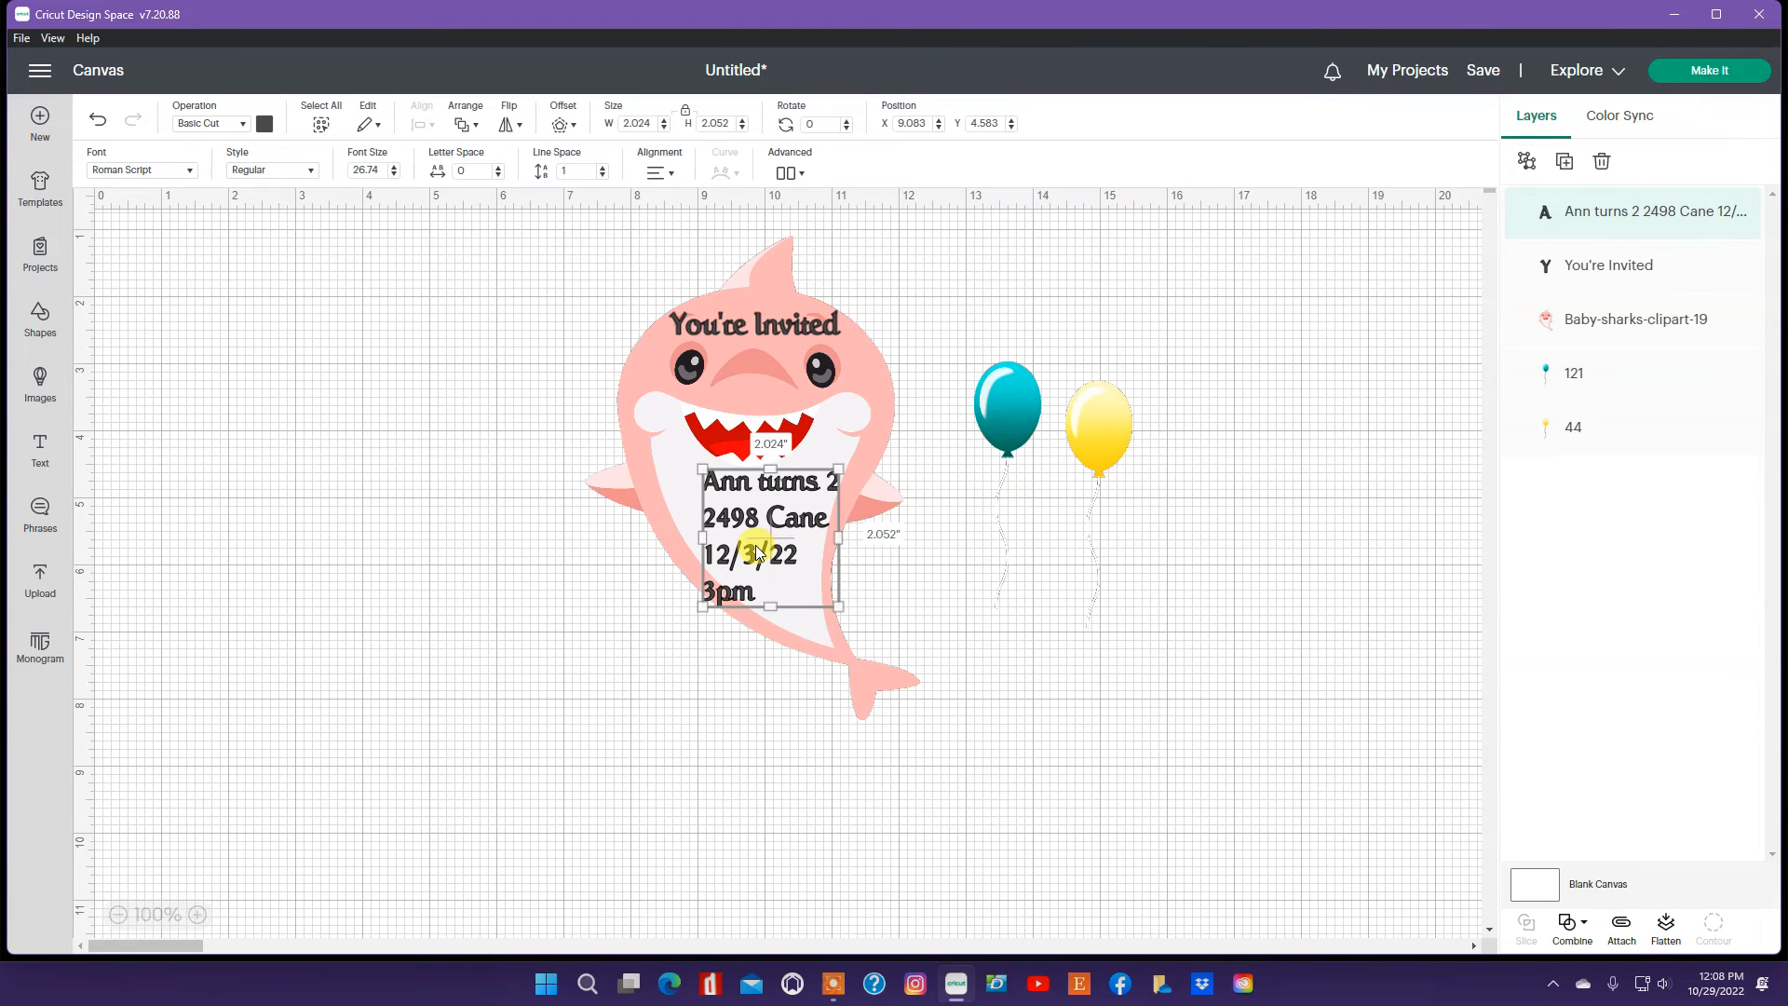
Step: Switch the details text back to right alignment and center it on the shark's belly
click(658, 175)
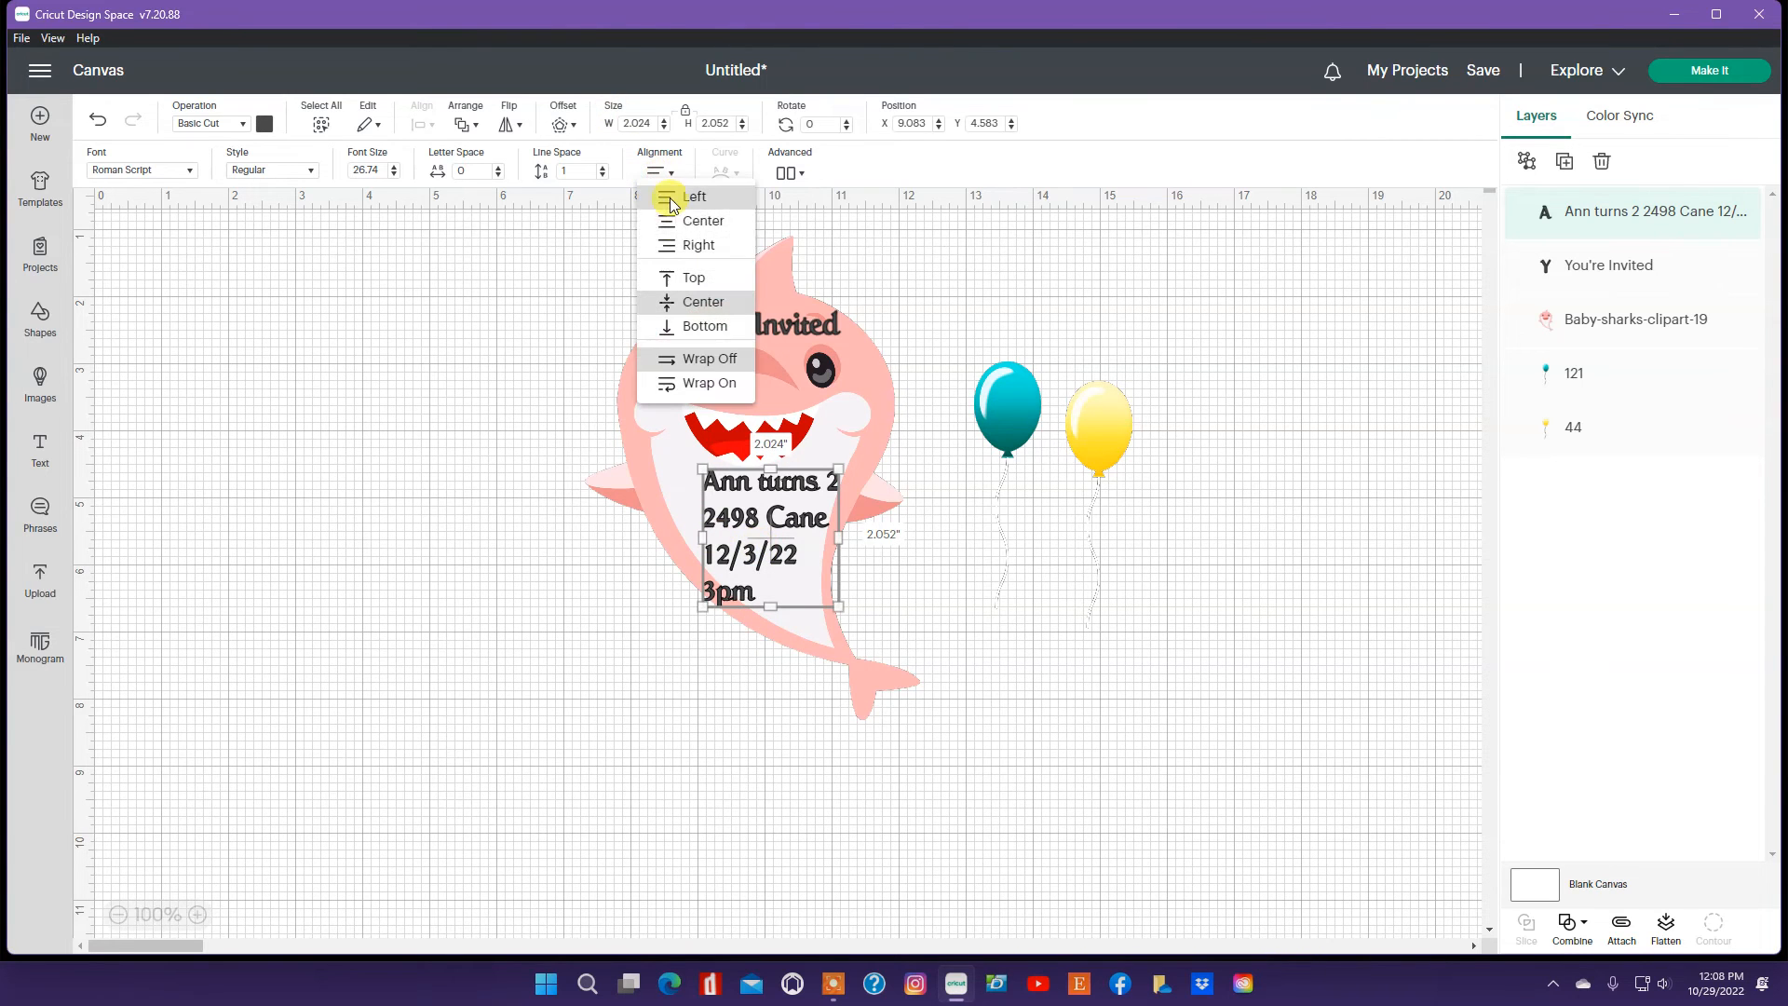
click(690, 246)
drag(787, 531, 759, 531)
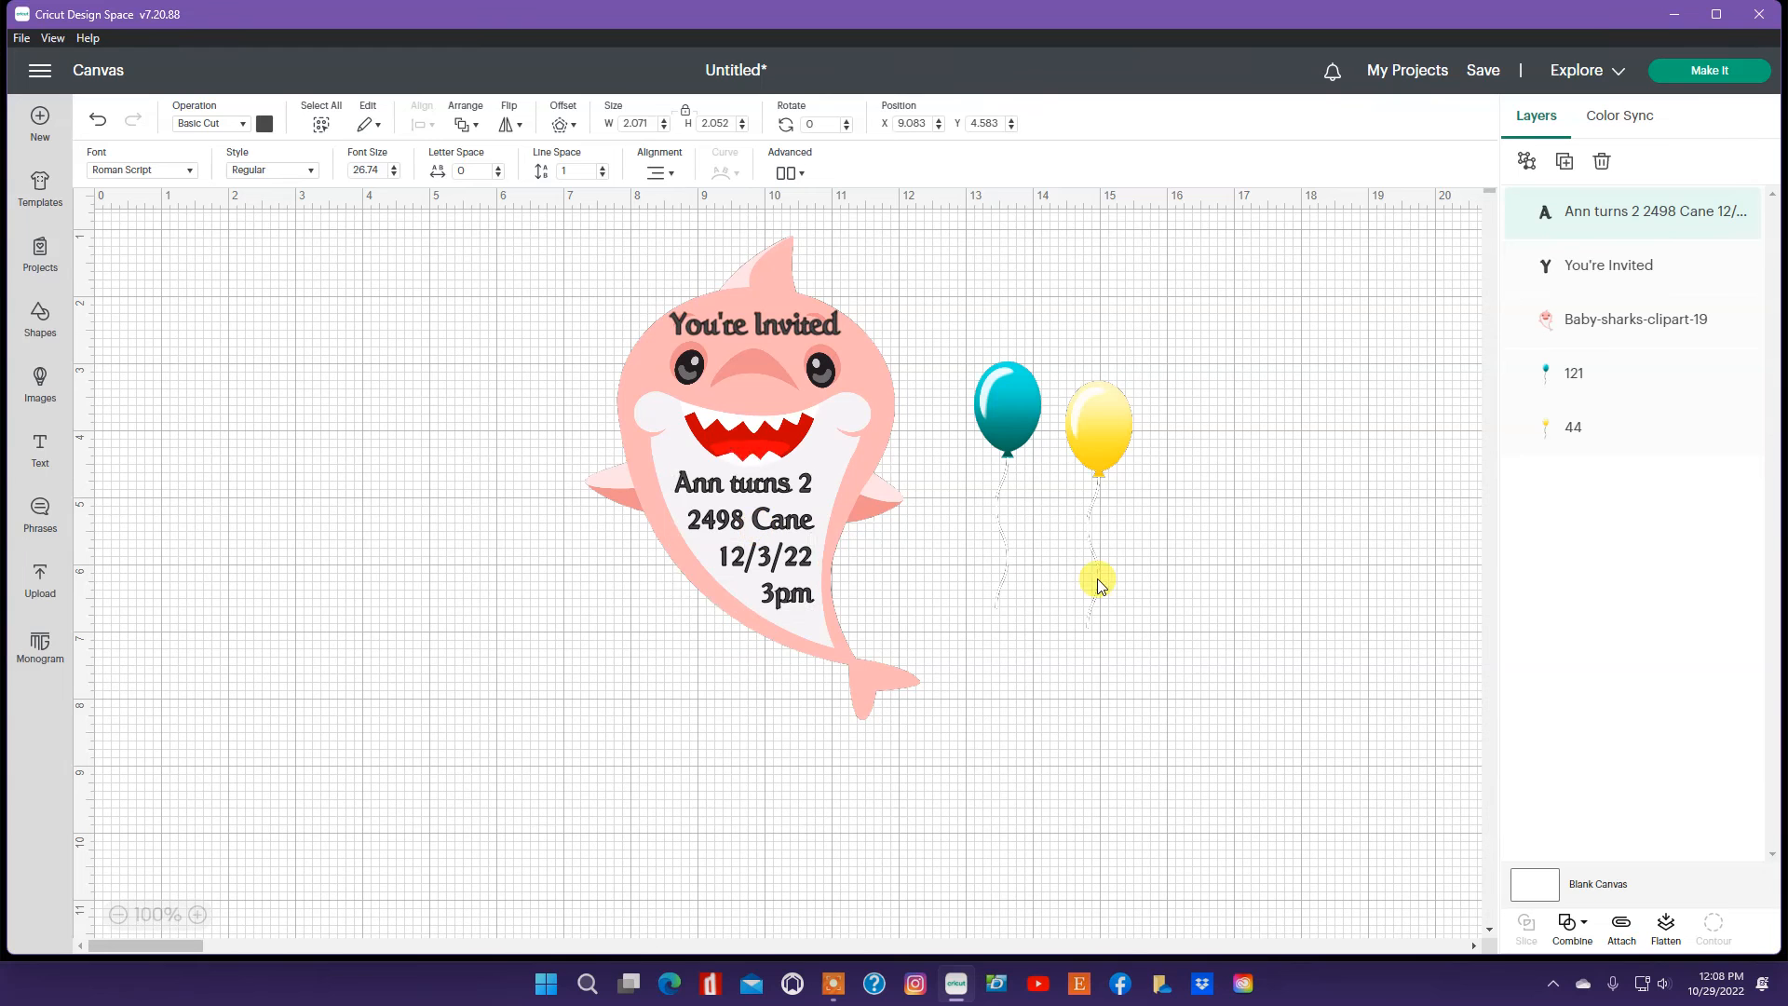
Step: Select the shark together with both text layers and flatten them into one image
click(1093, 575)
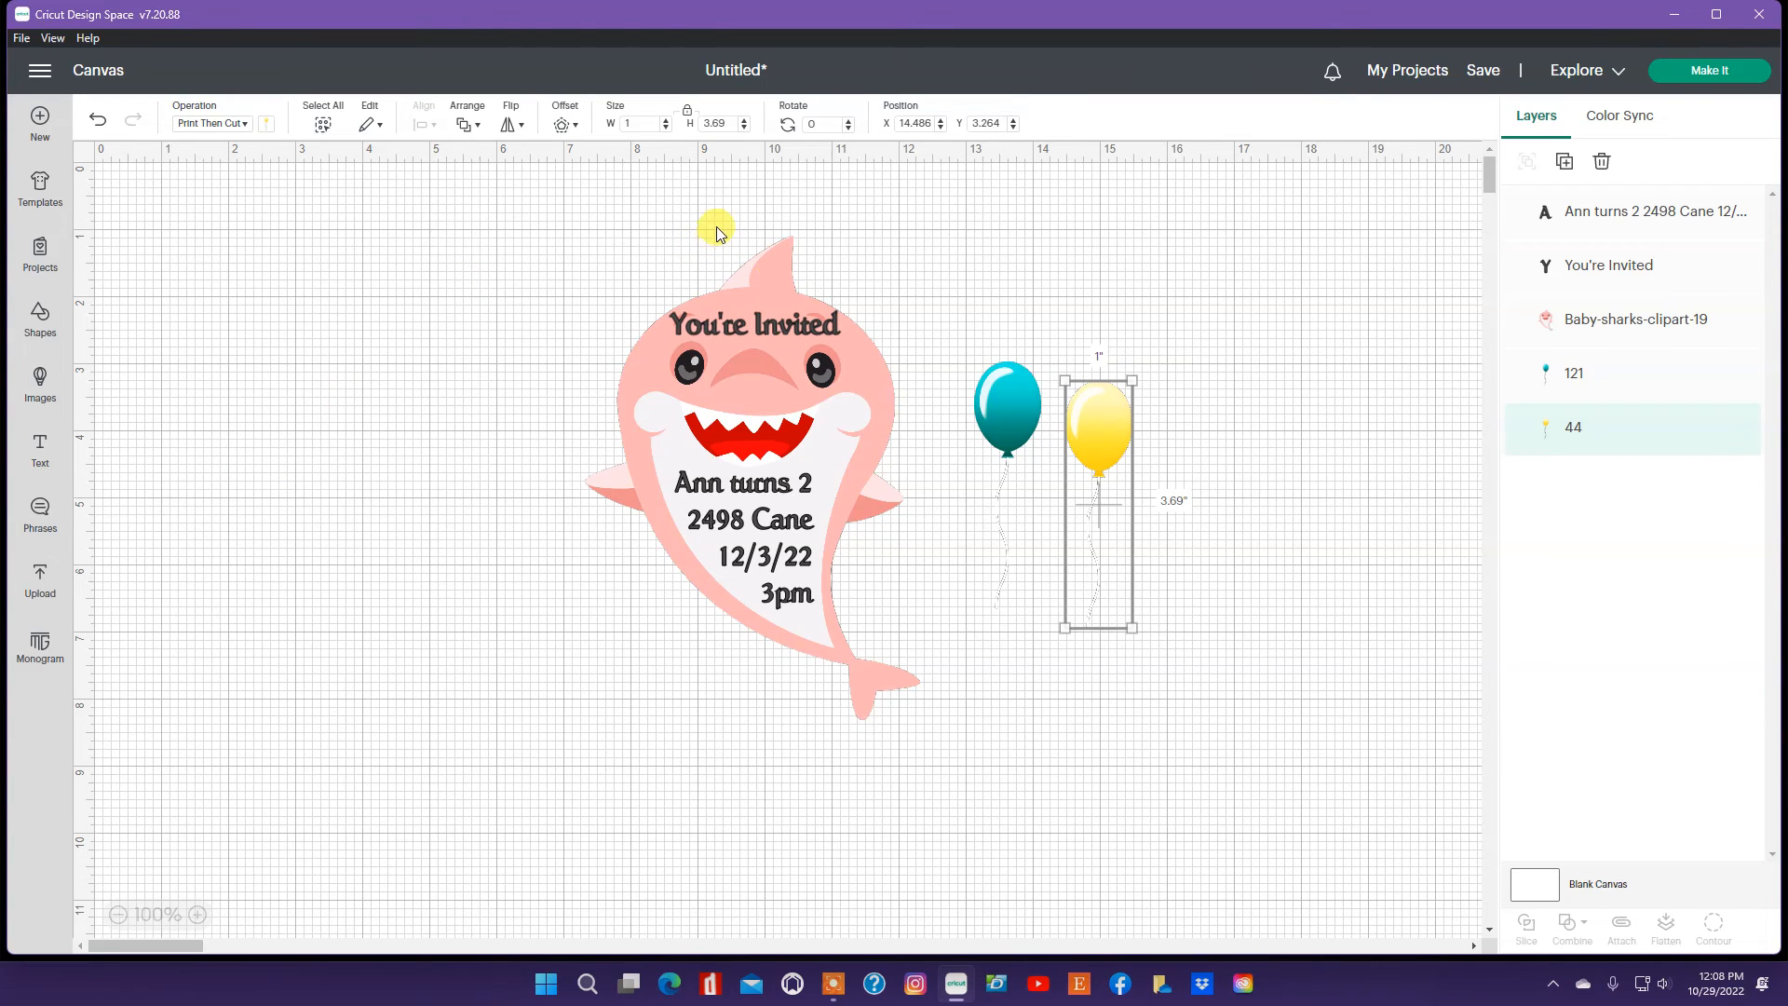
drag(718, 226, 846, 759)
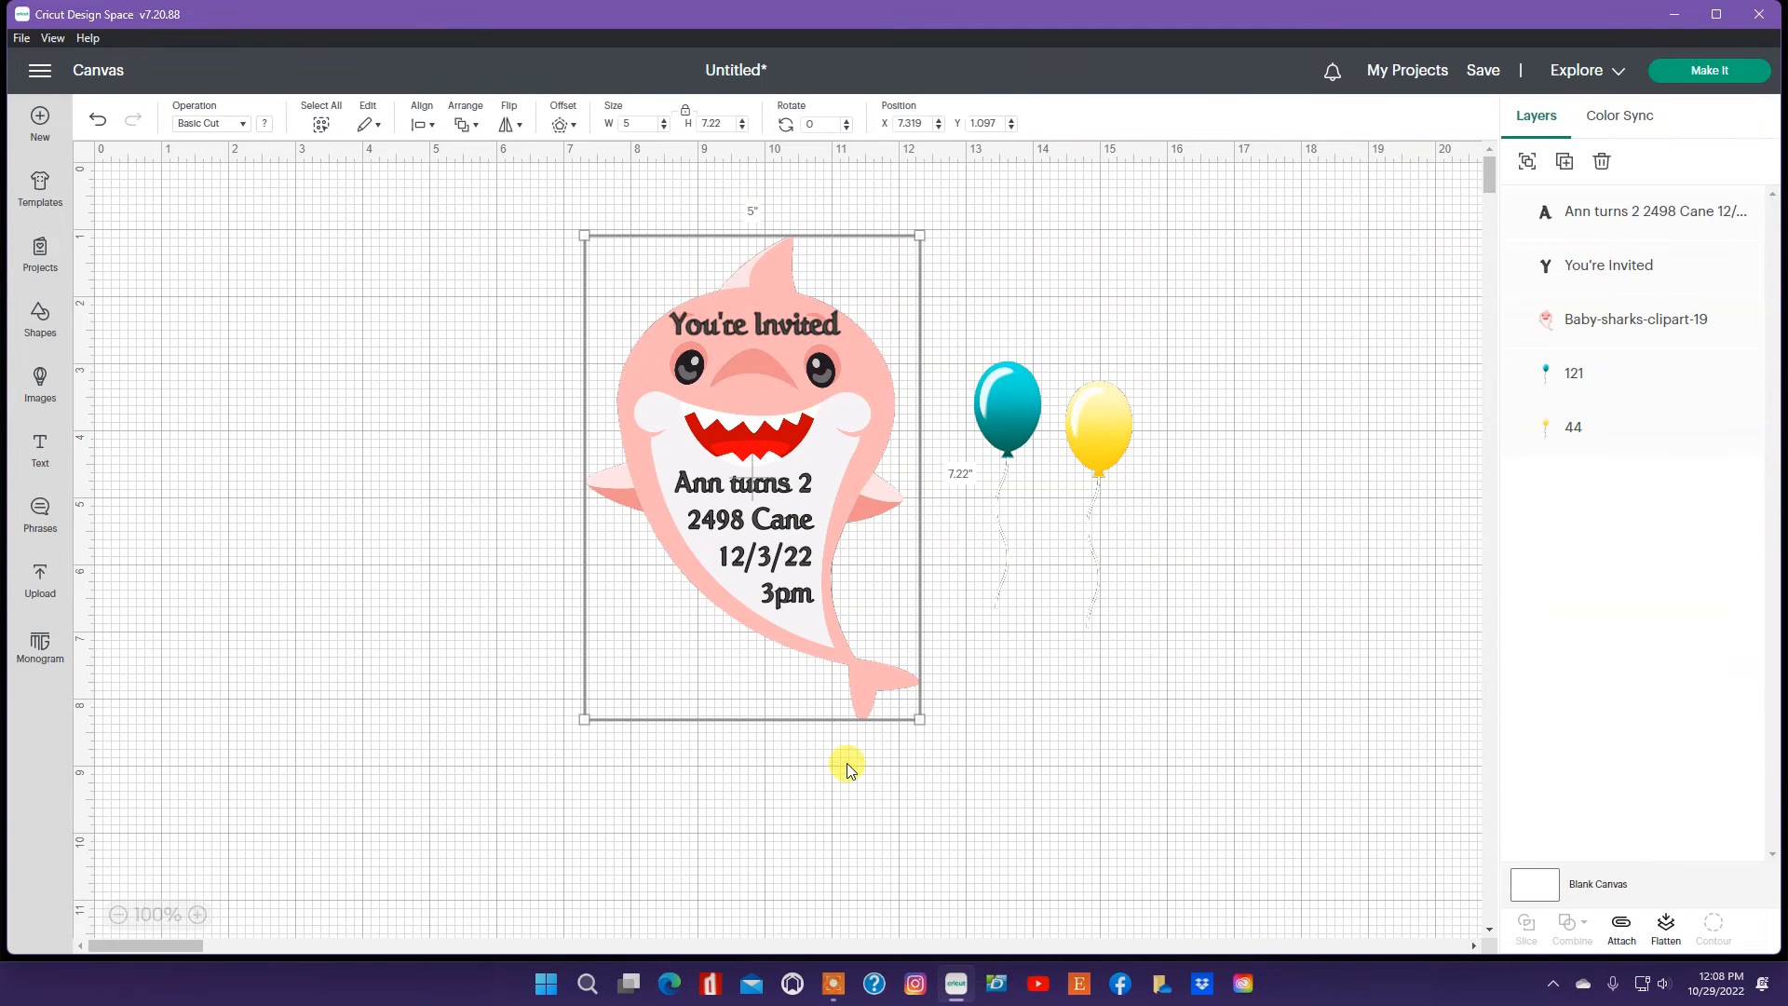
click(1663, 927)
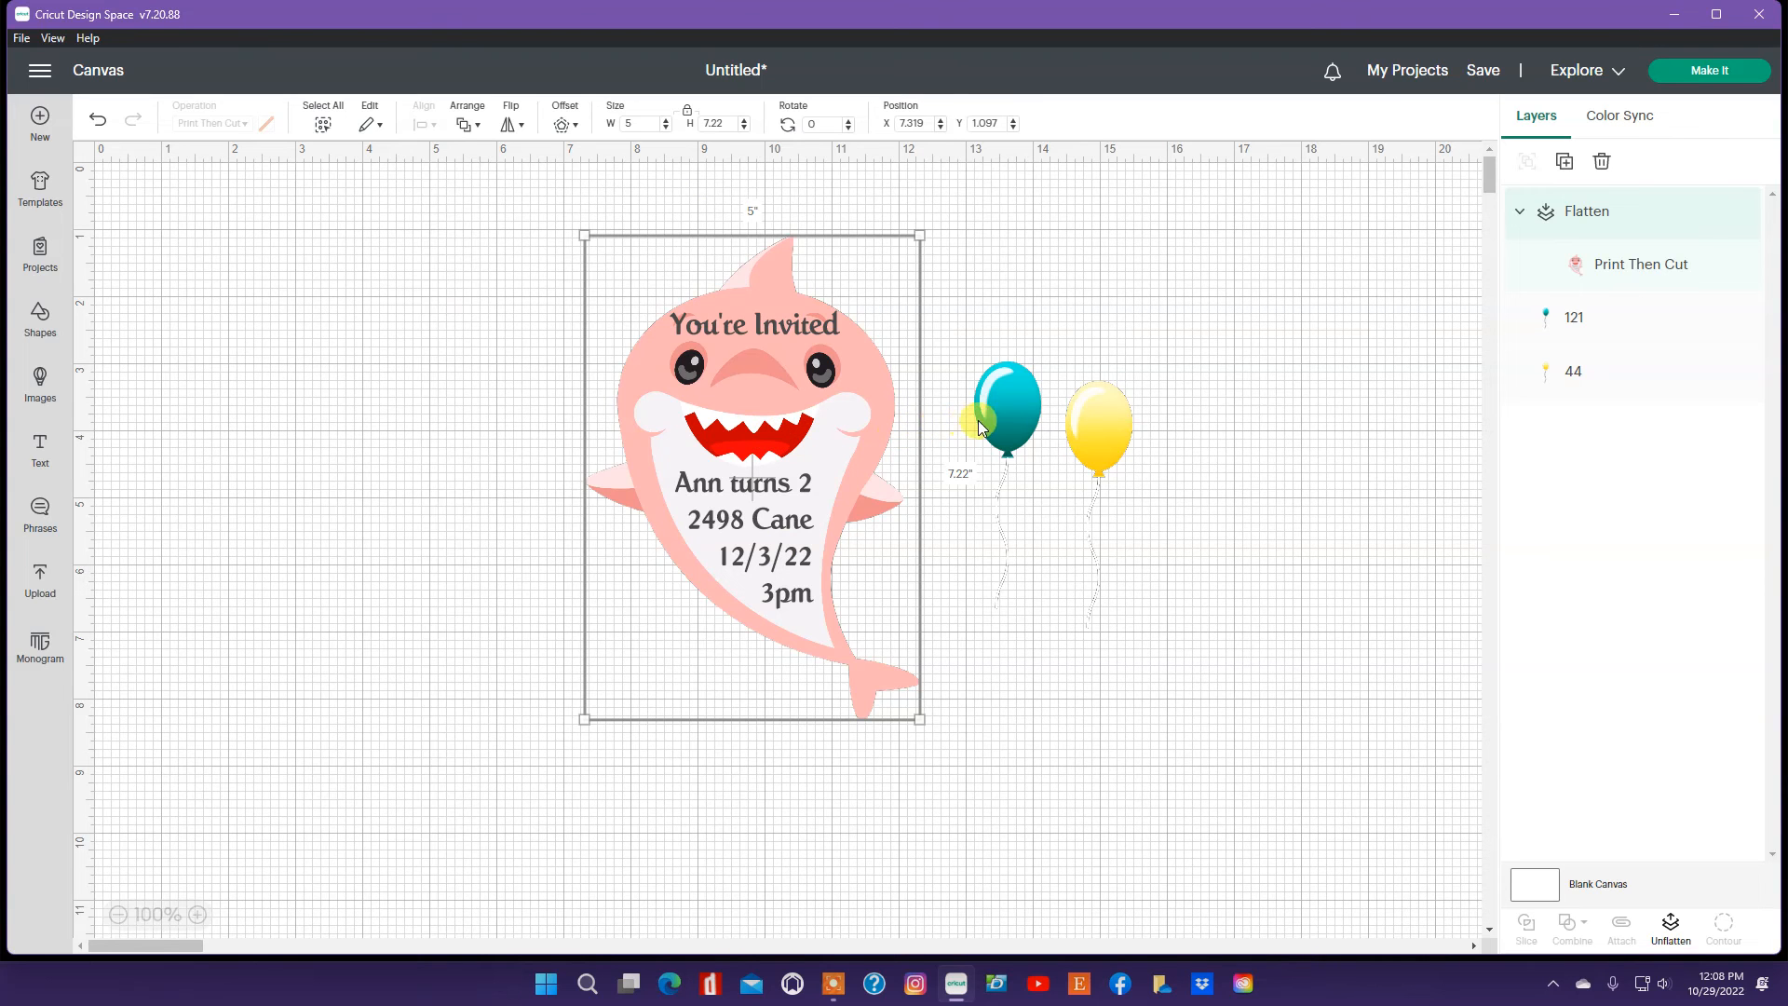
Step: Change the teal balloon's operation to Basic Cut
click(1012, 427)
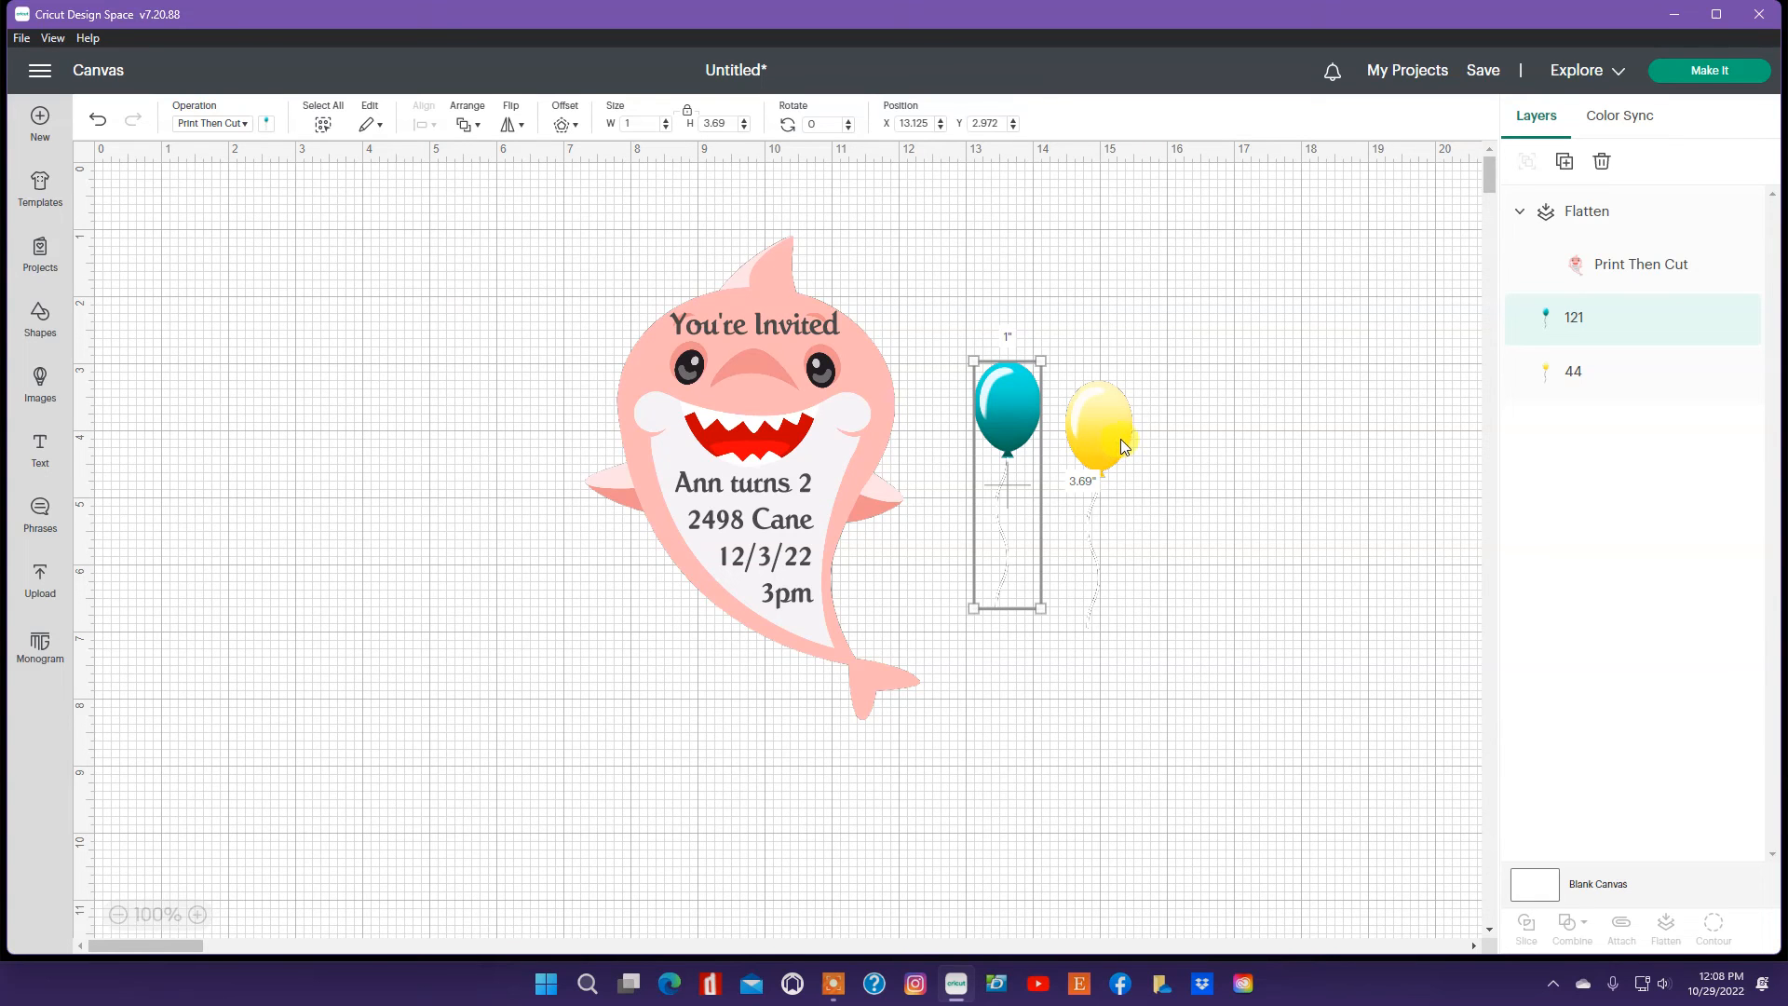
click(240, 125)
click(249, 177)
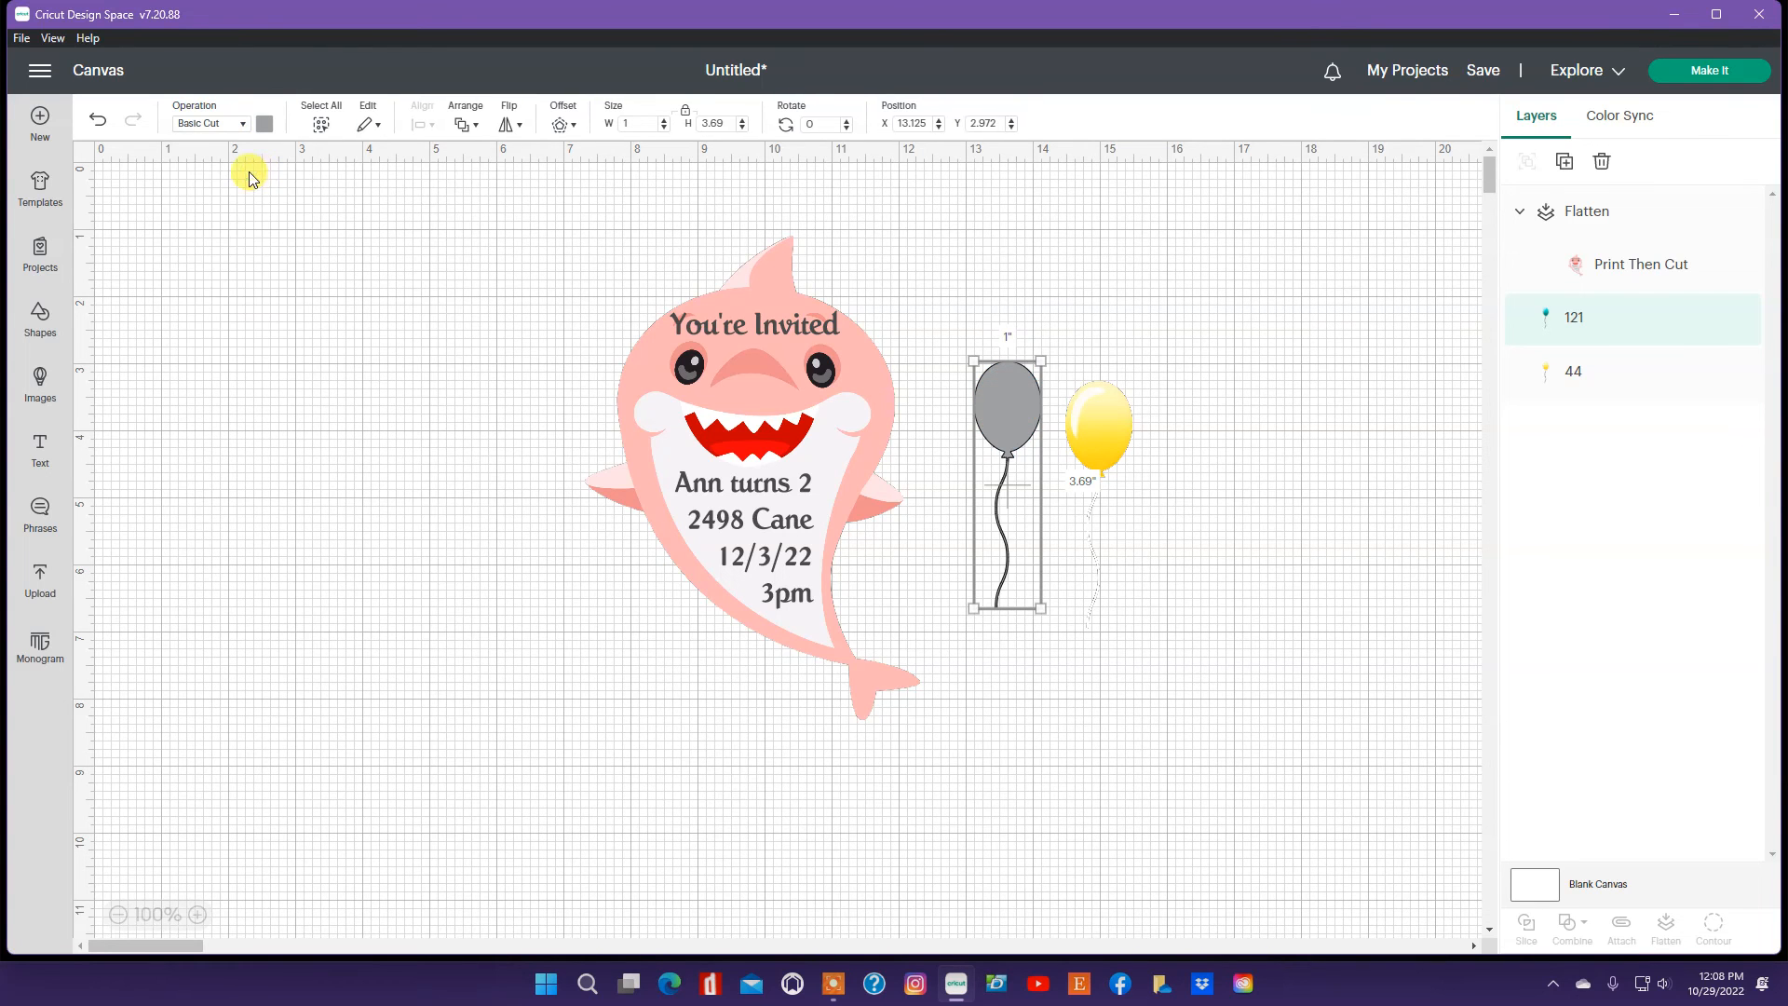
Step: Delete the yellow balloon
click(1110, 432)
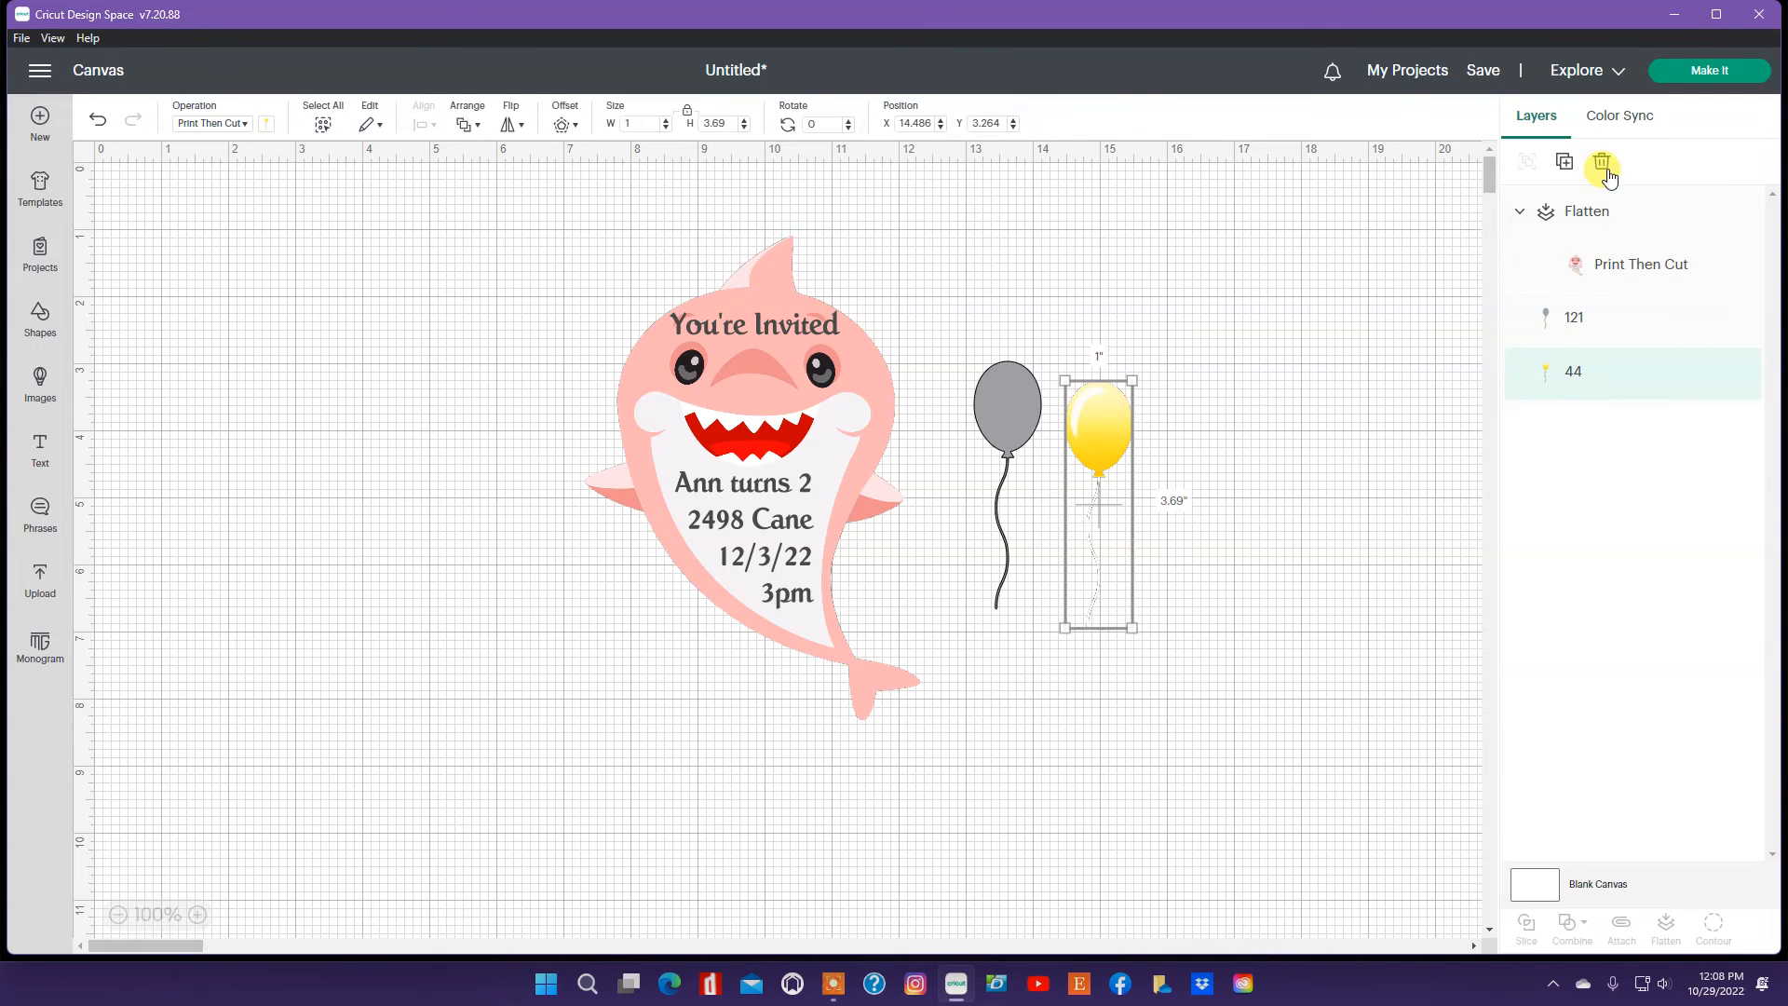
click(1602, 162)
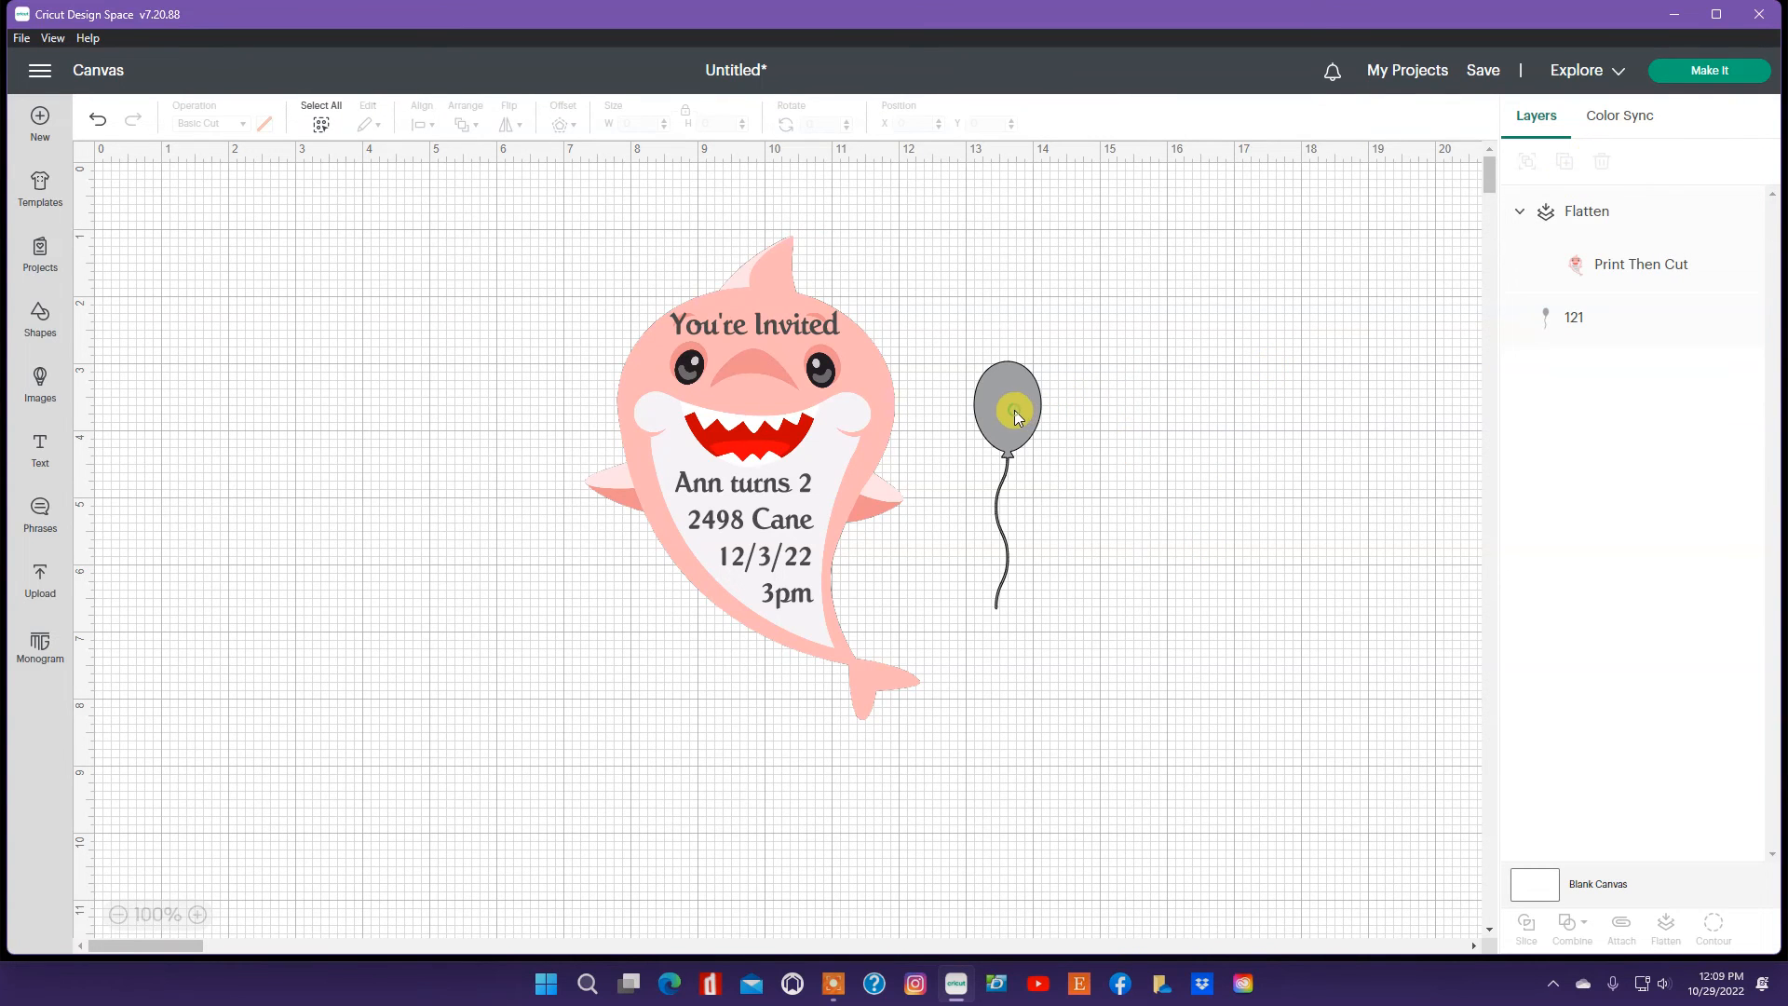
Step: Duplicate the balloon twice and place the copies in a row to the right of the original
click(1014, 410)
click(1571, 166)
click(1566, 163)
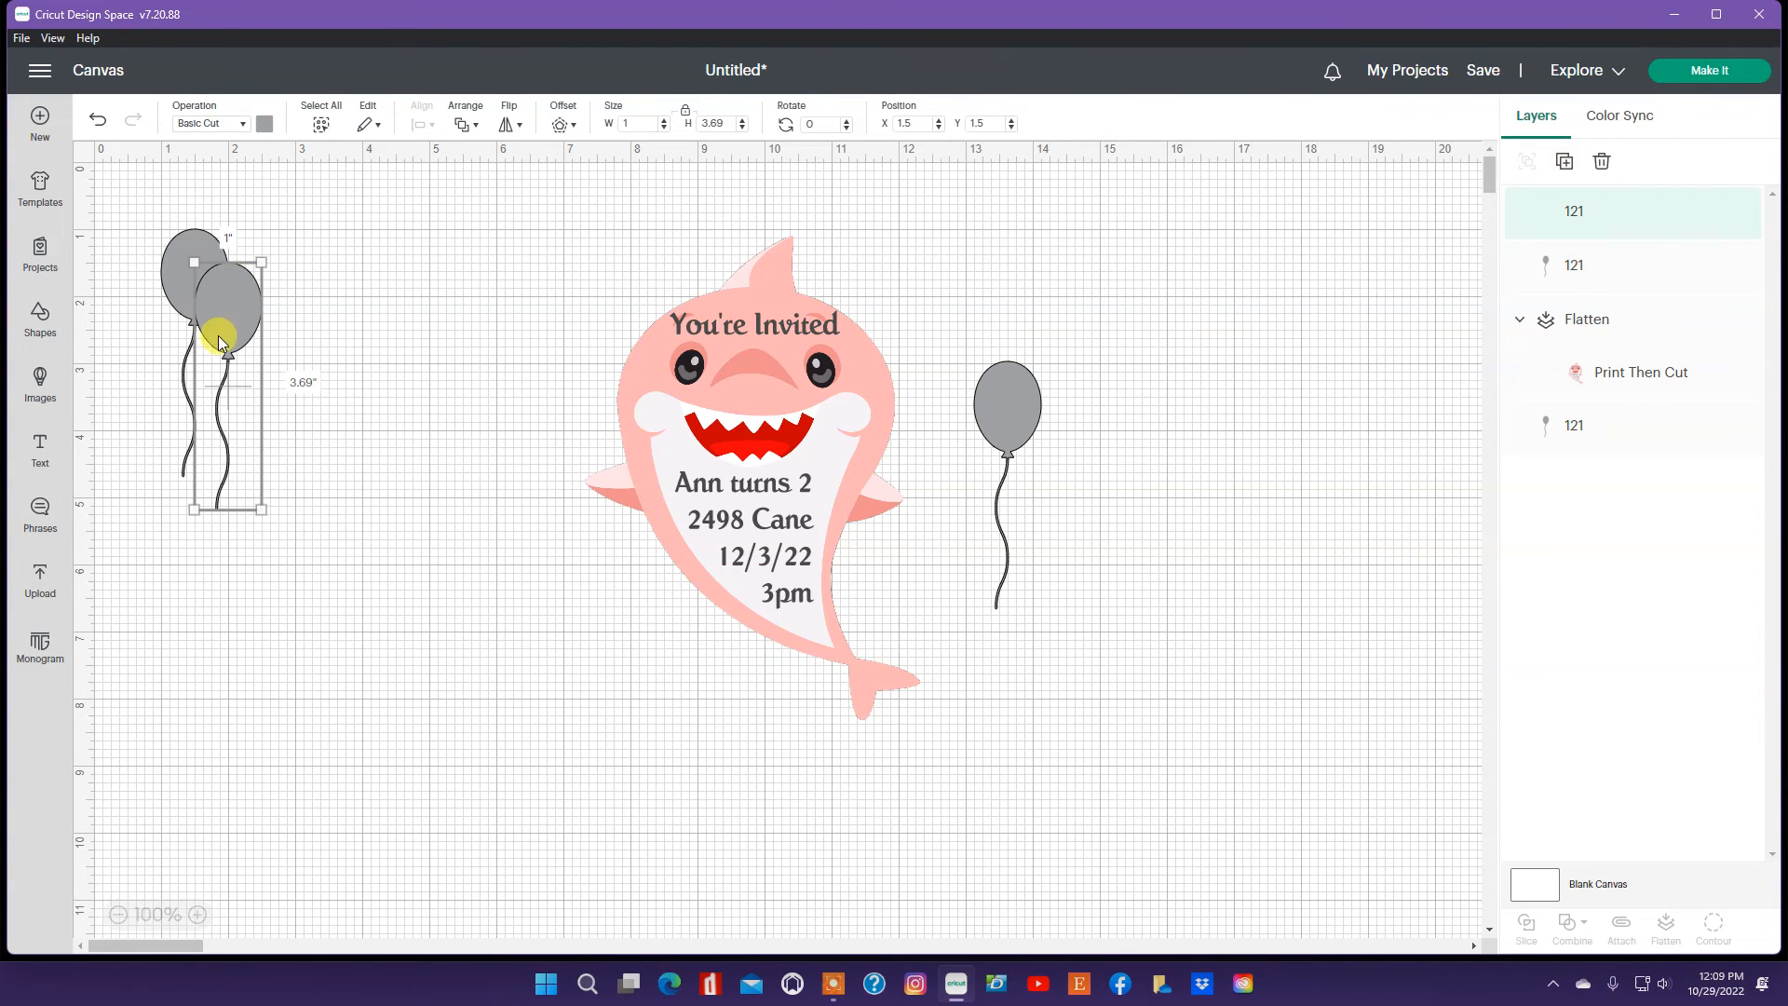
drag(218, 336, 1232, 552)
drag(197, 294, 1111, 463)
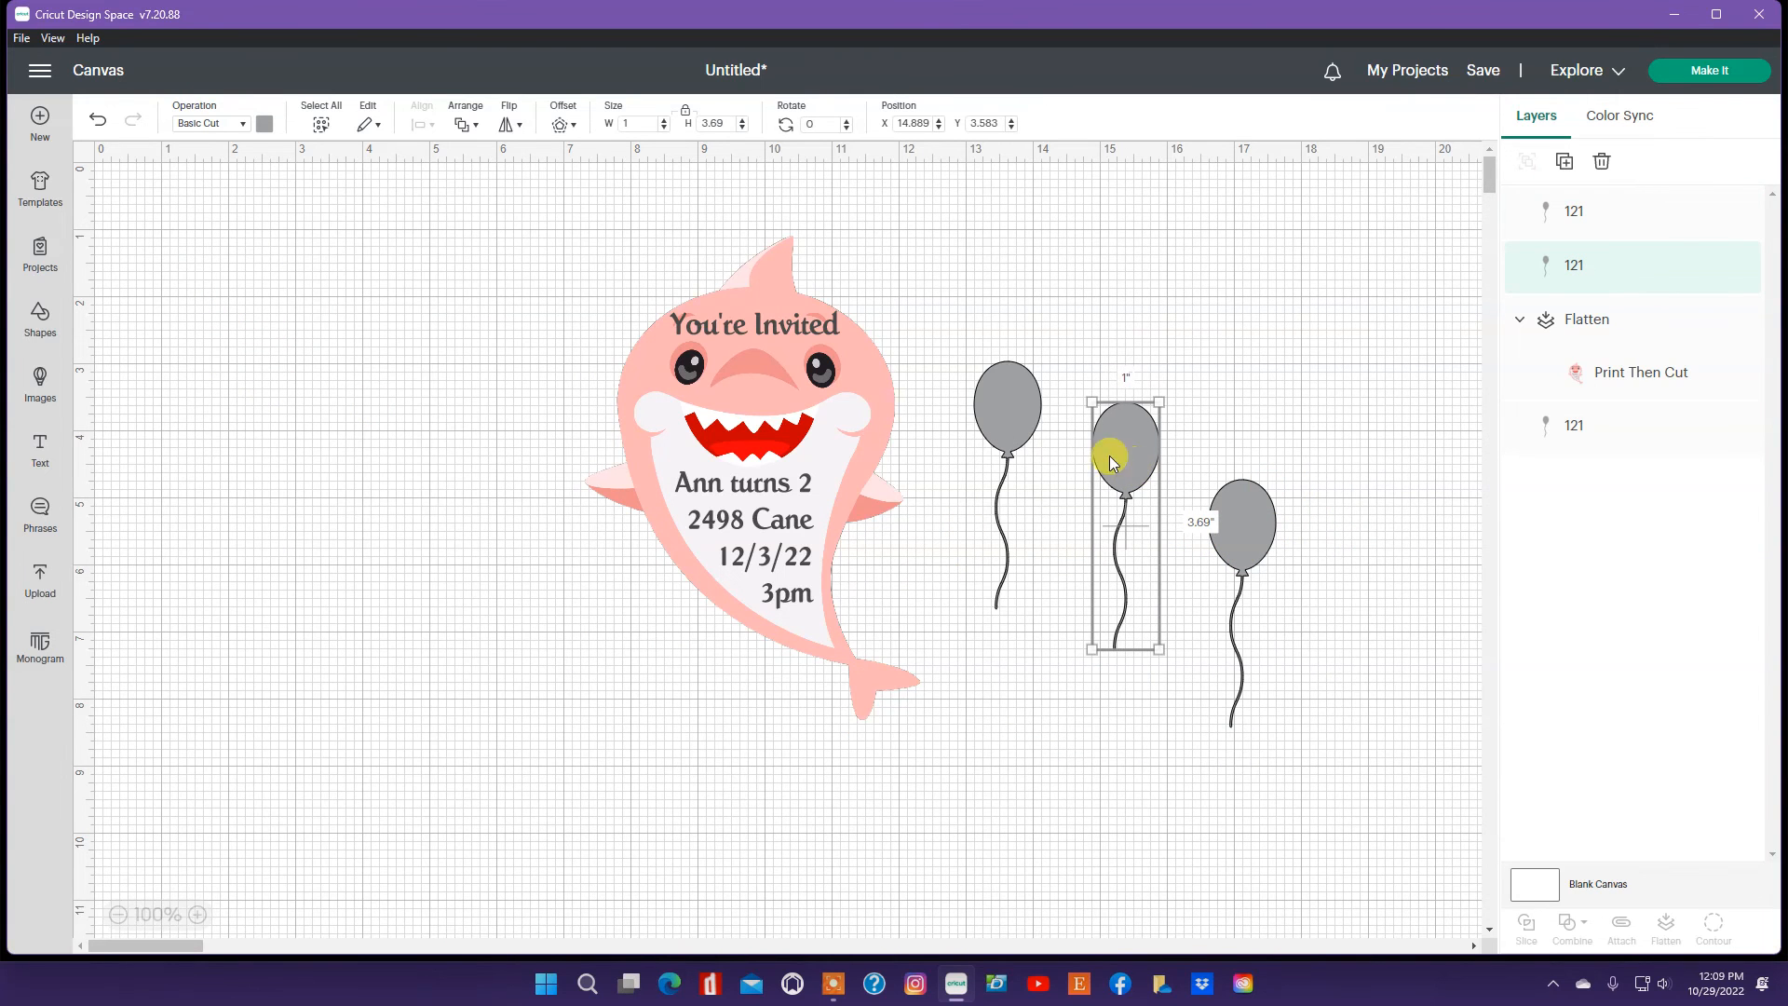
Step: Color the middle balloon and the original balloon brown
click(265, 125)
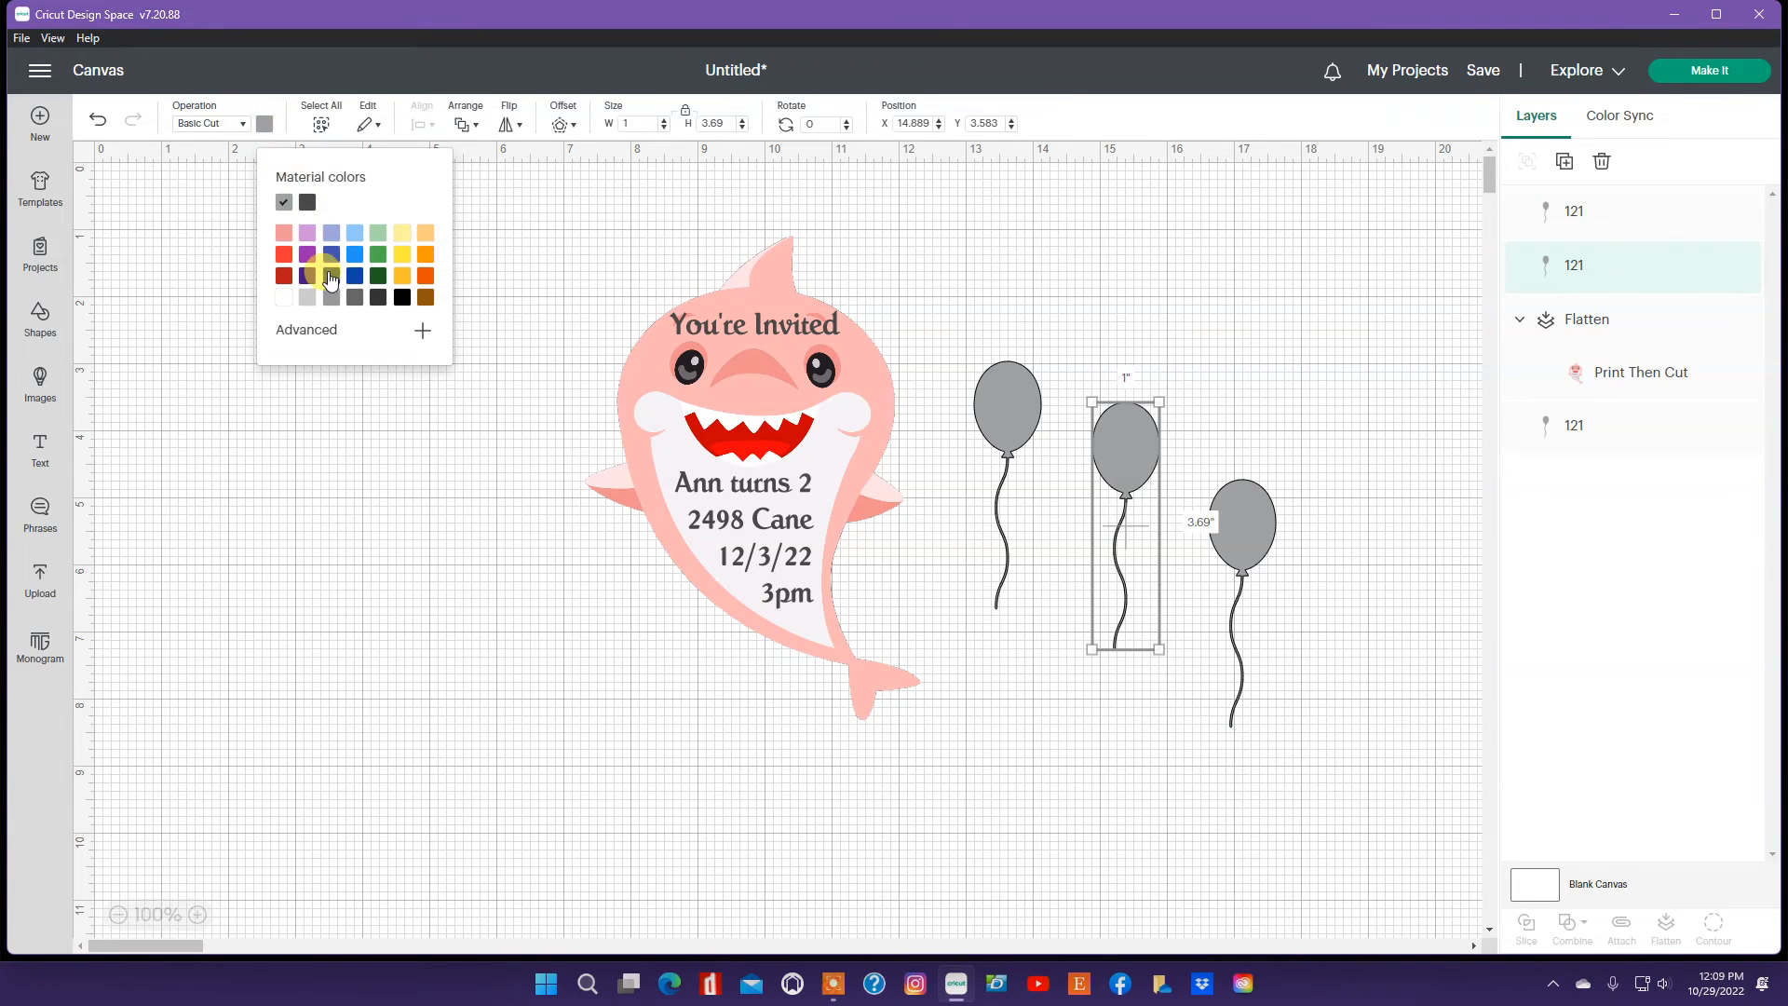
click(425, 298)
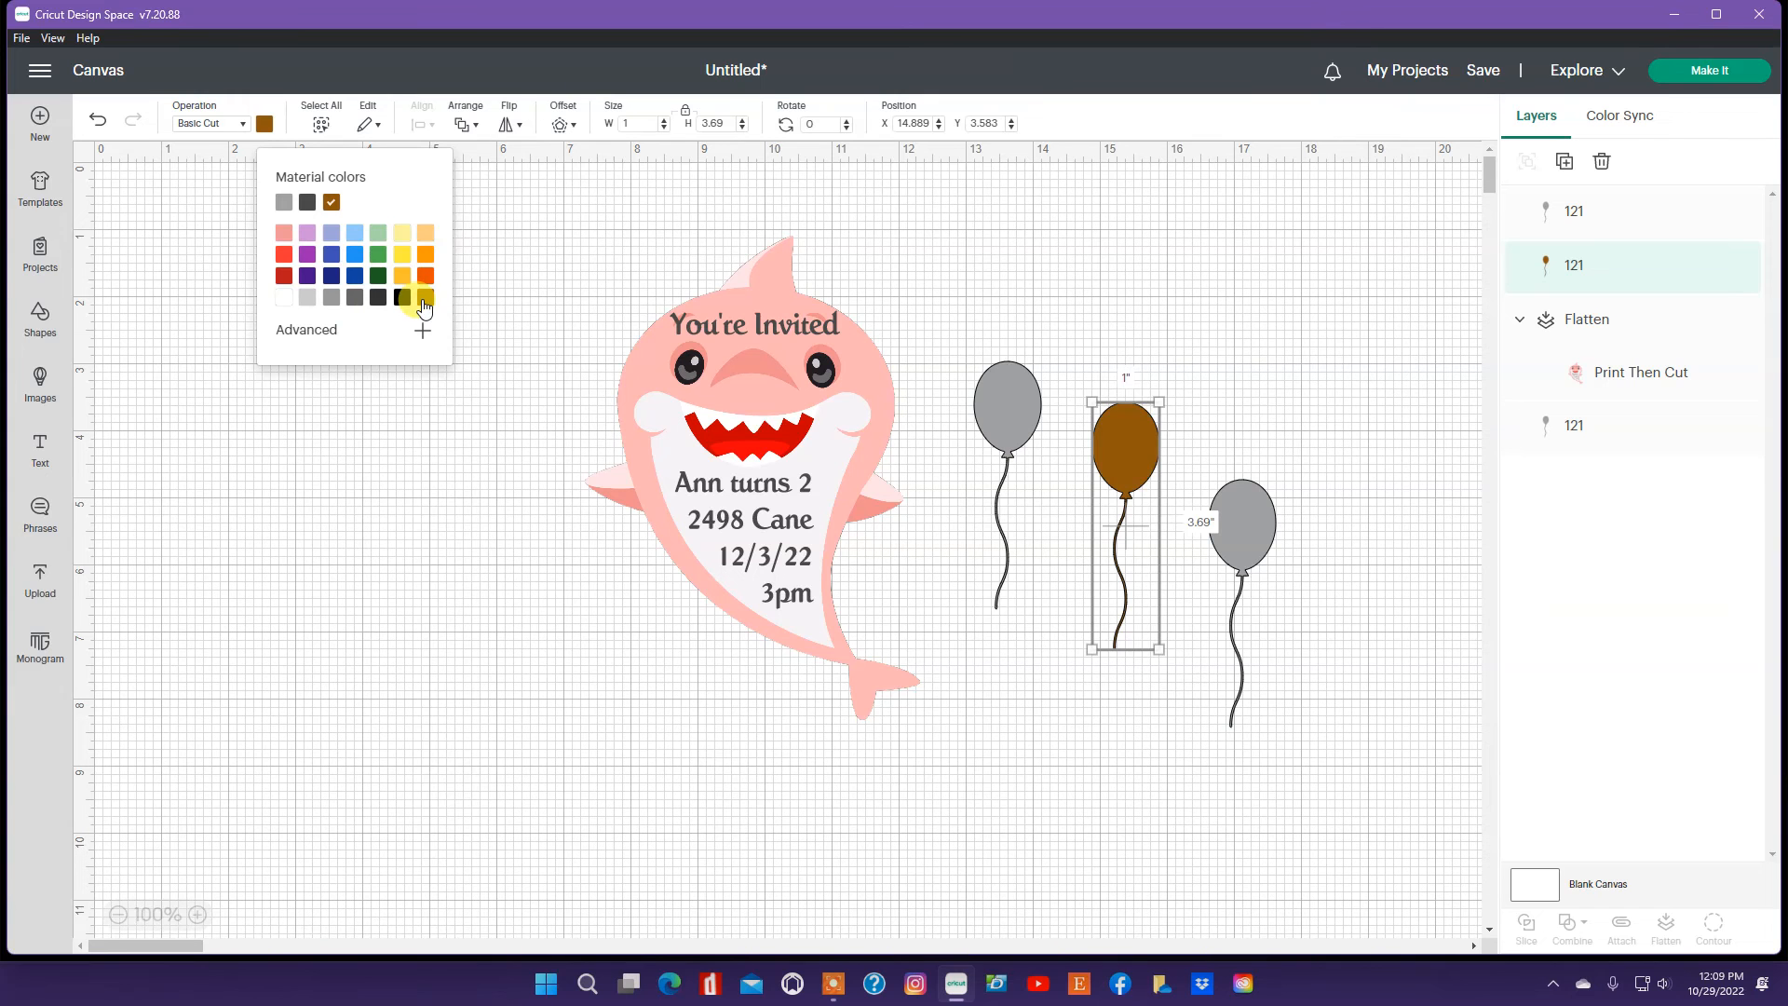
click(1013, 402)
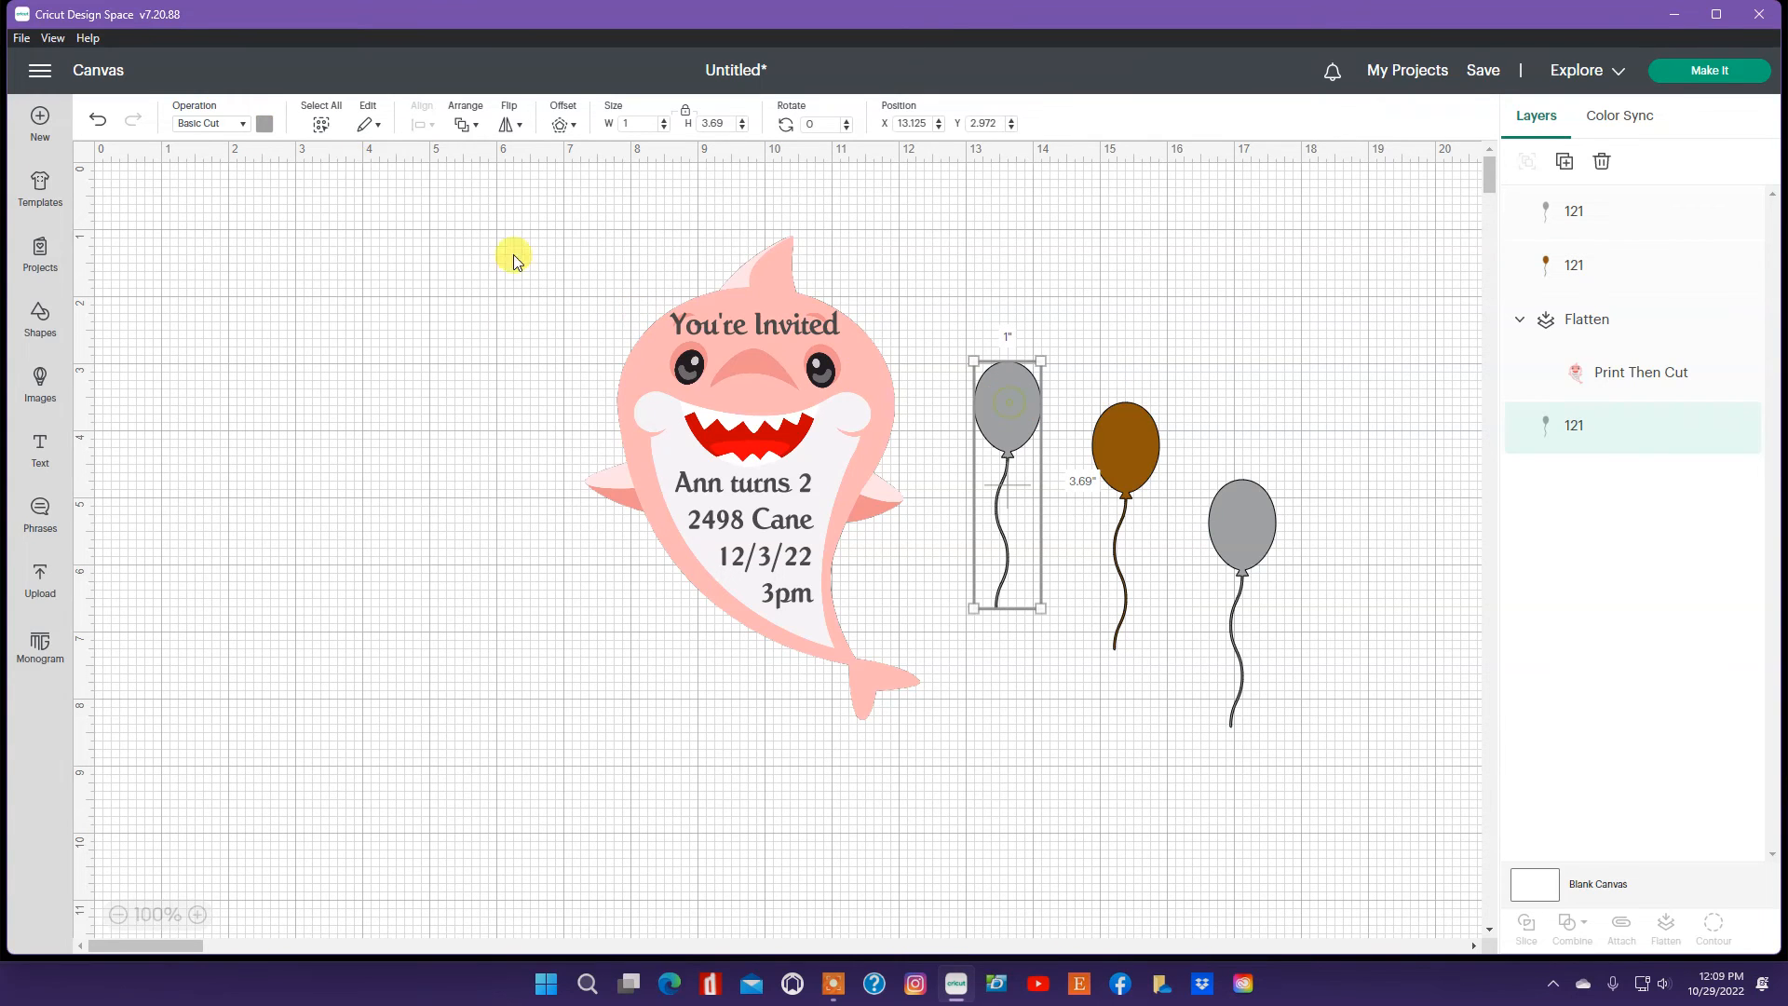
click(266, 131)
click(425, 298)
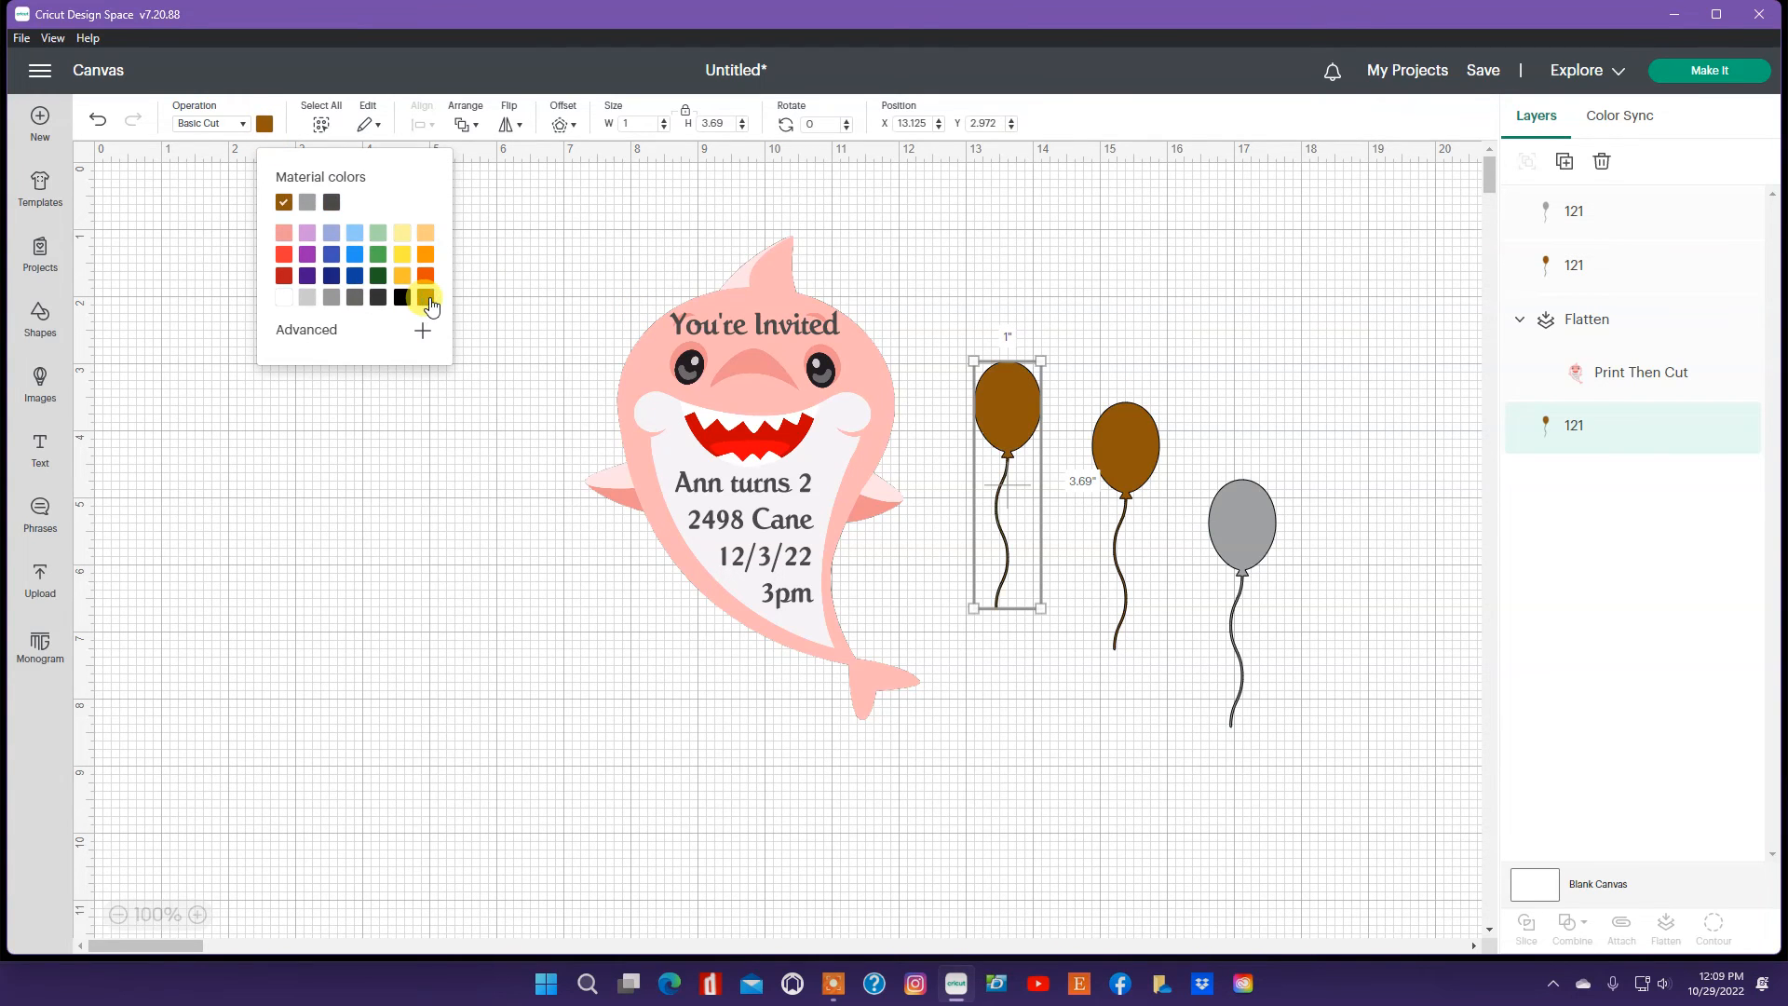
Step: Color the third, grey balloon brown to match the others
click(1254, 522)
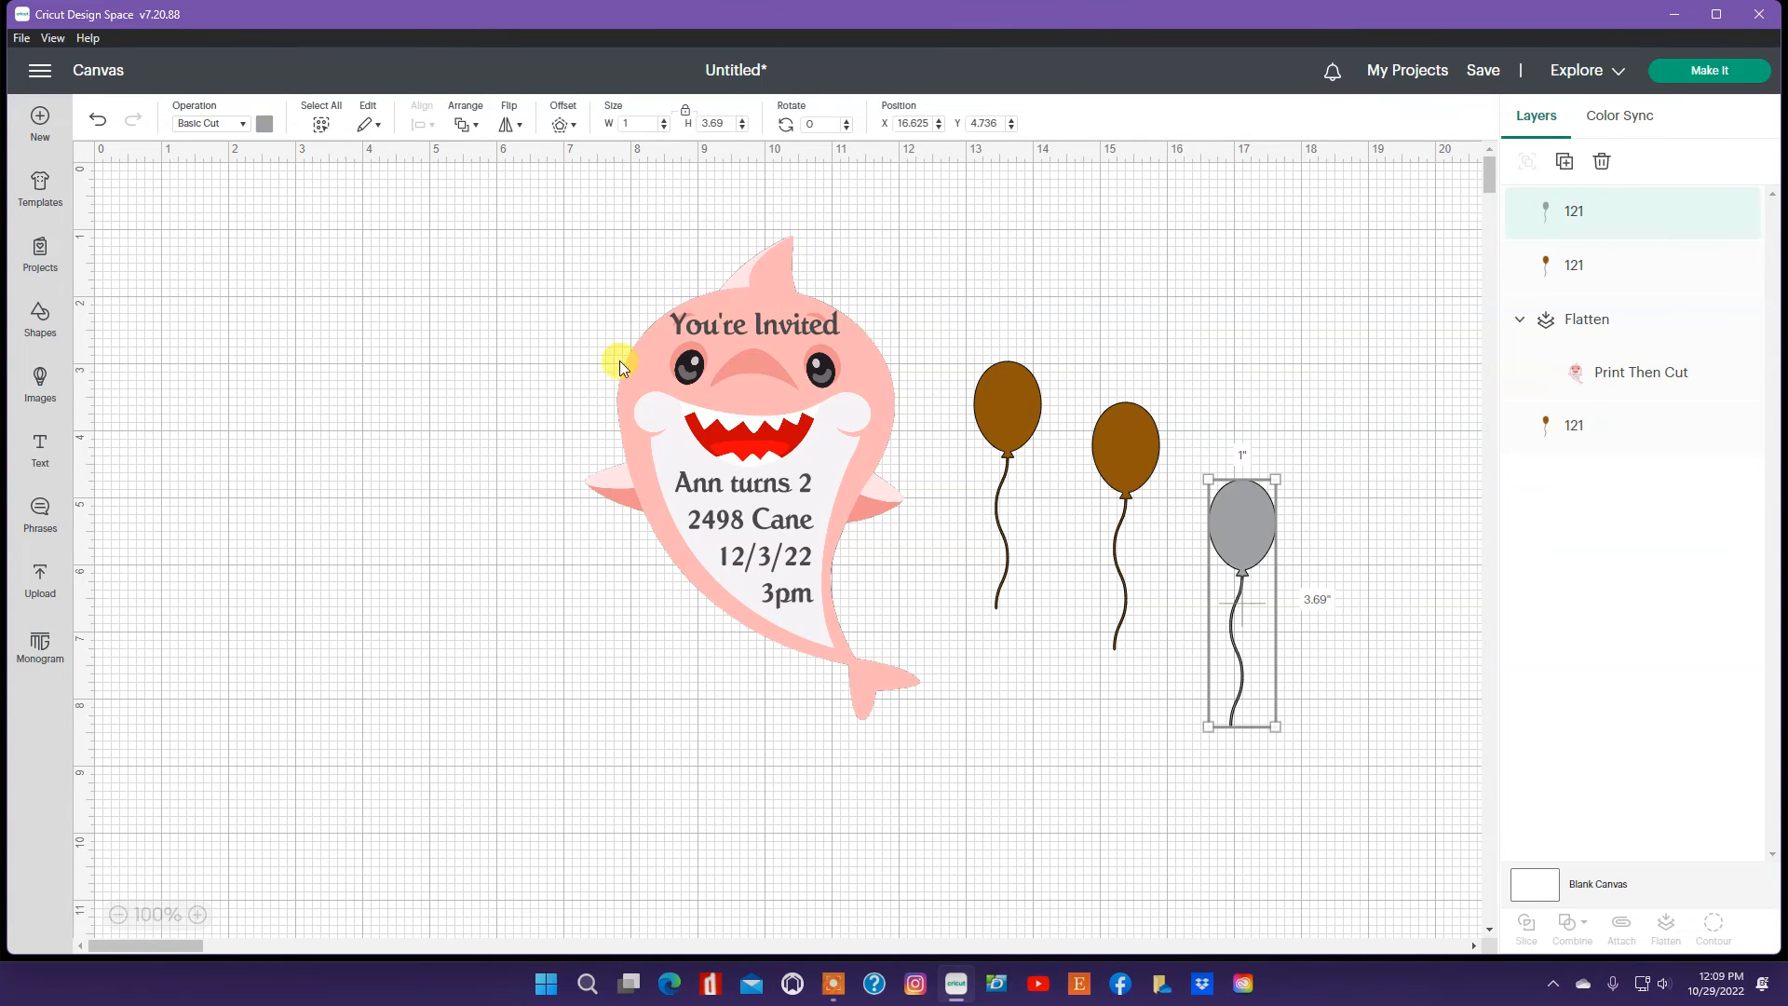
click(263, 126)
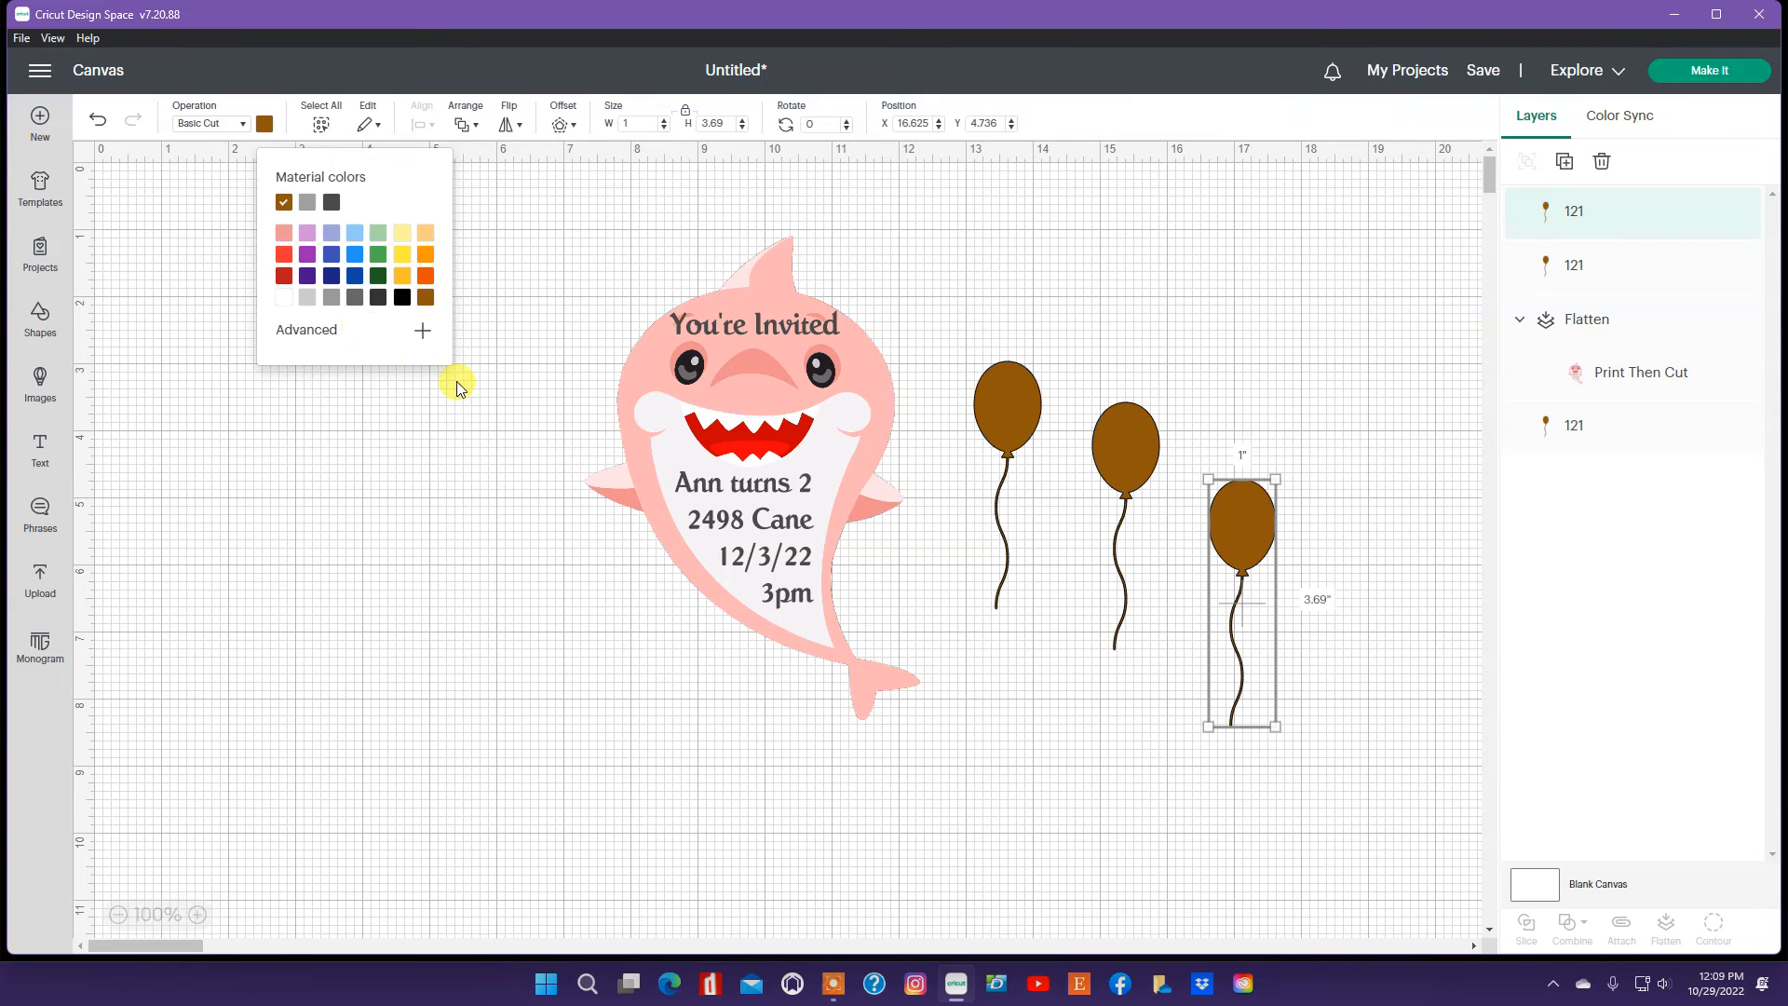
click(465, 408)
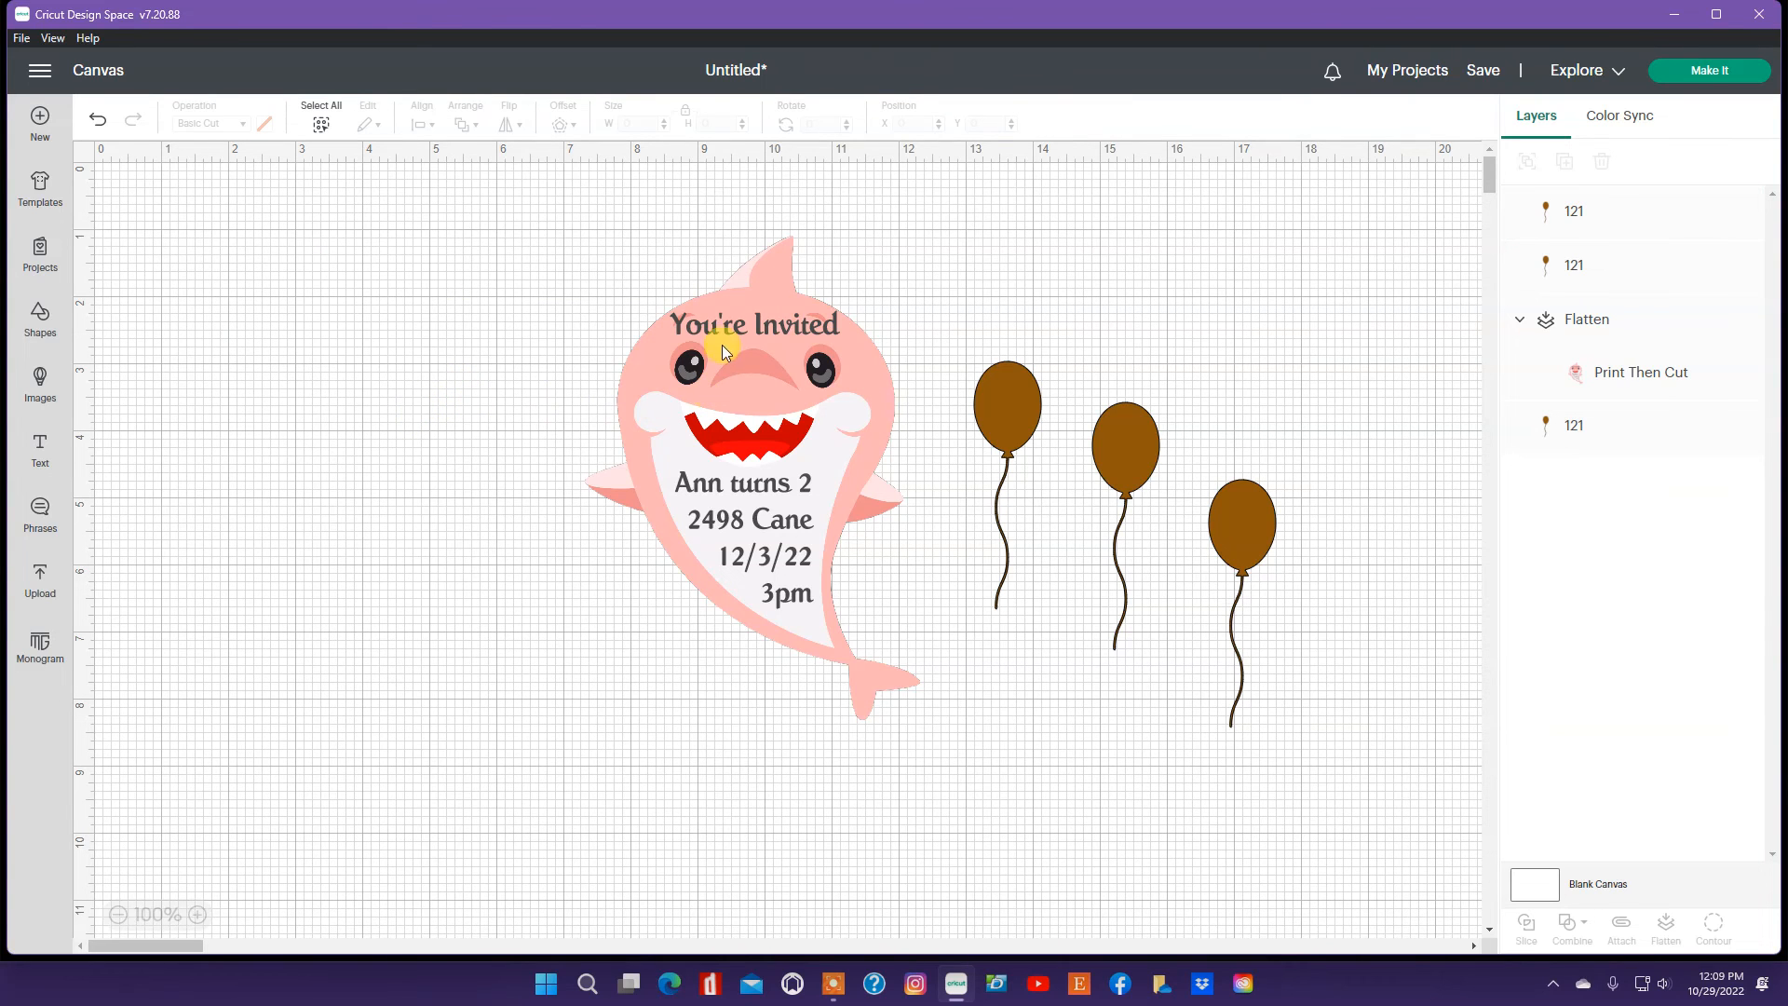
Step: Add a 0.25 in offset with square corners around the flattened shark invitation
click(782, 295)
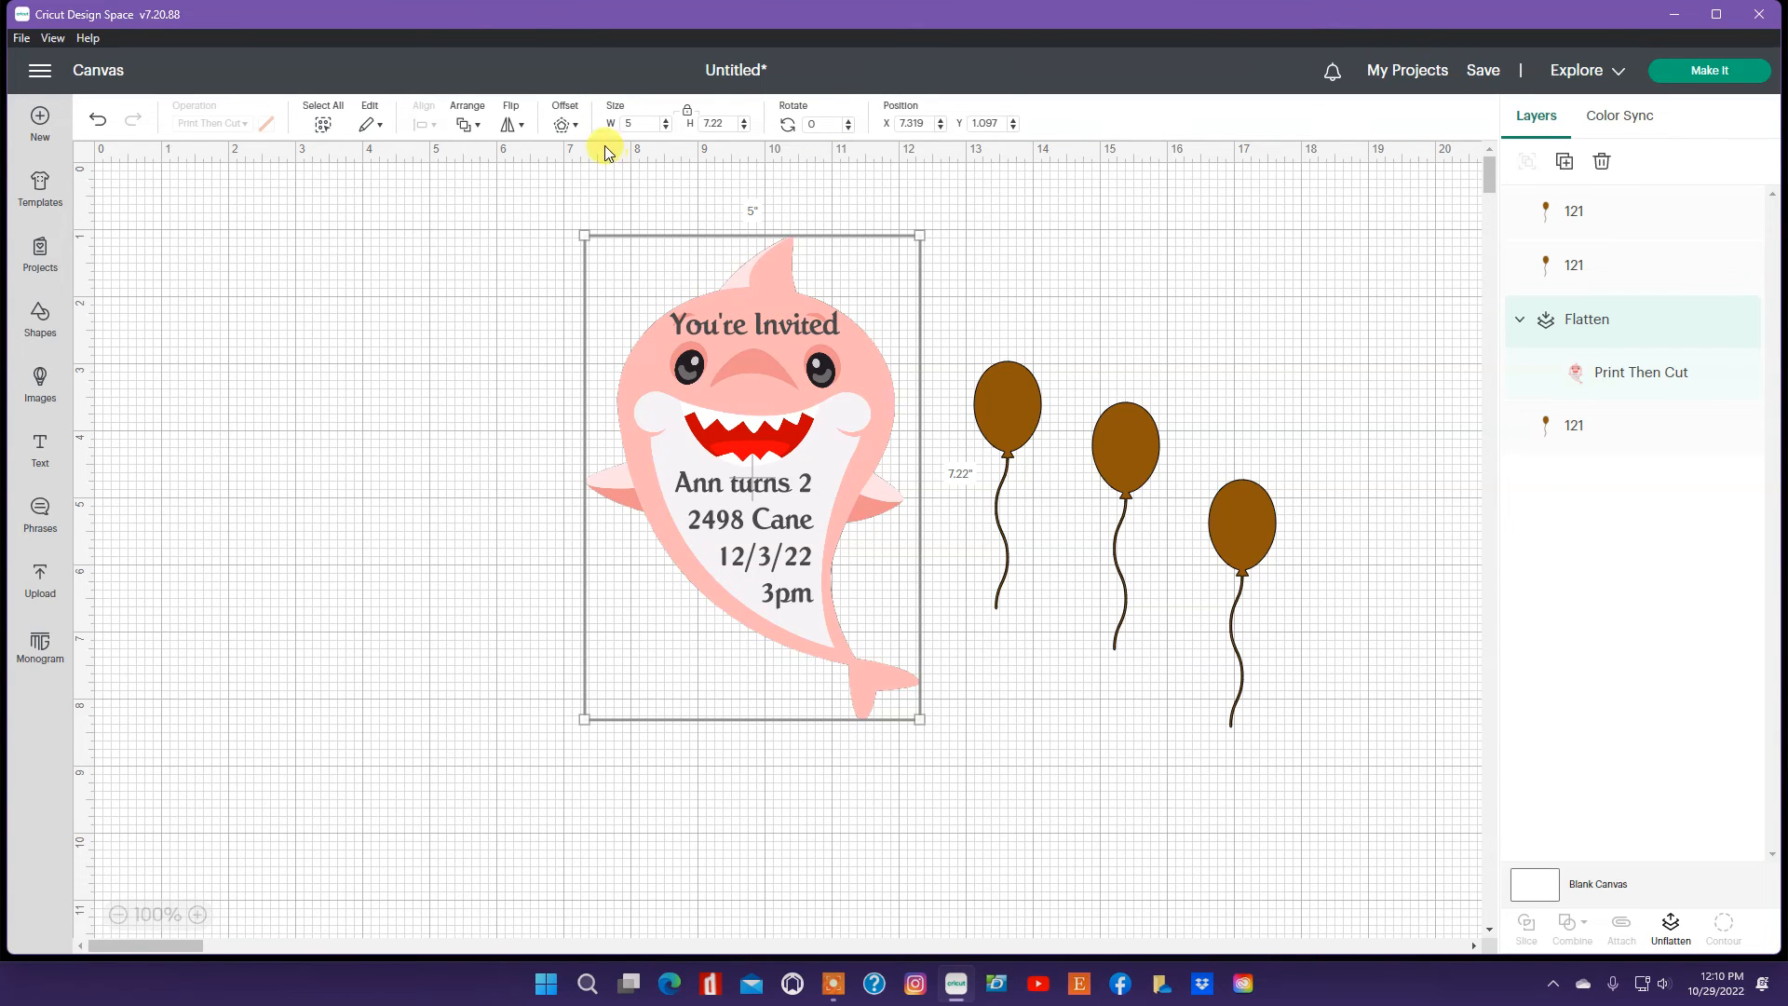
click(563, 126)
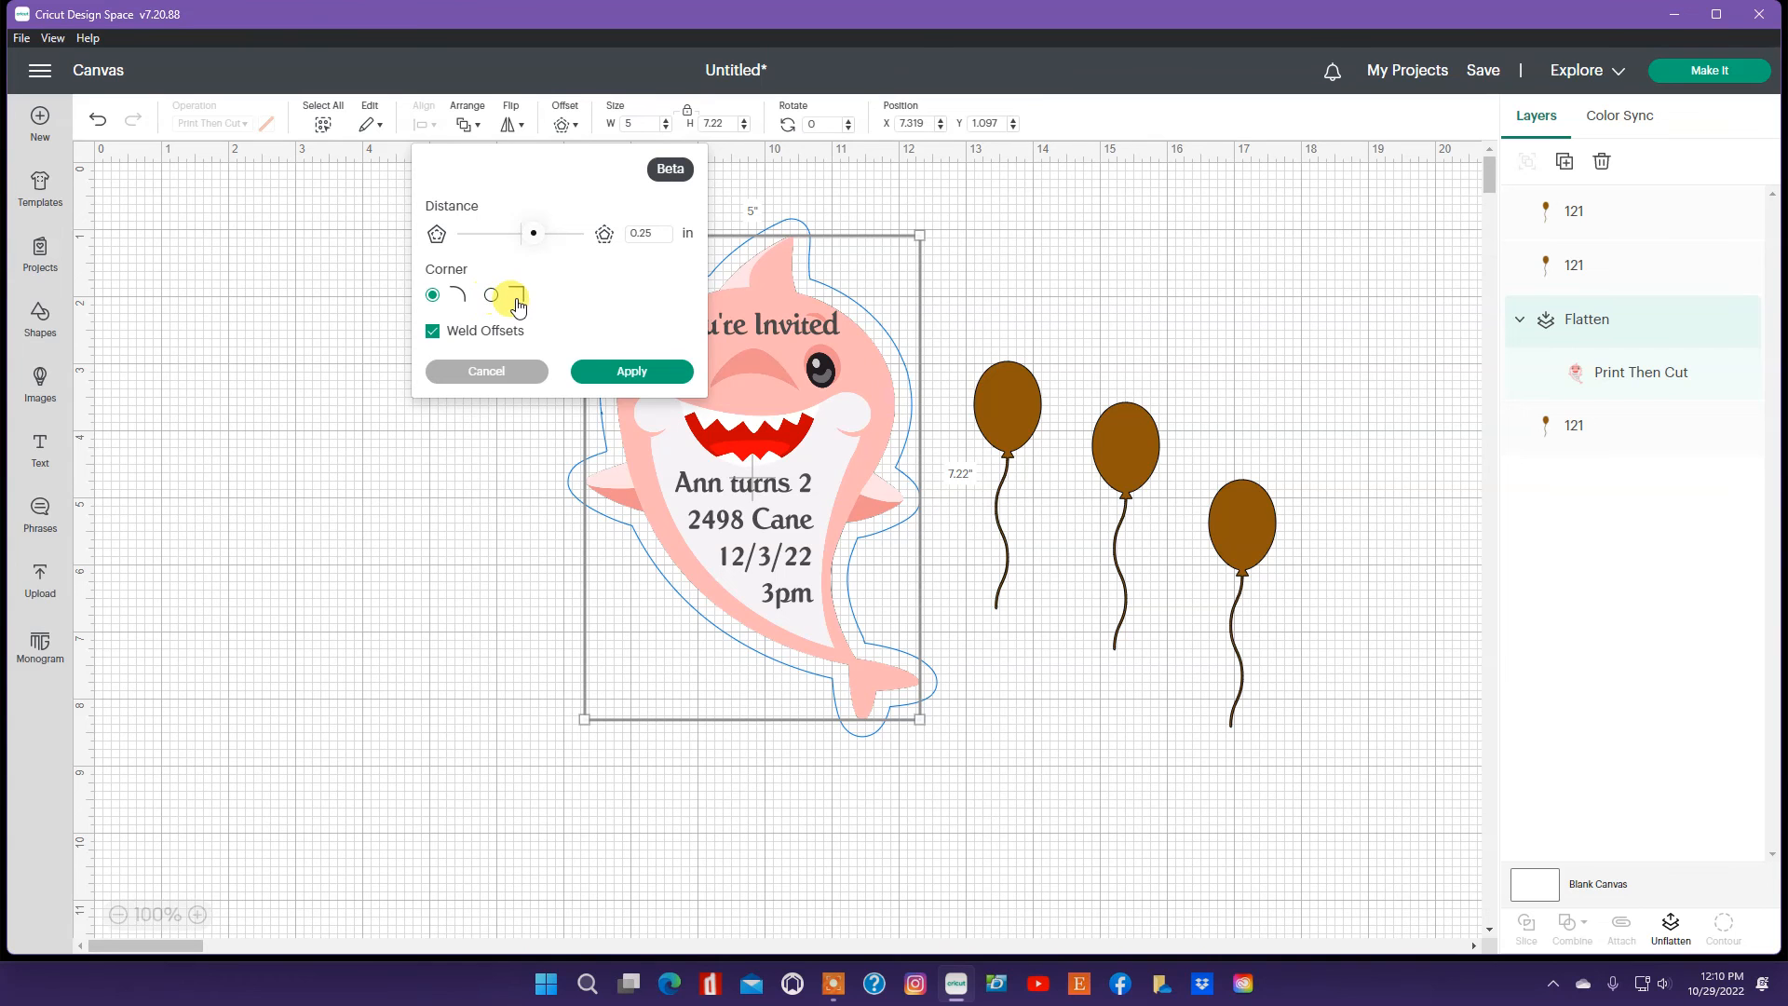
click(491, 296)
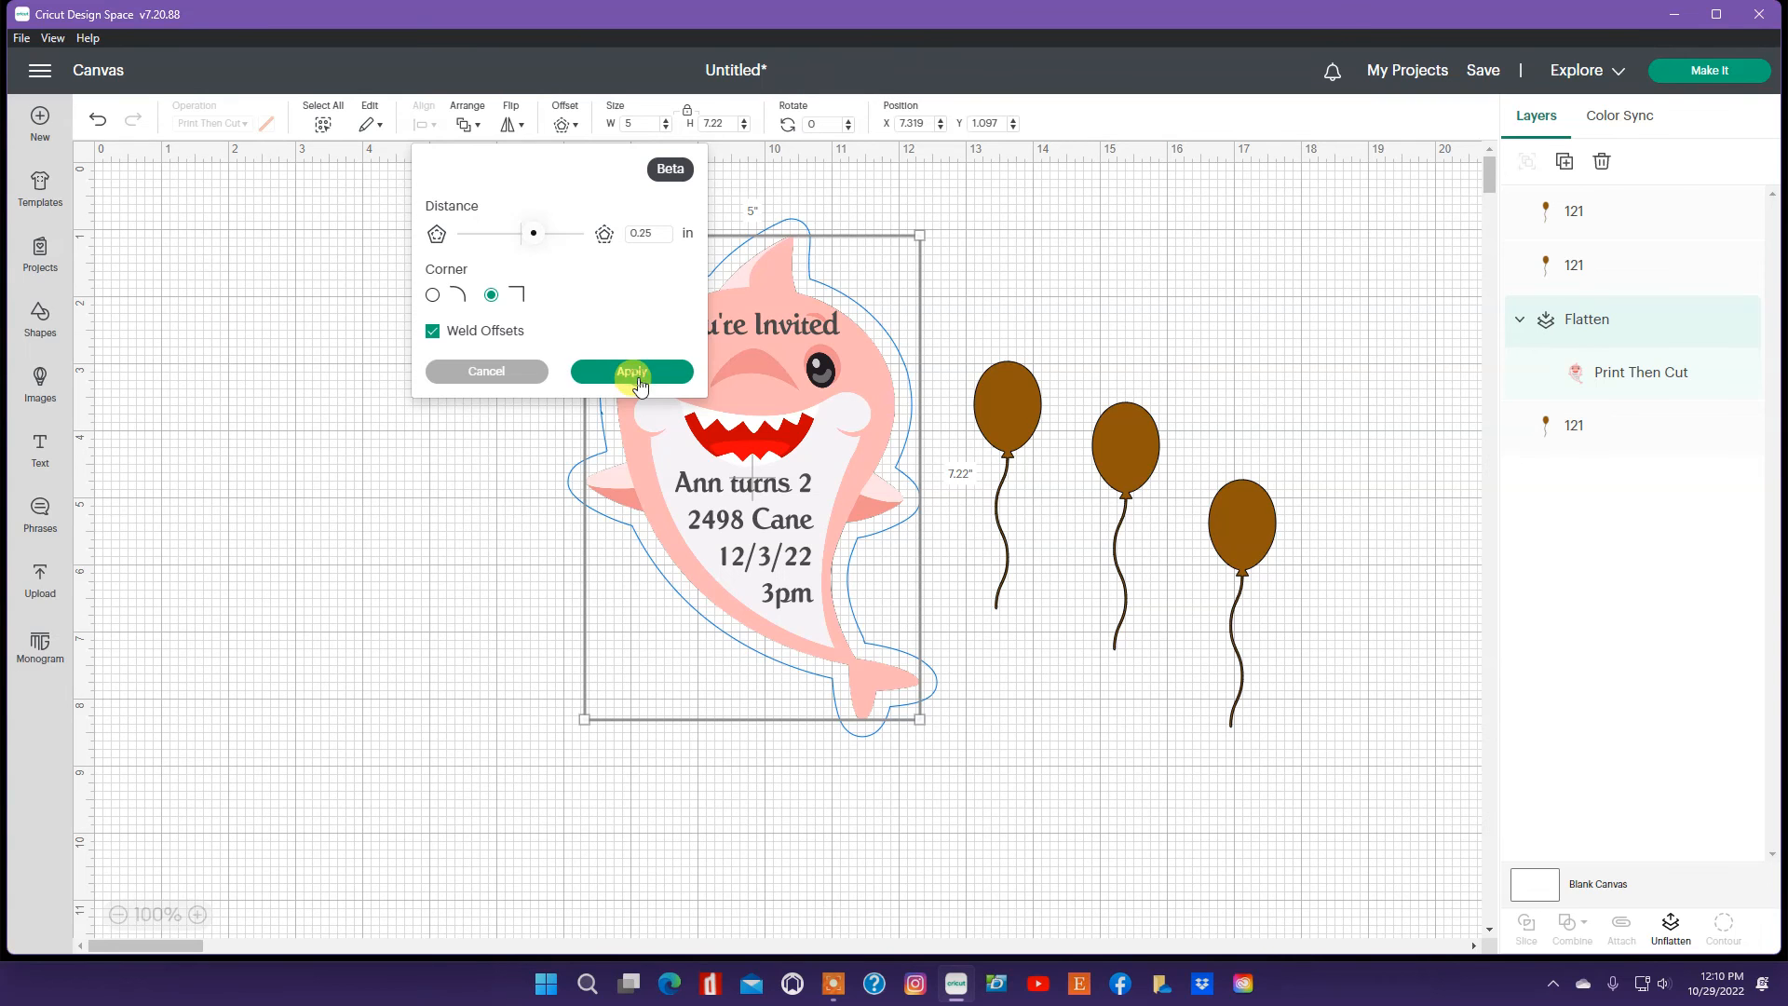
click(631, 373)
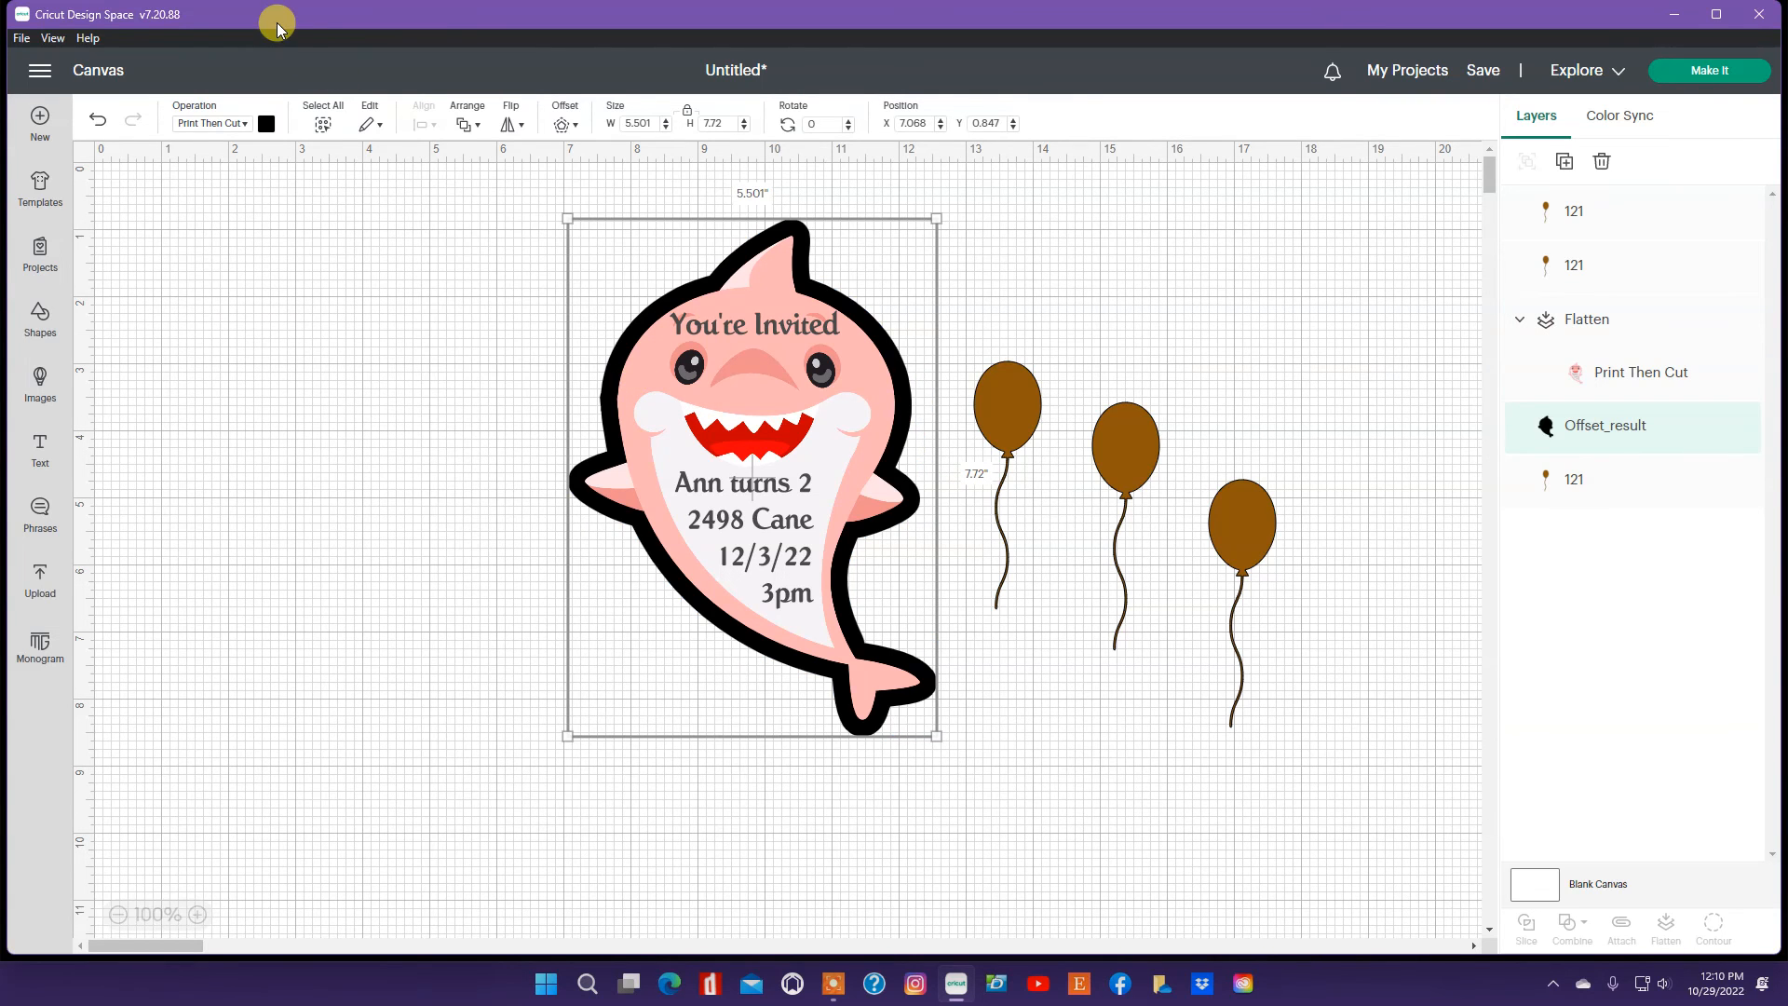
Step: Set the offset outline's operation to Basic Cut and color it green
click(266, 125)
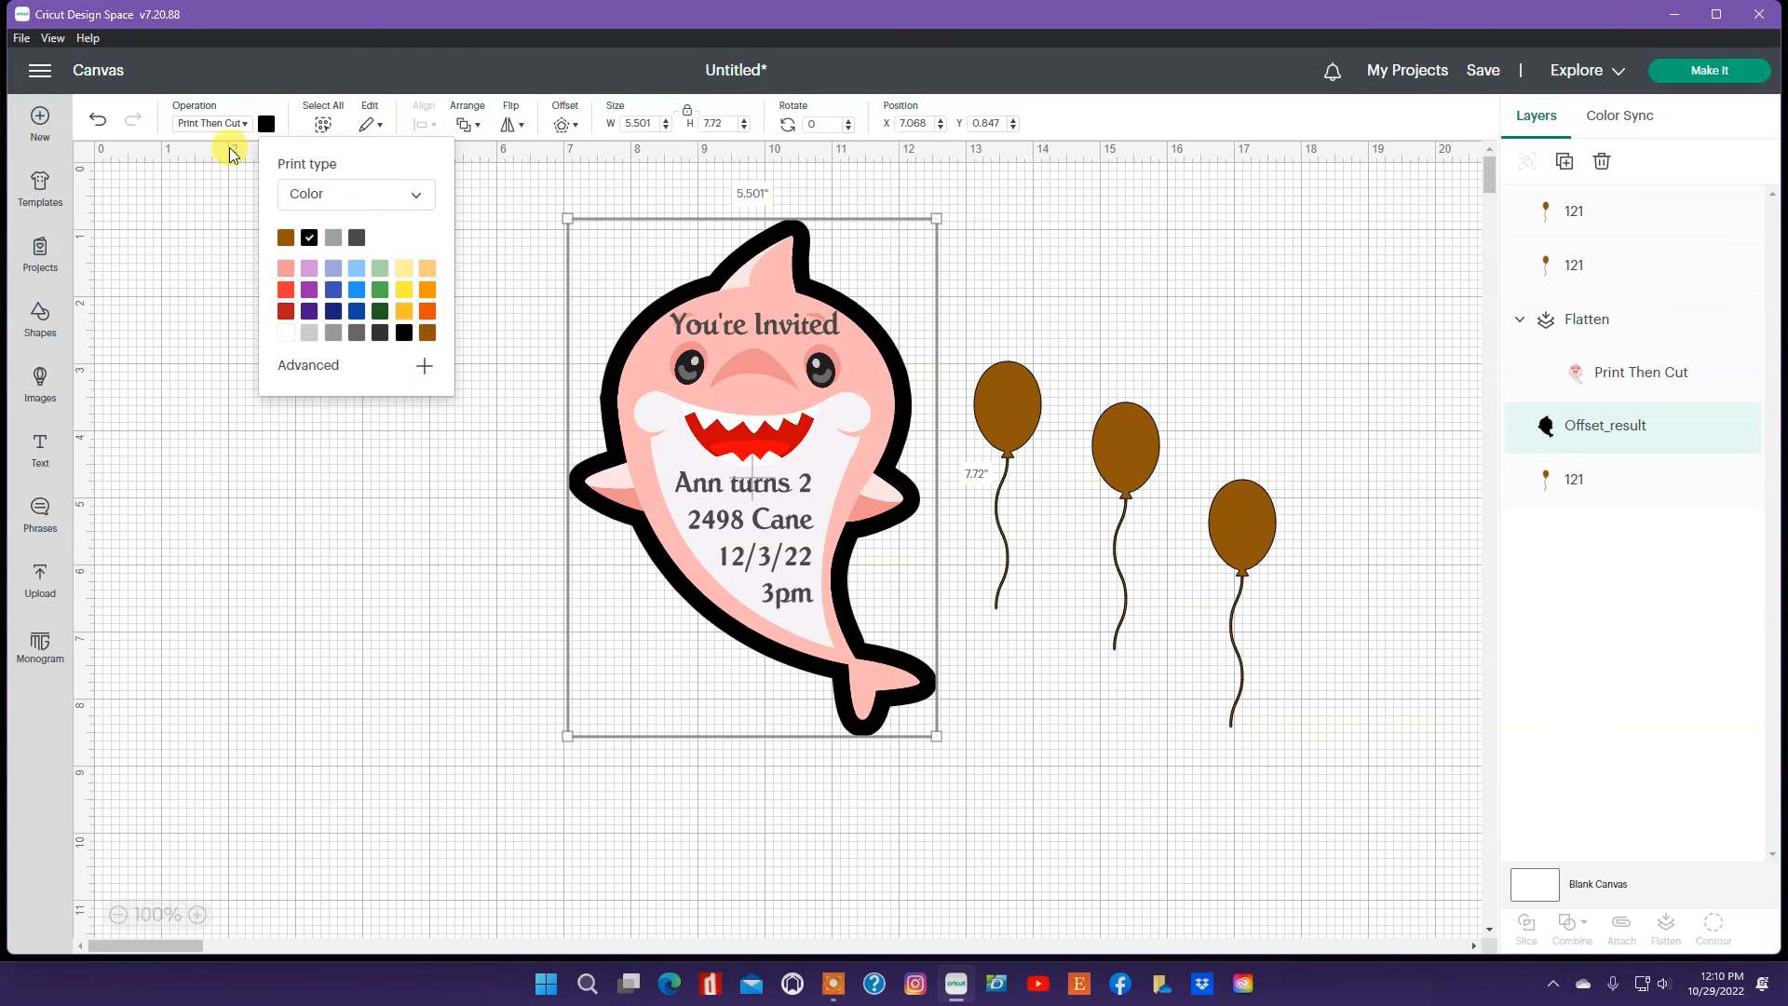
click(246, 124)
click(233, 174)
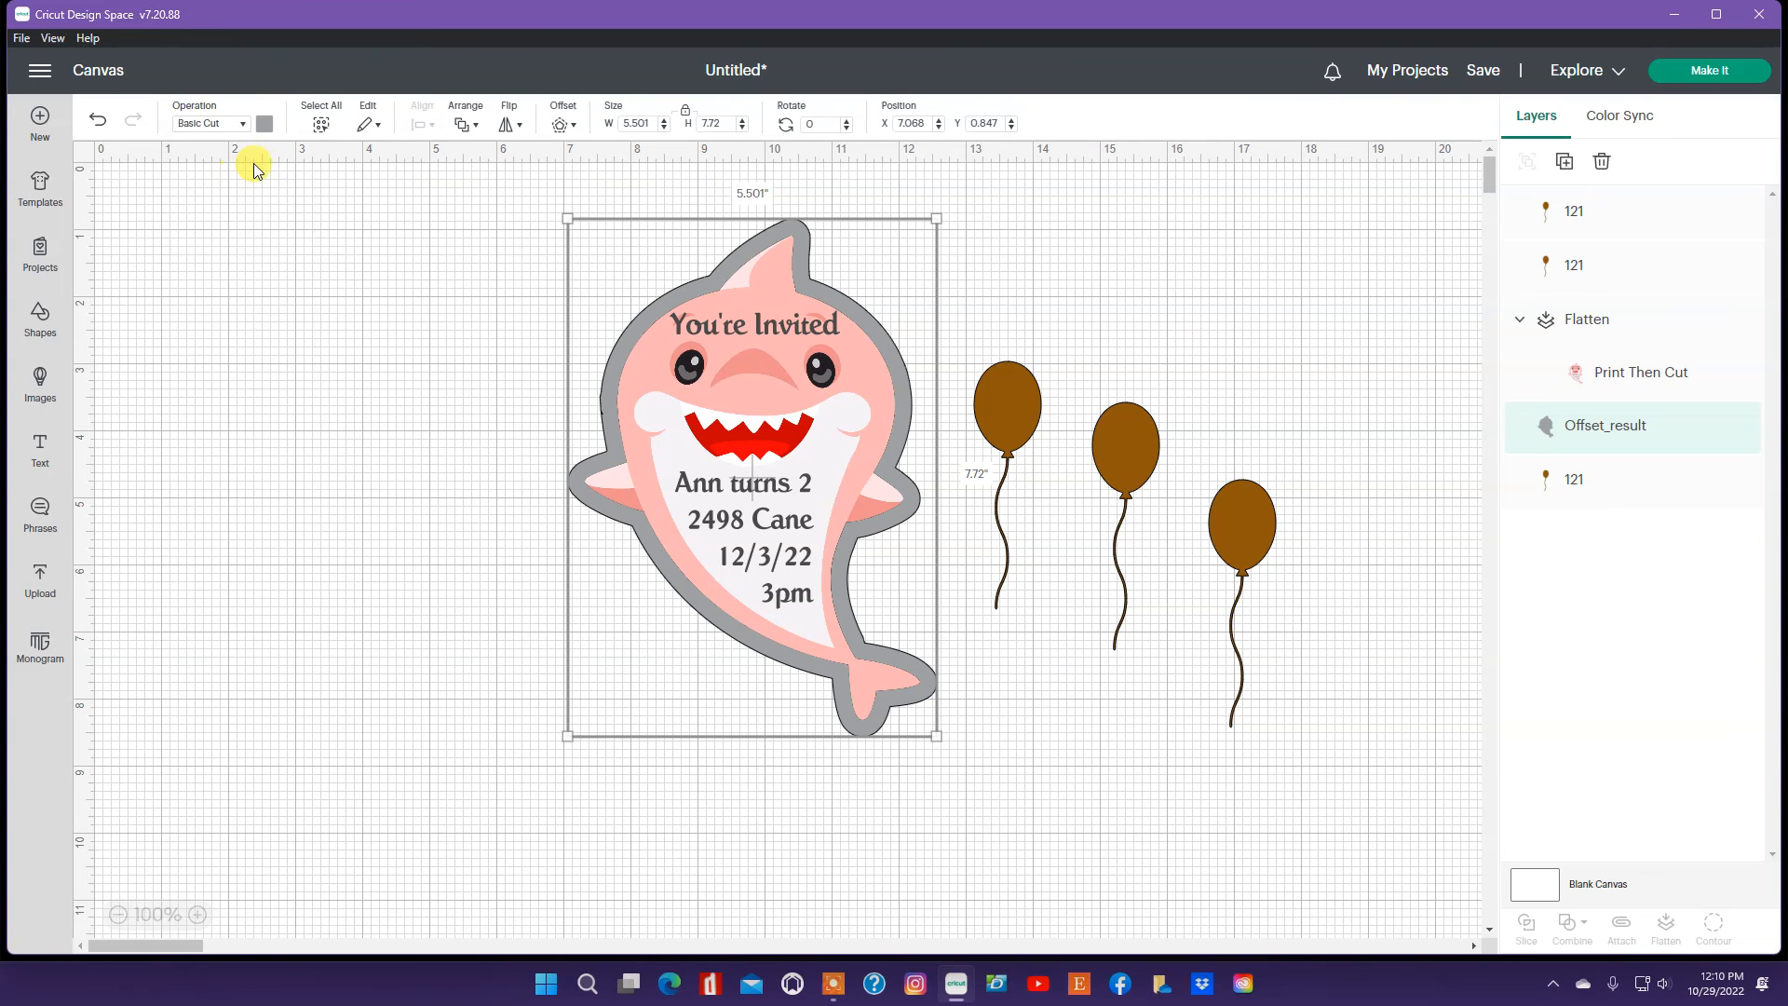
click(263, 124)
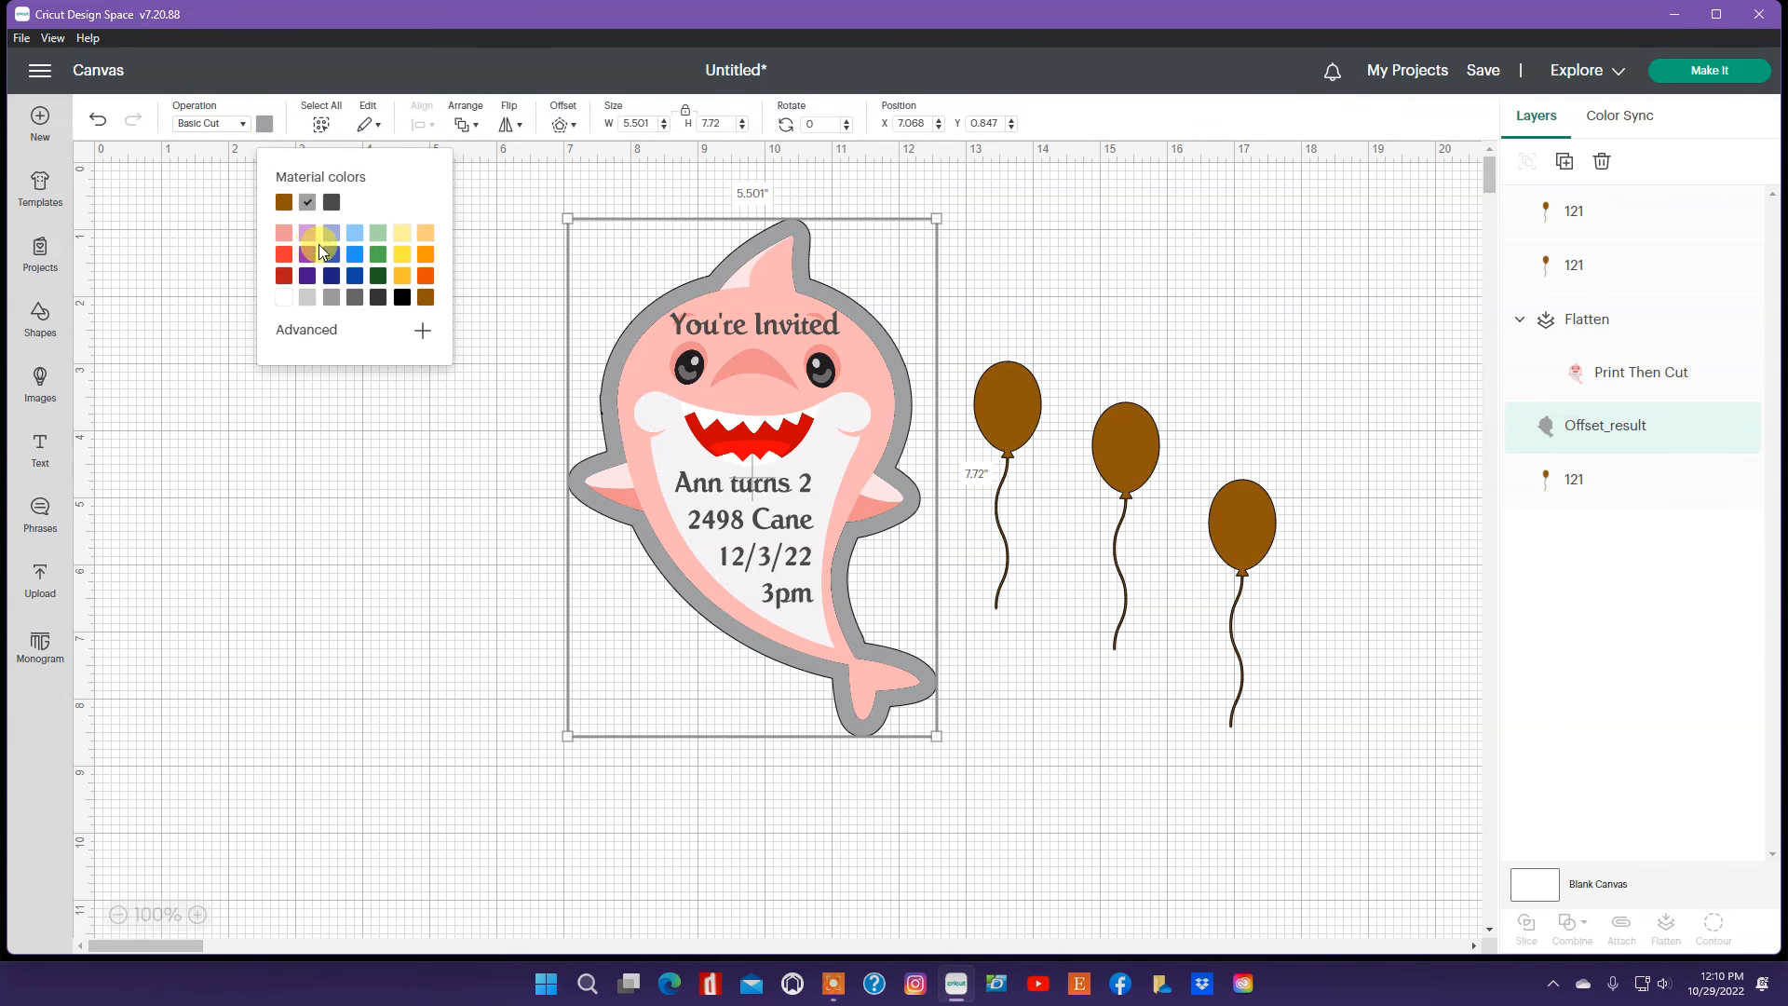
click(379, 279)
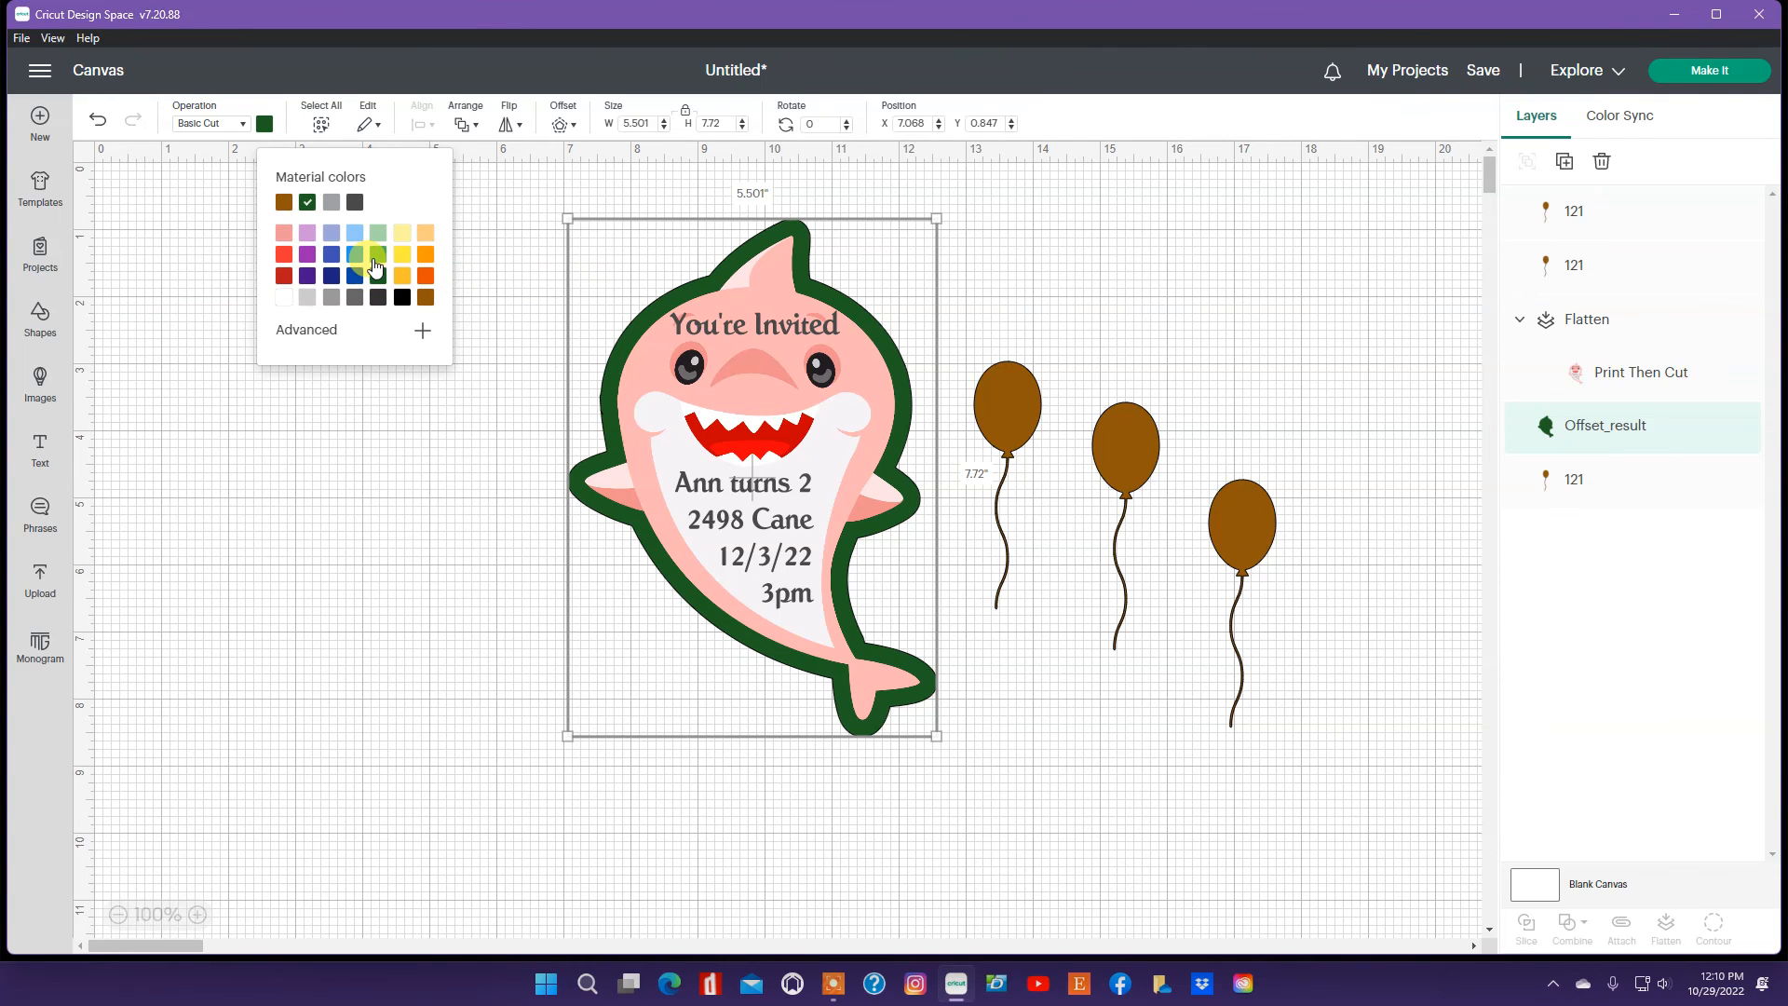
click(376, 257)
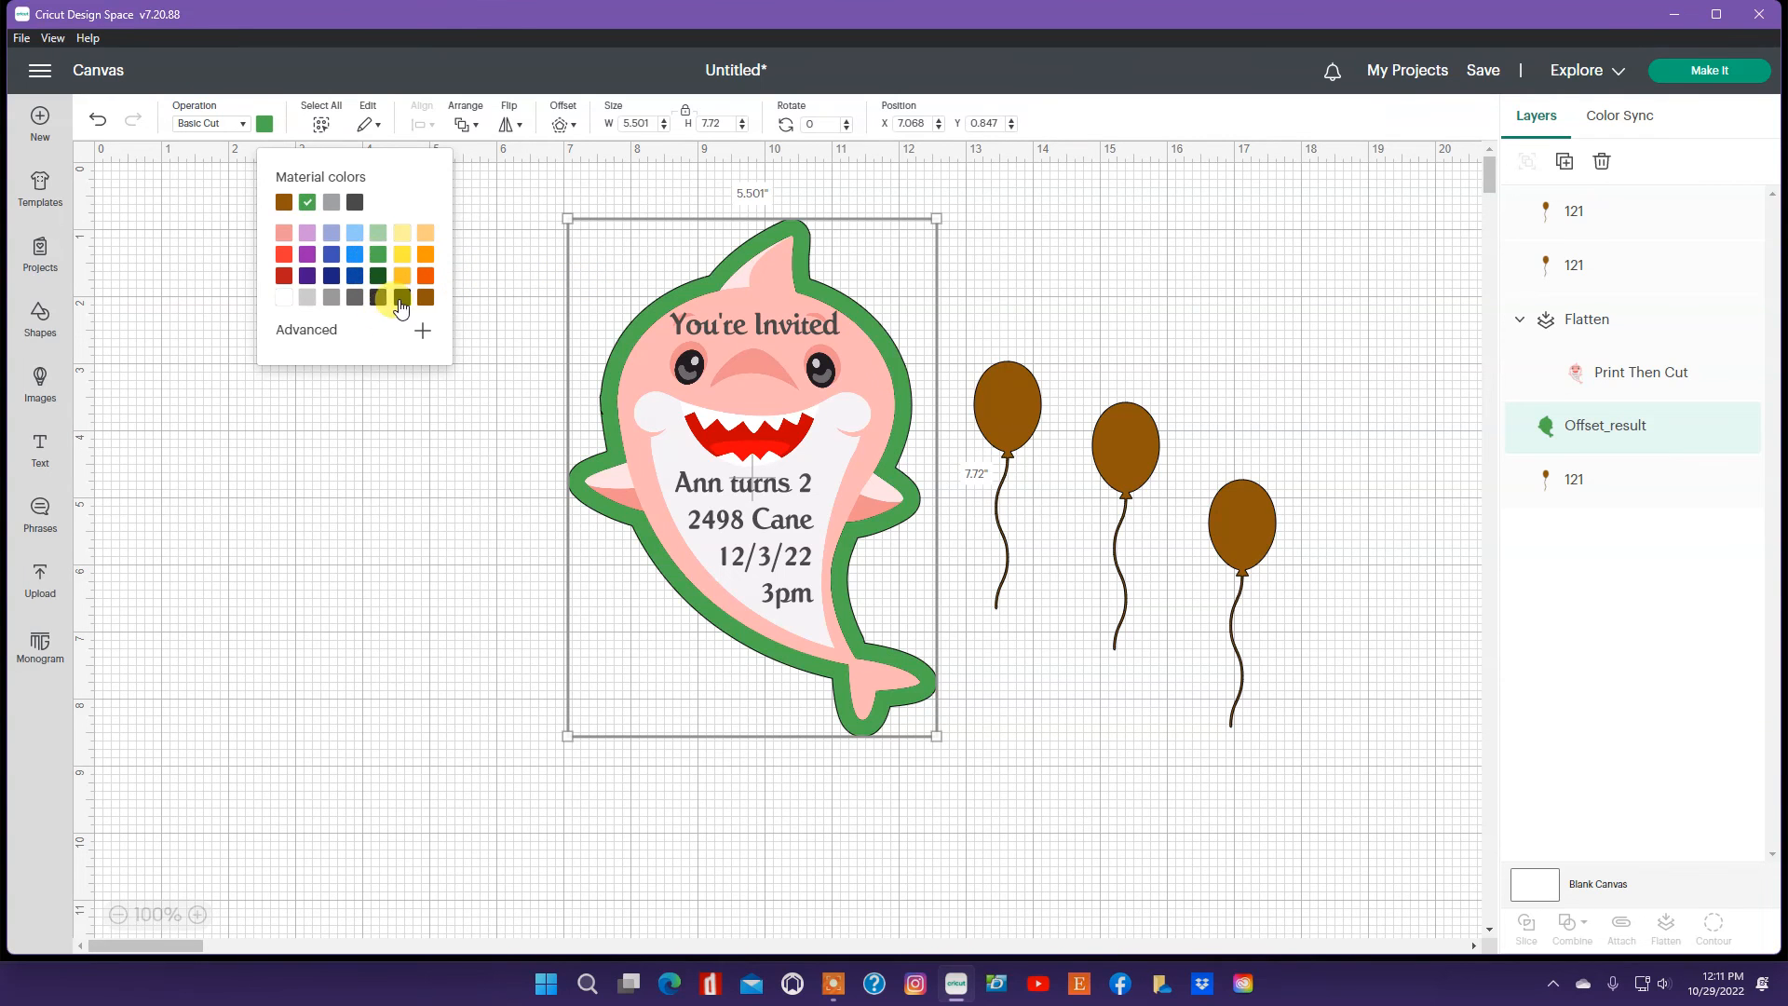
click(495, 214)
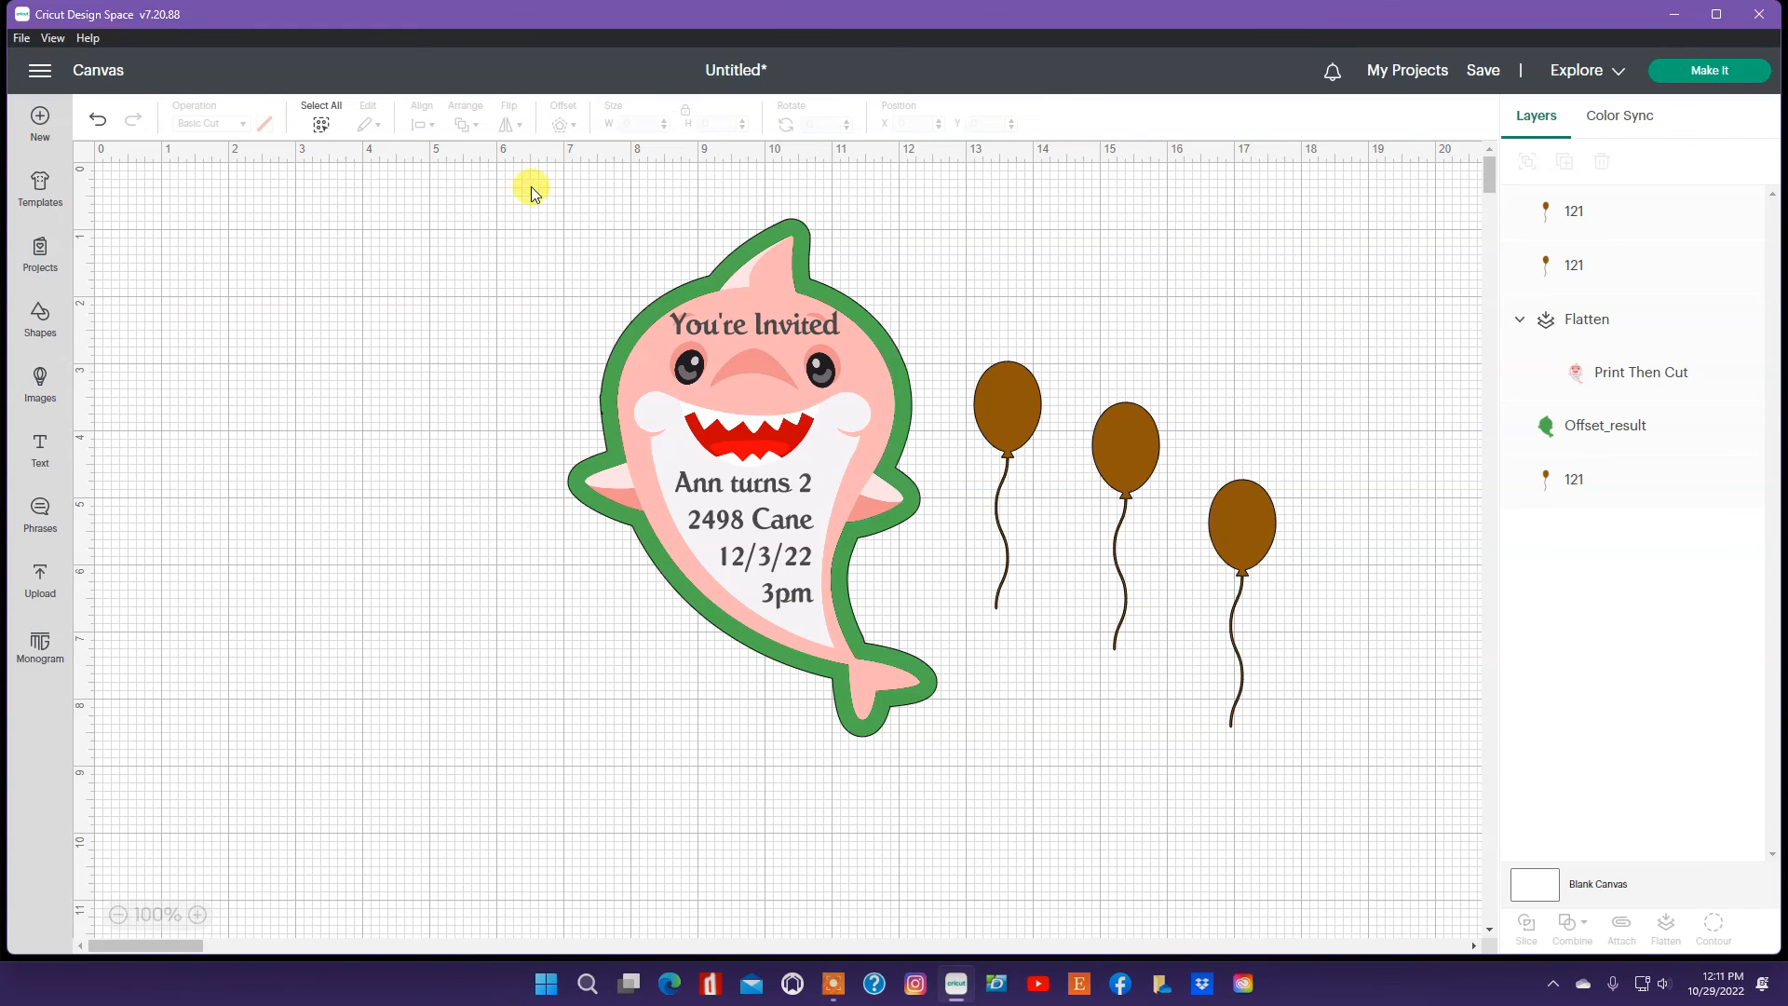
Step: Offset the green outline by another 0.25 in with square corners and color the new outline yellow
click(794, 218)
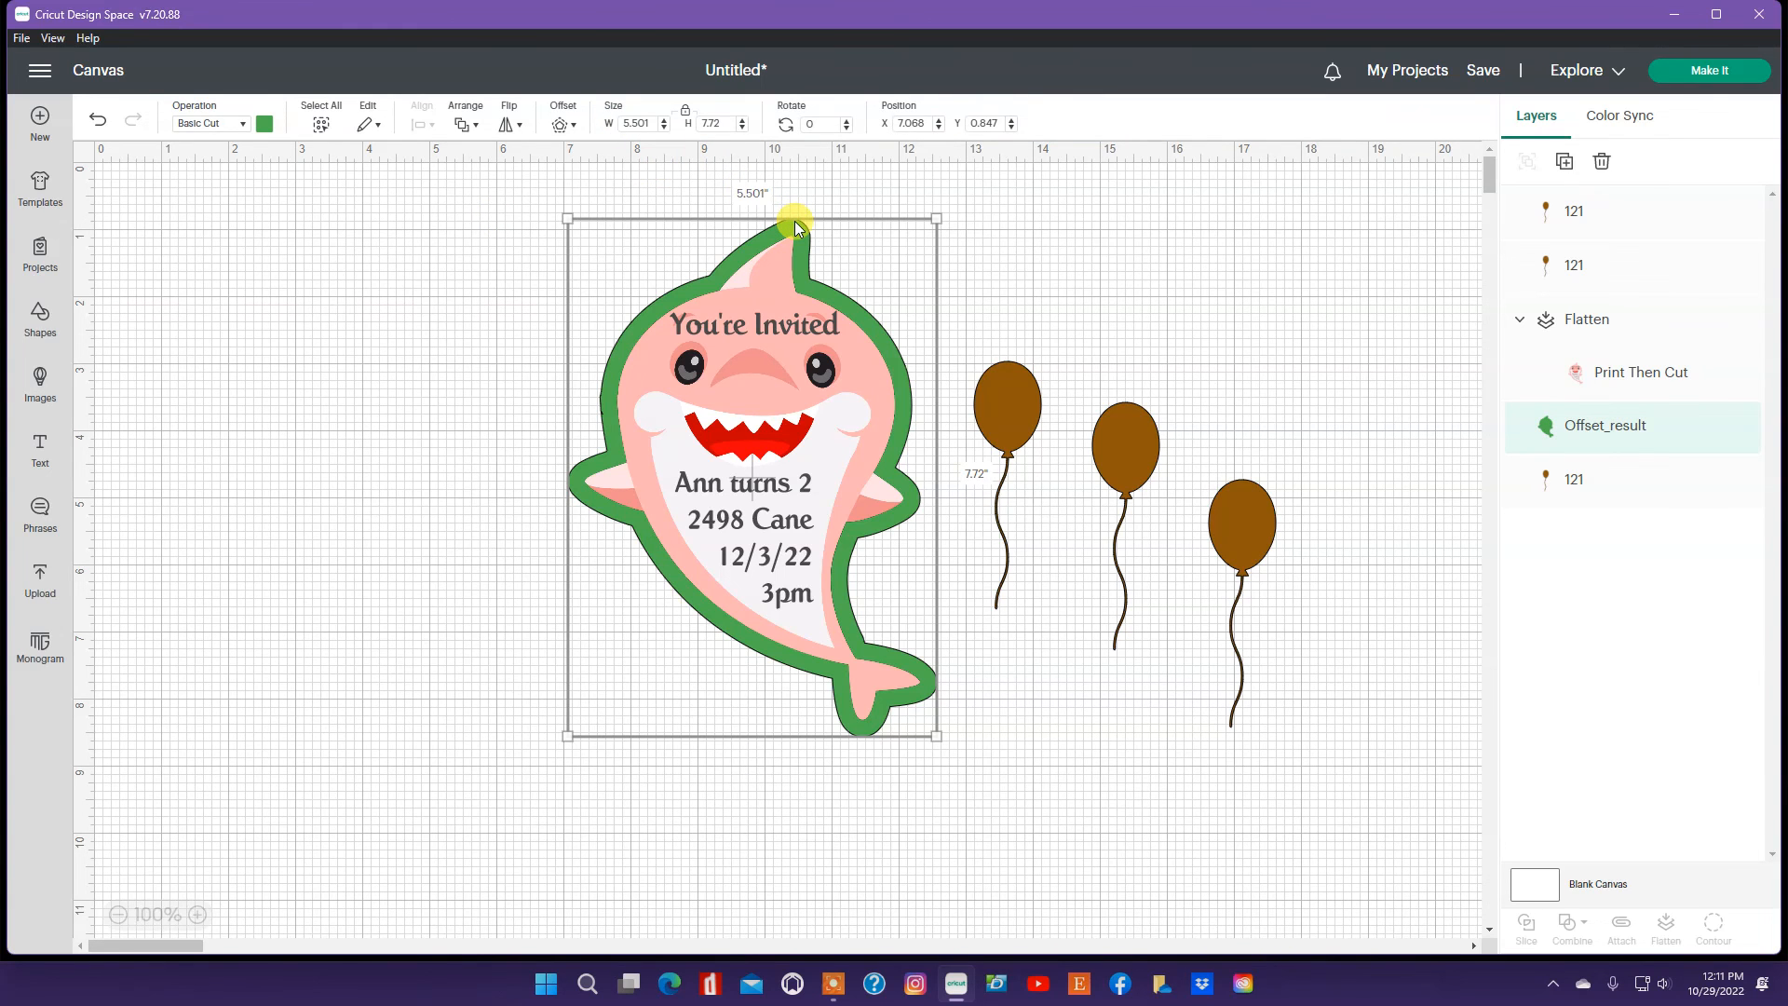
click(577, 127)
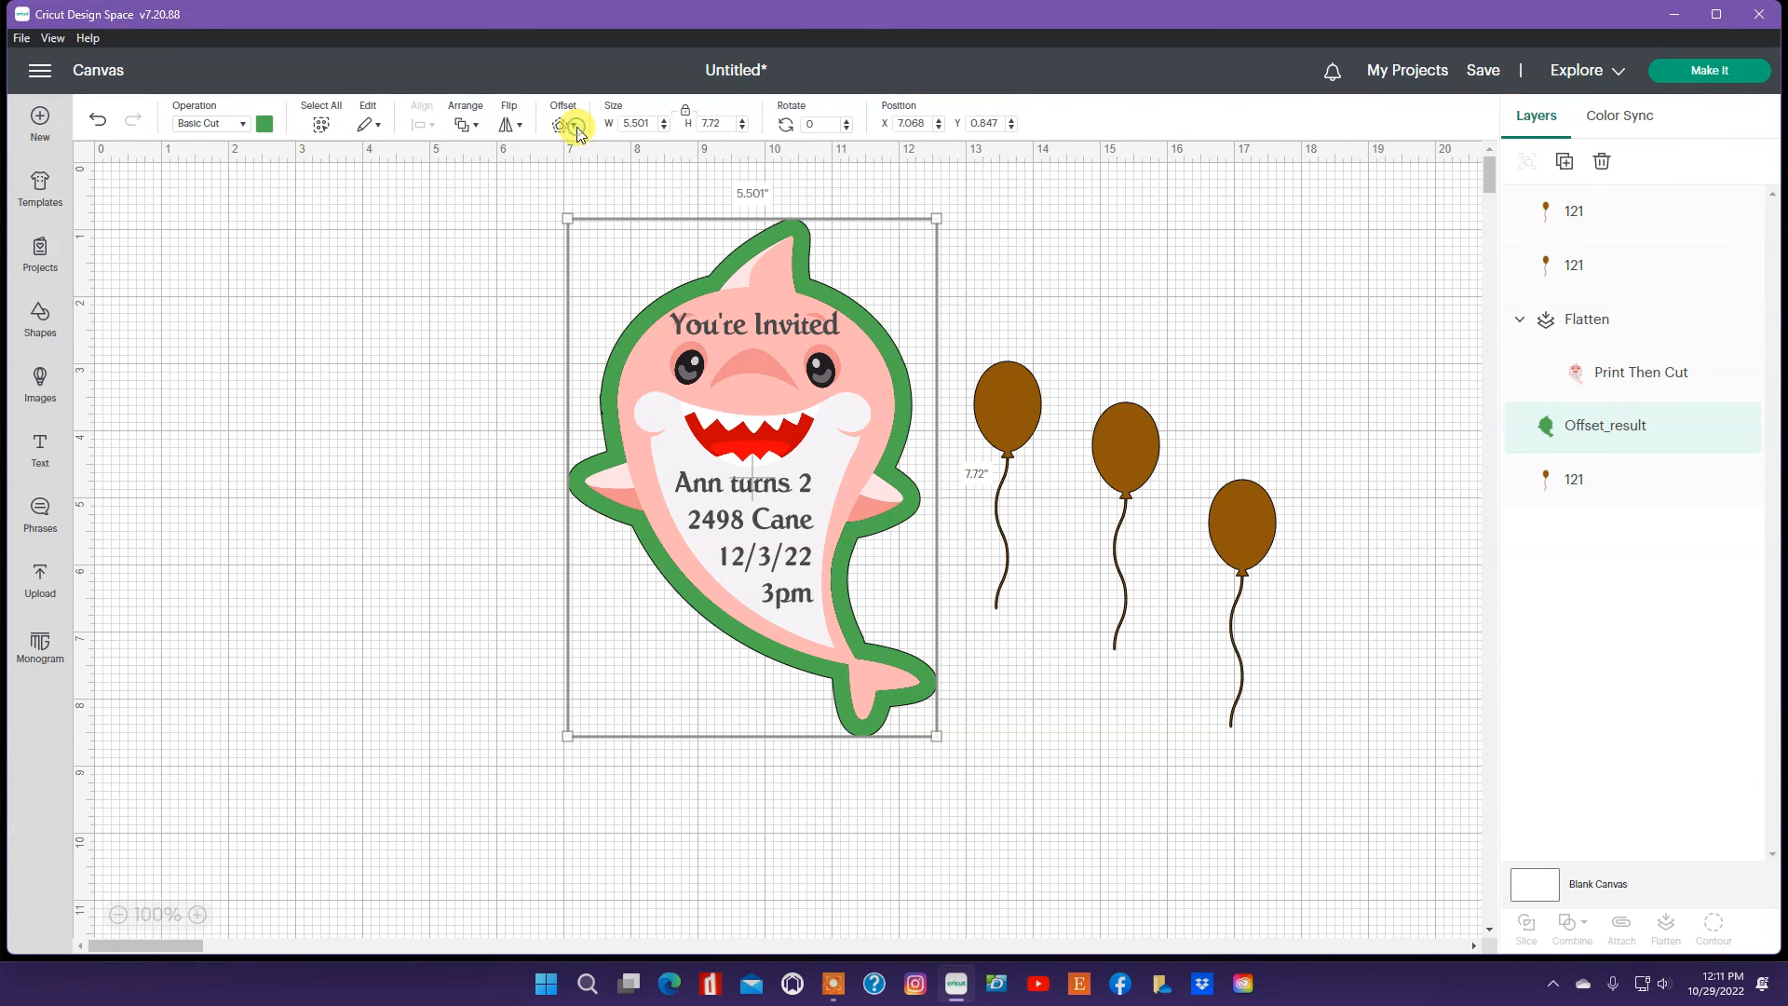
click(572, 126)
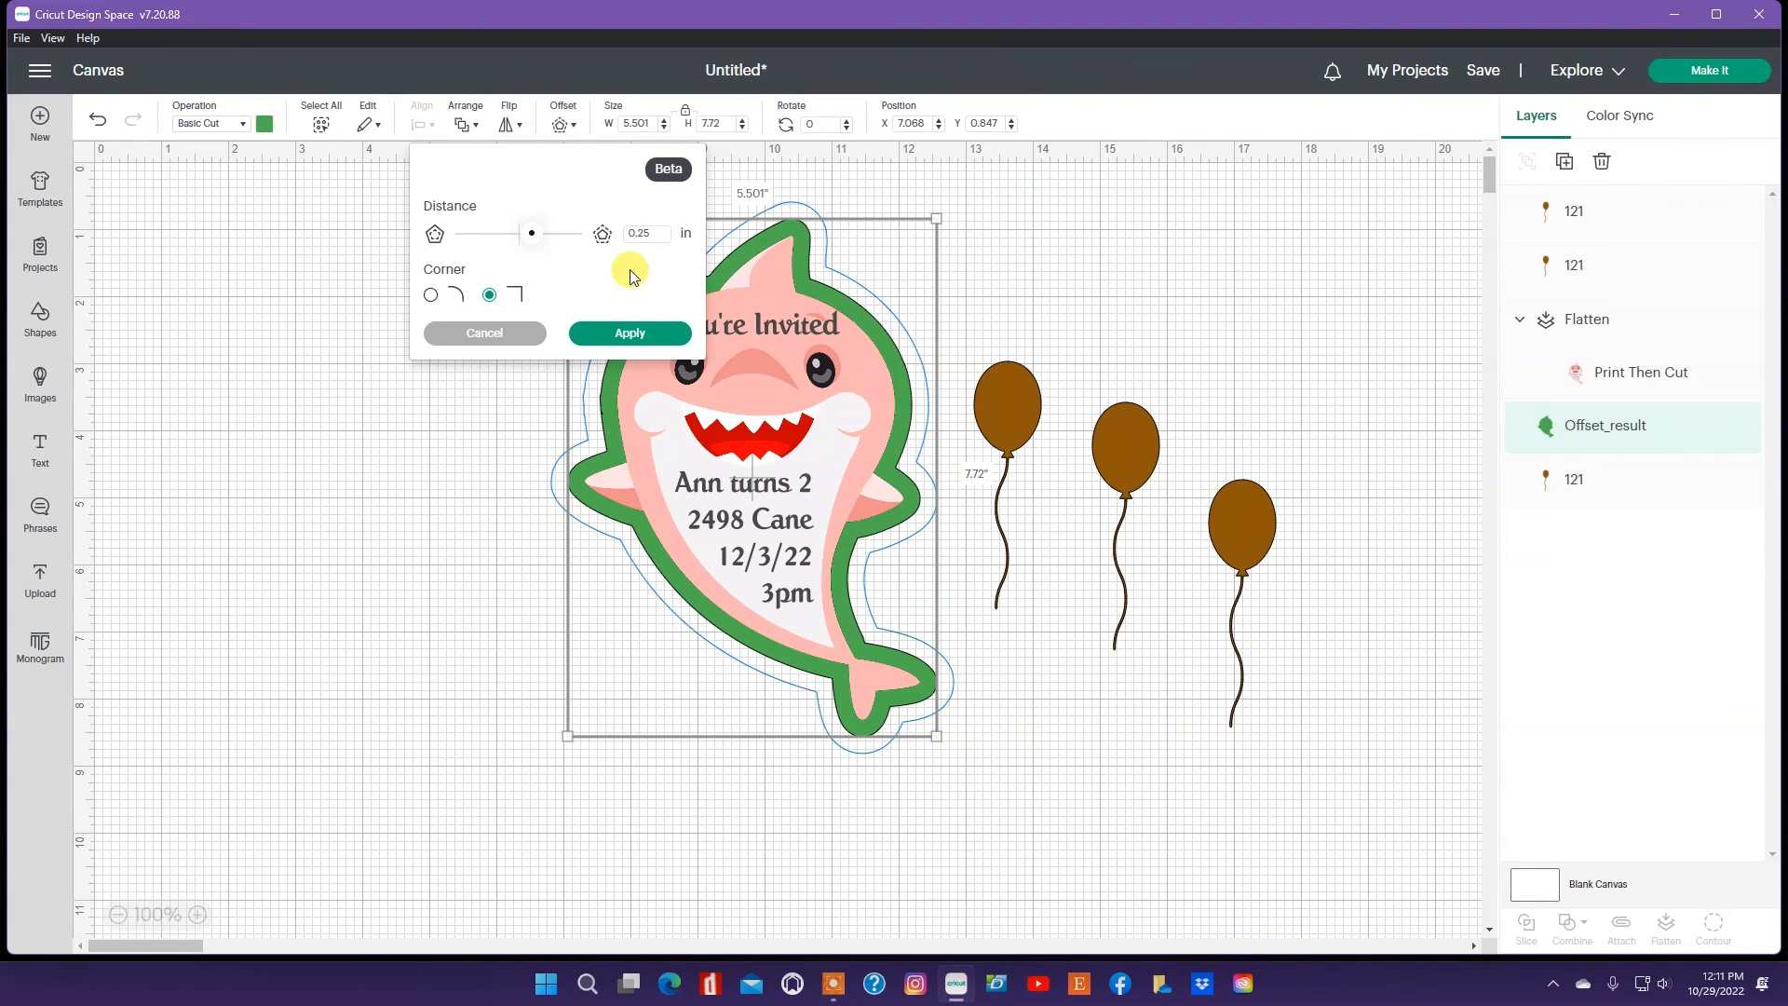
click(617, 337)
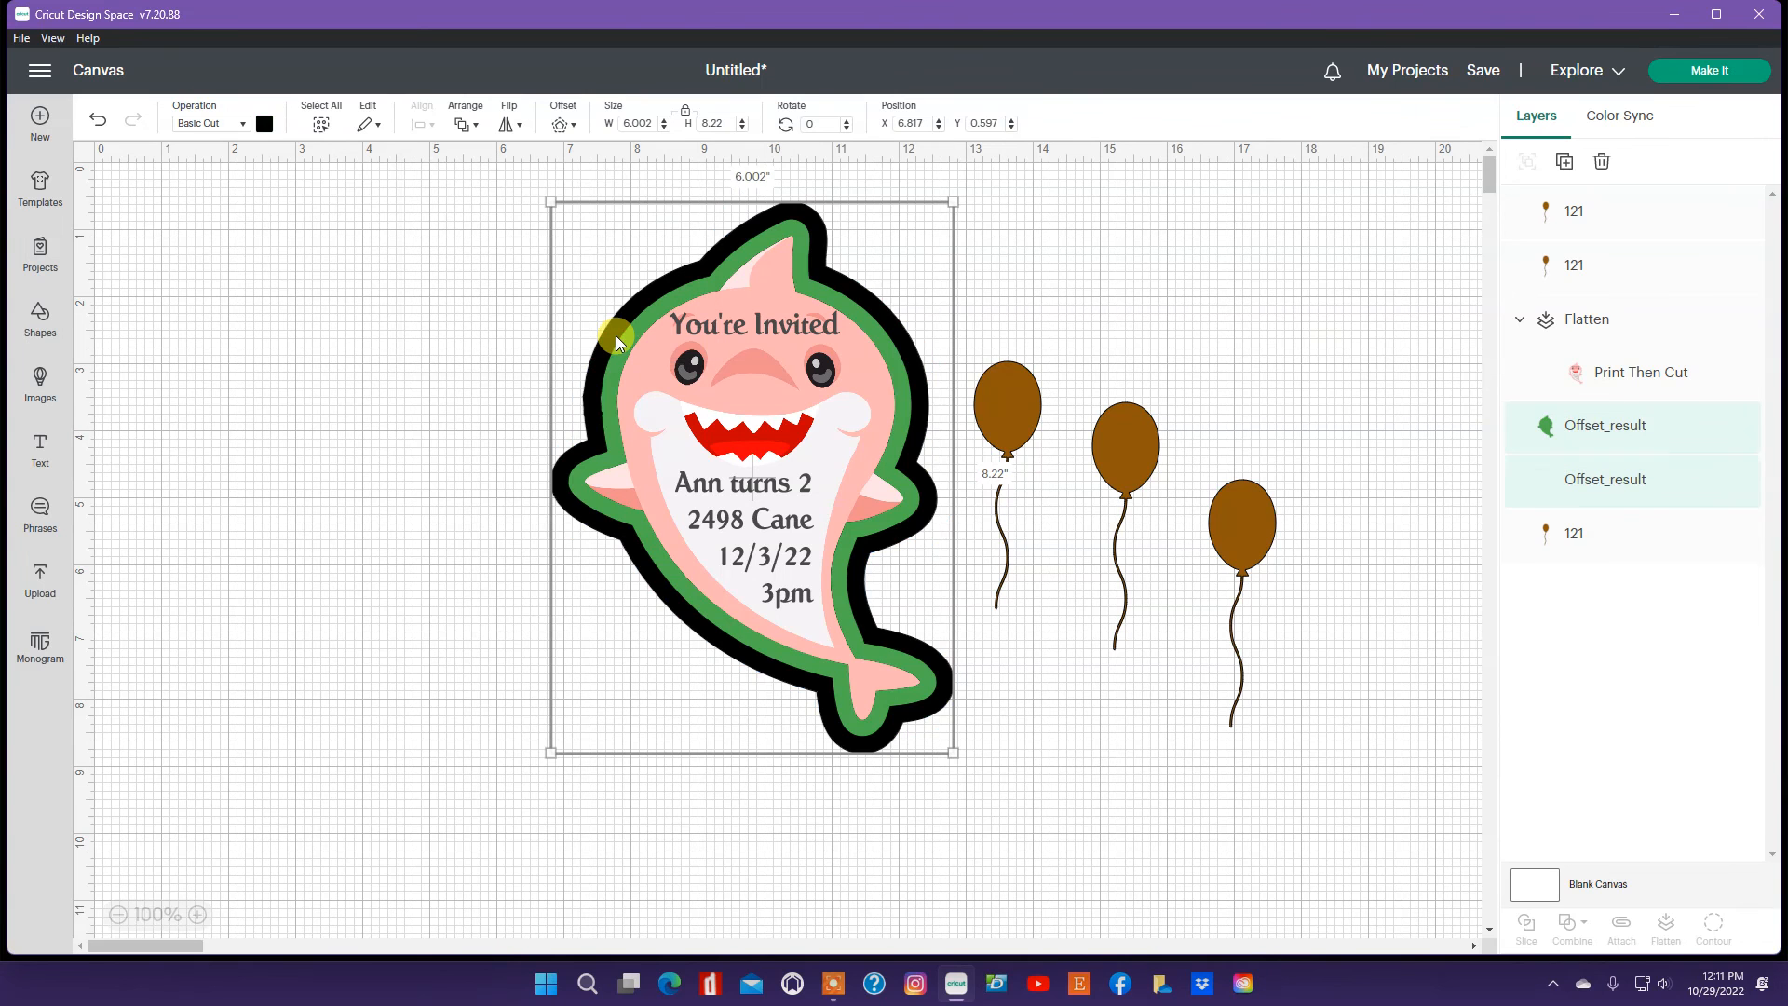
click(264, 123)
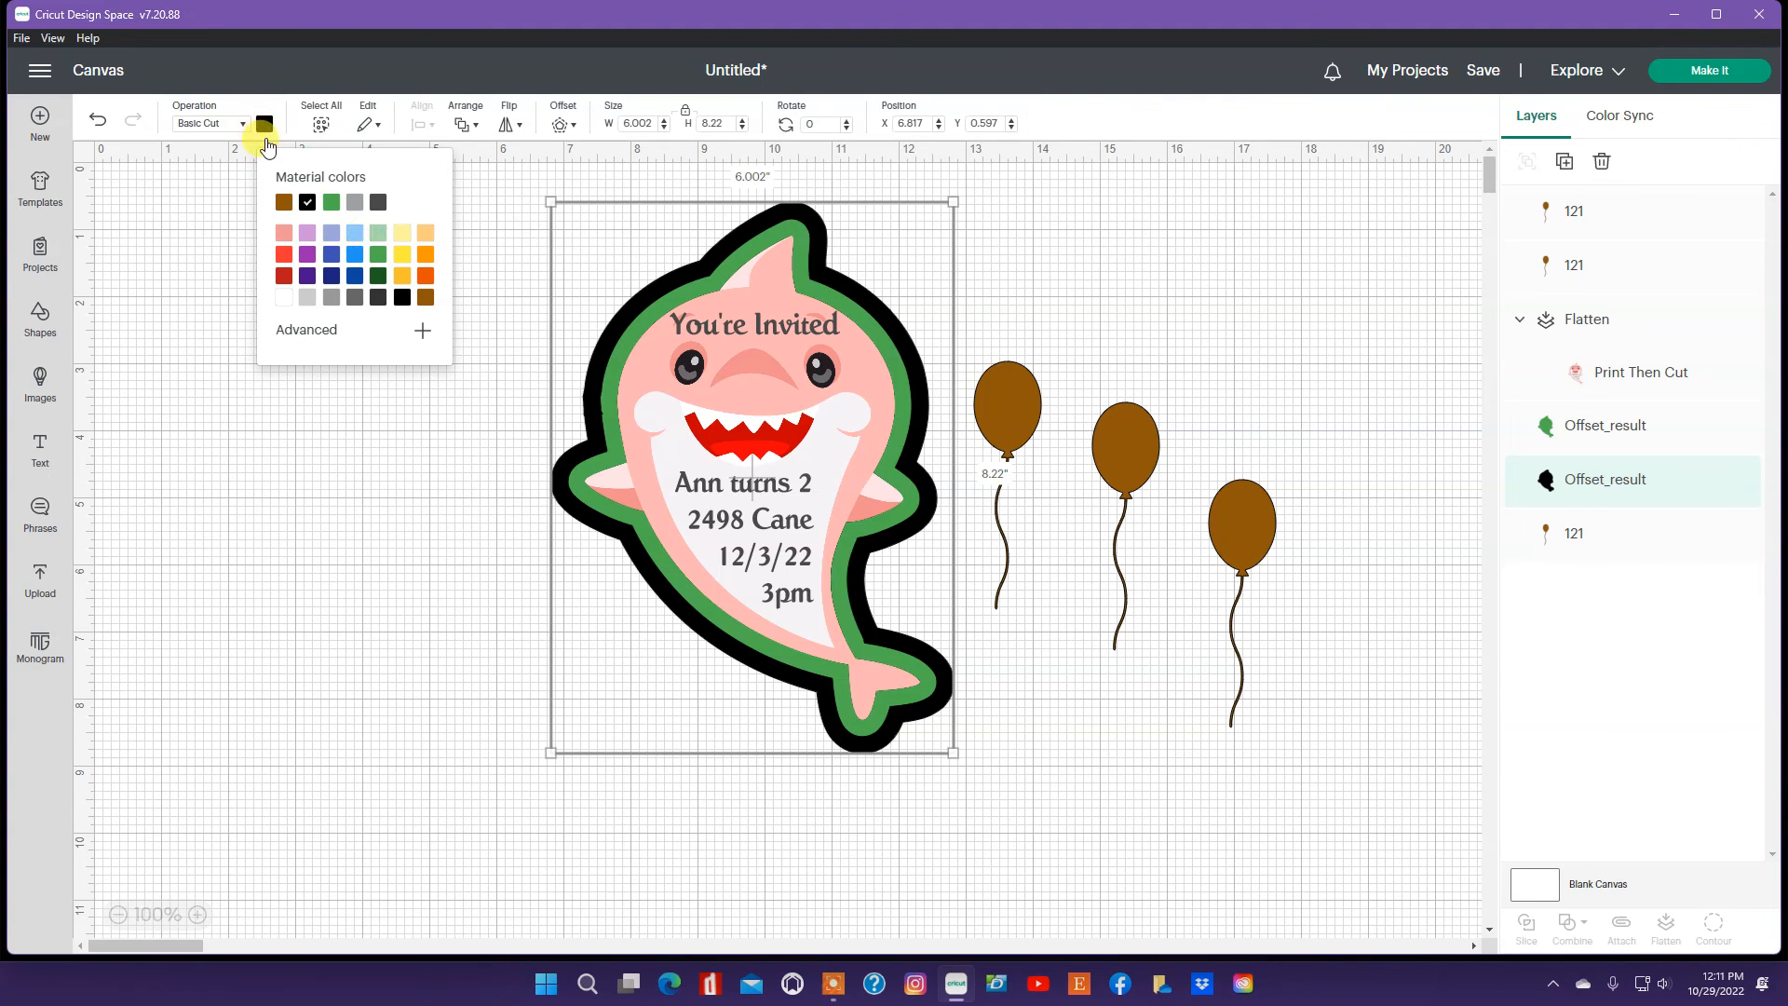
click(401, 258)
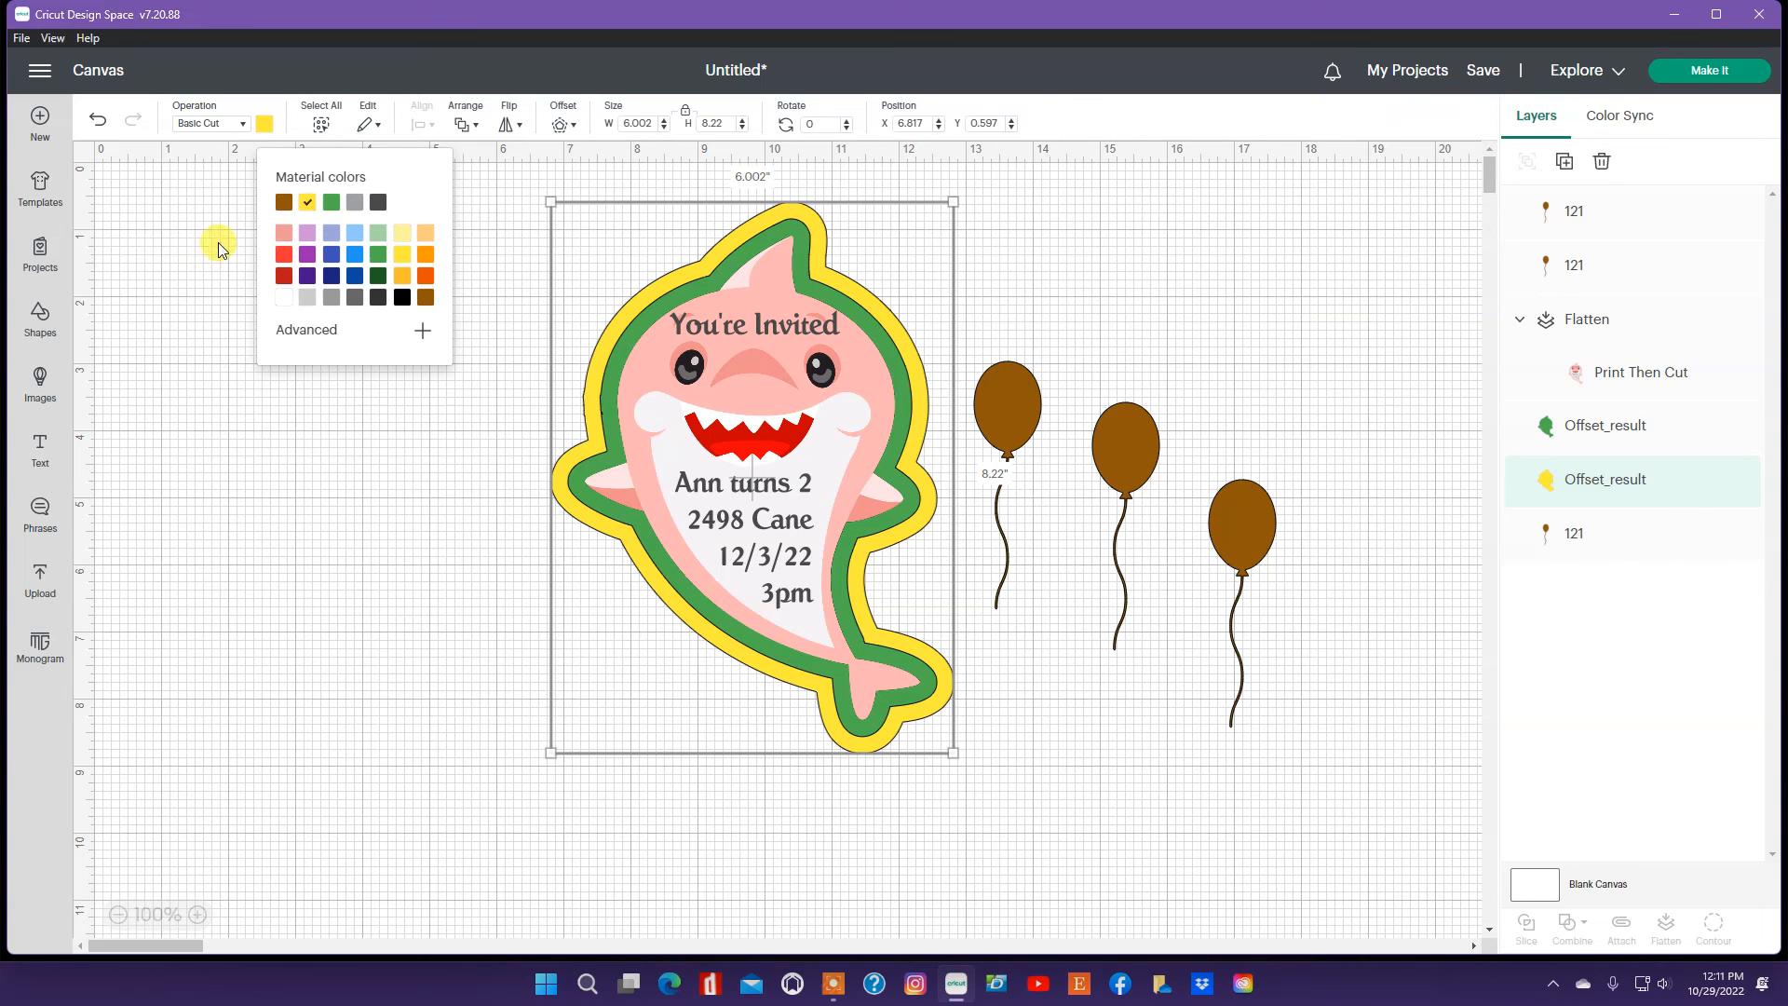
click(343, 447)
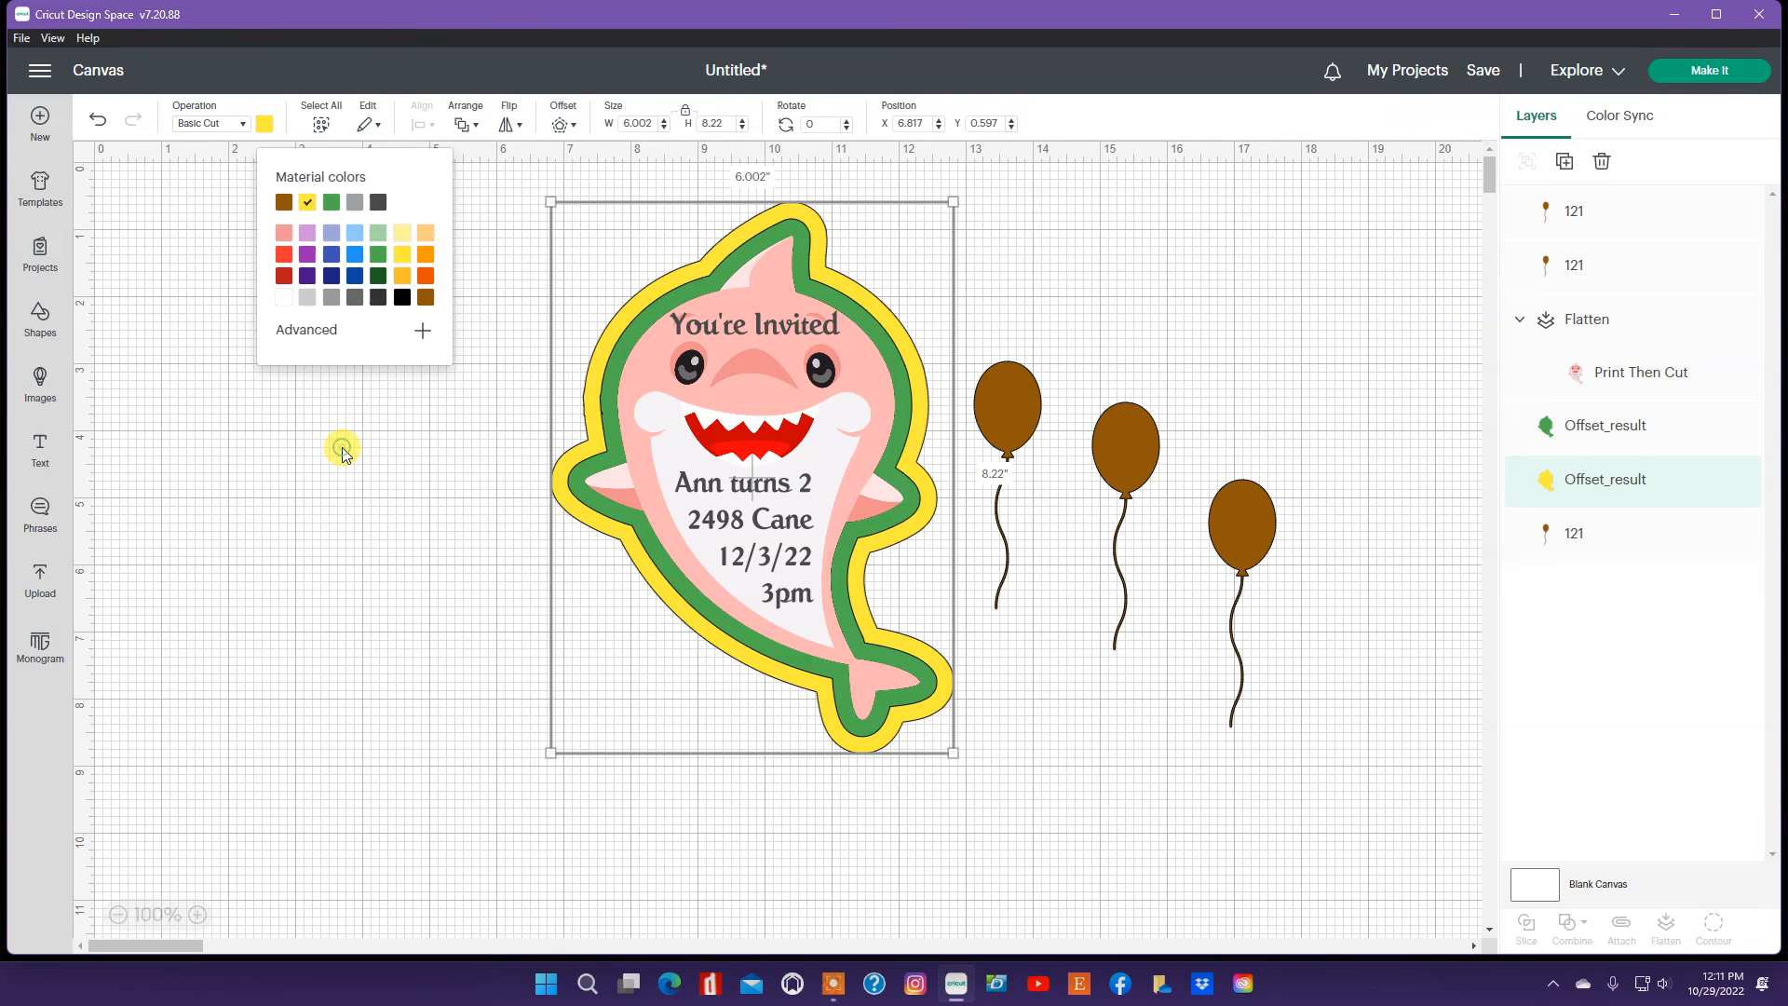
Step: Offset the yellow outline by 0.25 in with square corners and color the new outline pink
click(793, 205)
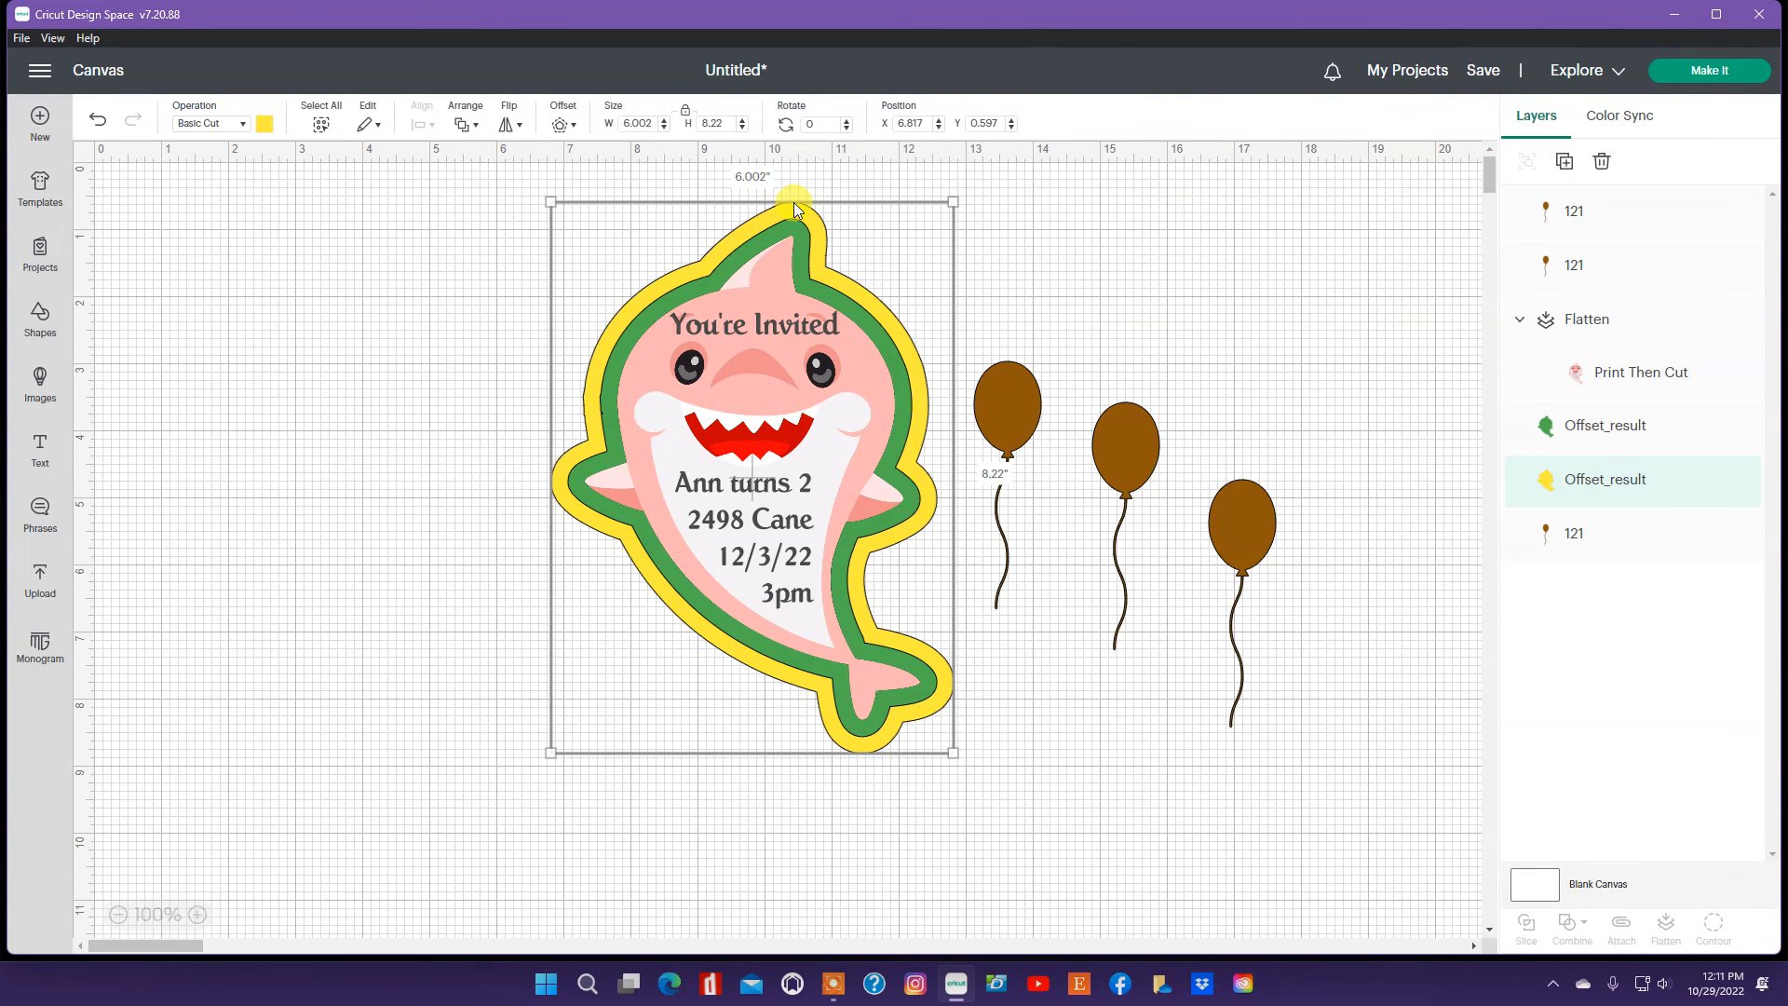
click(573, 133)
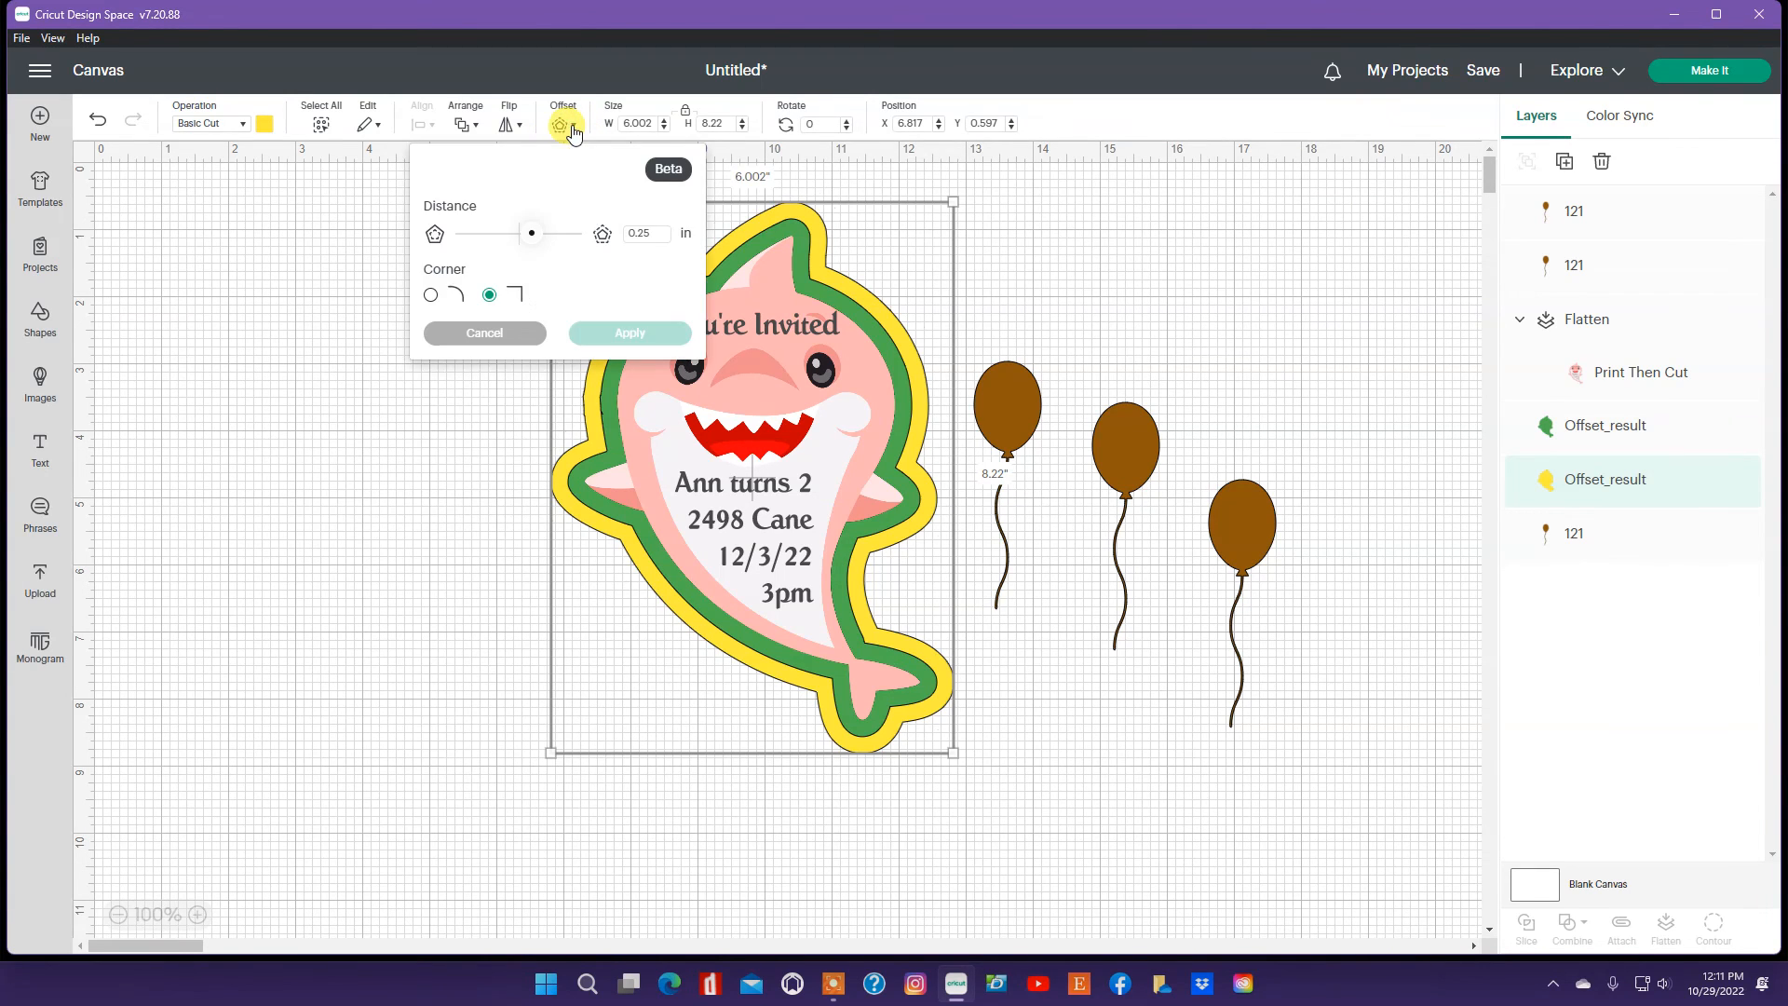
click(601, 341)
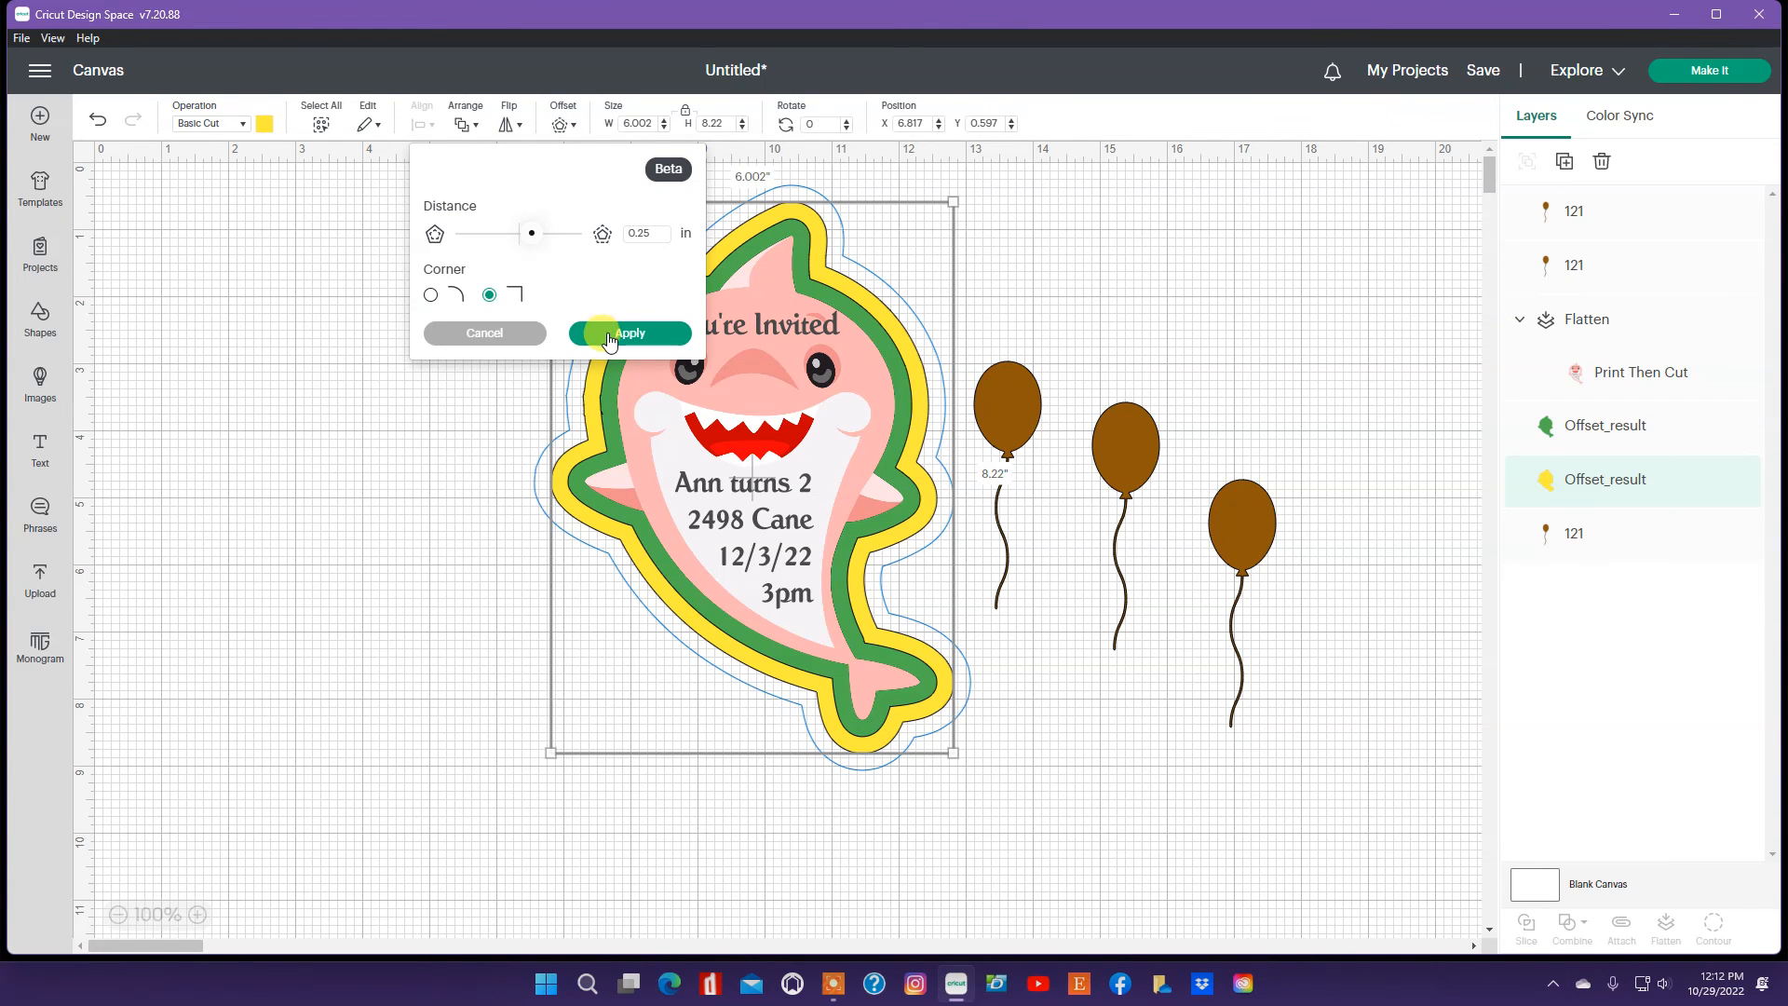
click(610, 337)
click(263, 128)
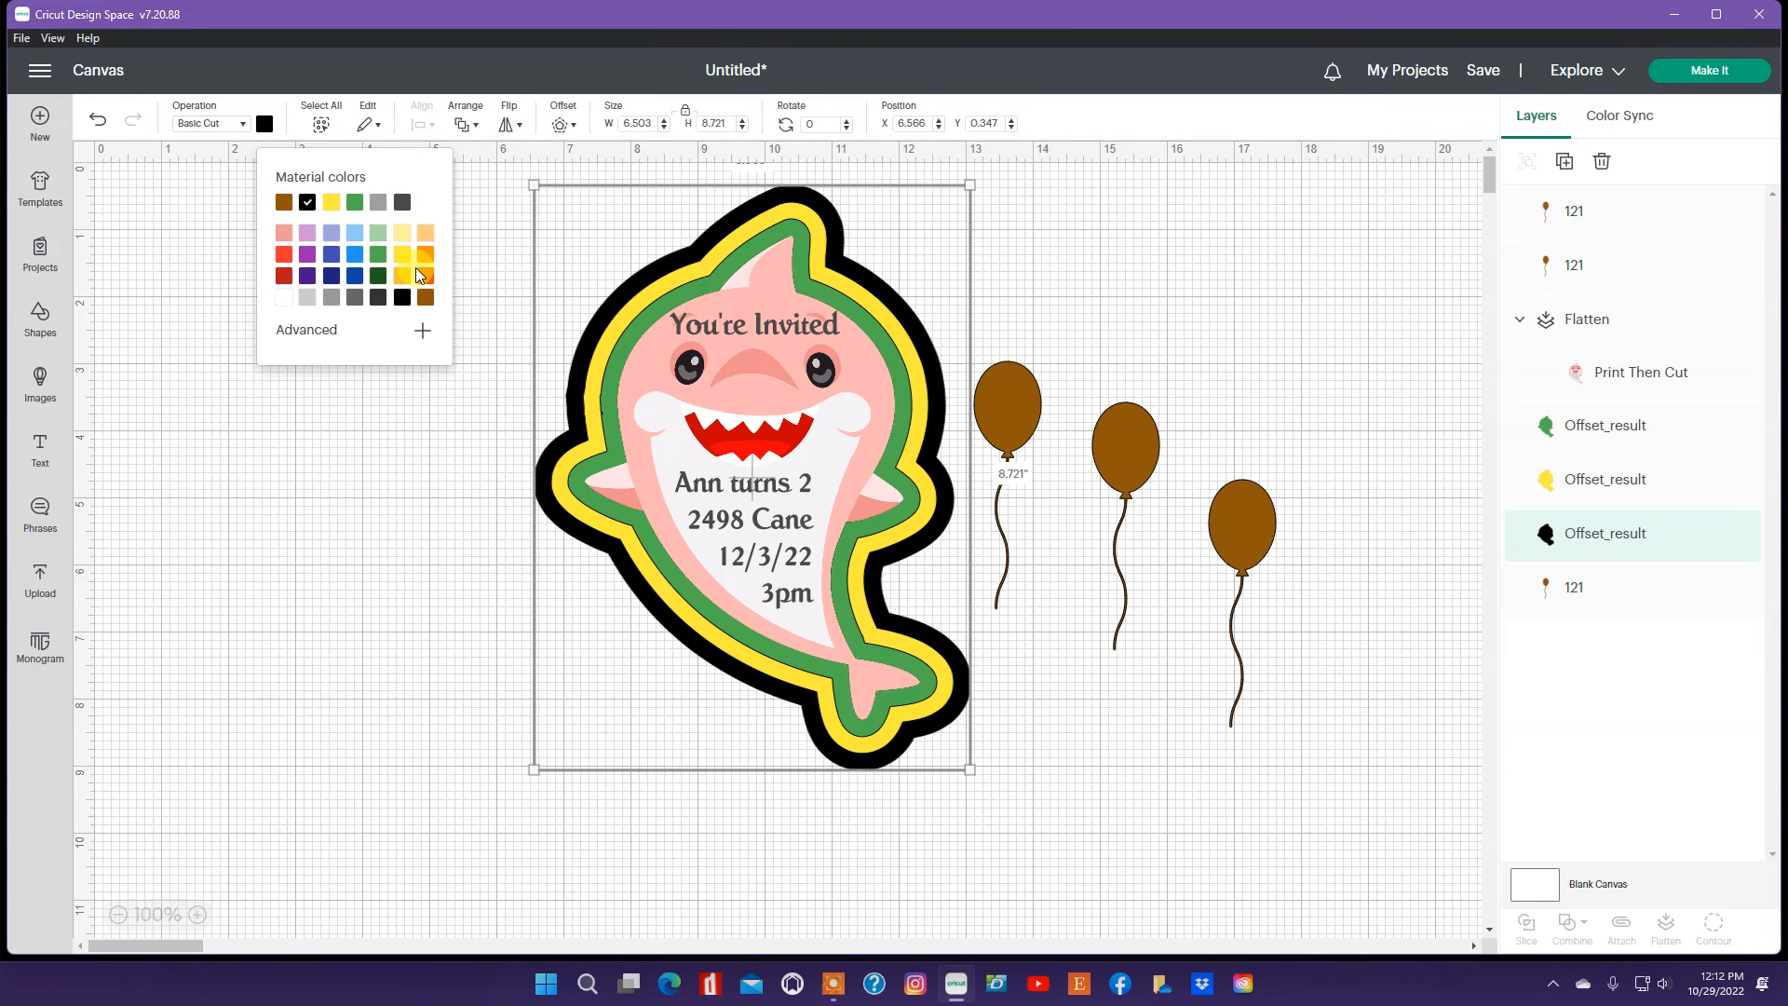
click(285, 235)
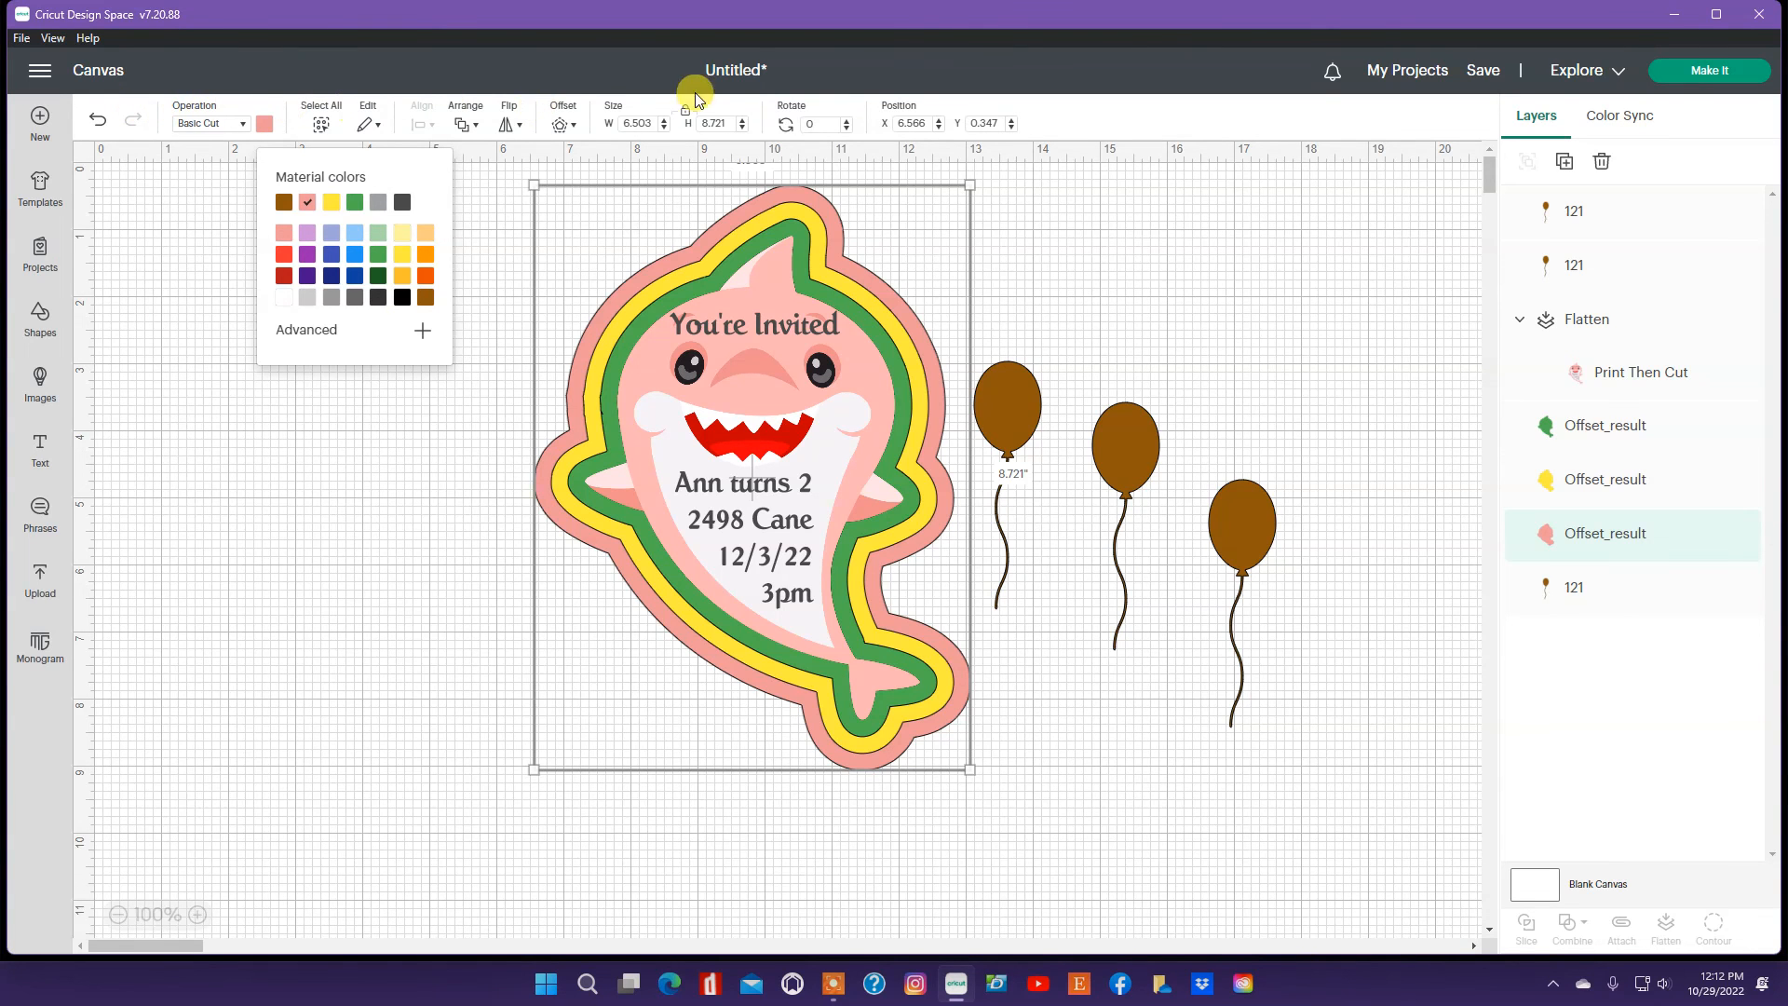
click(809, 202)
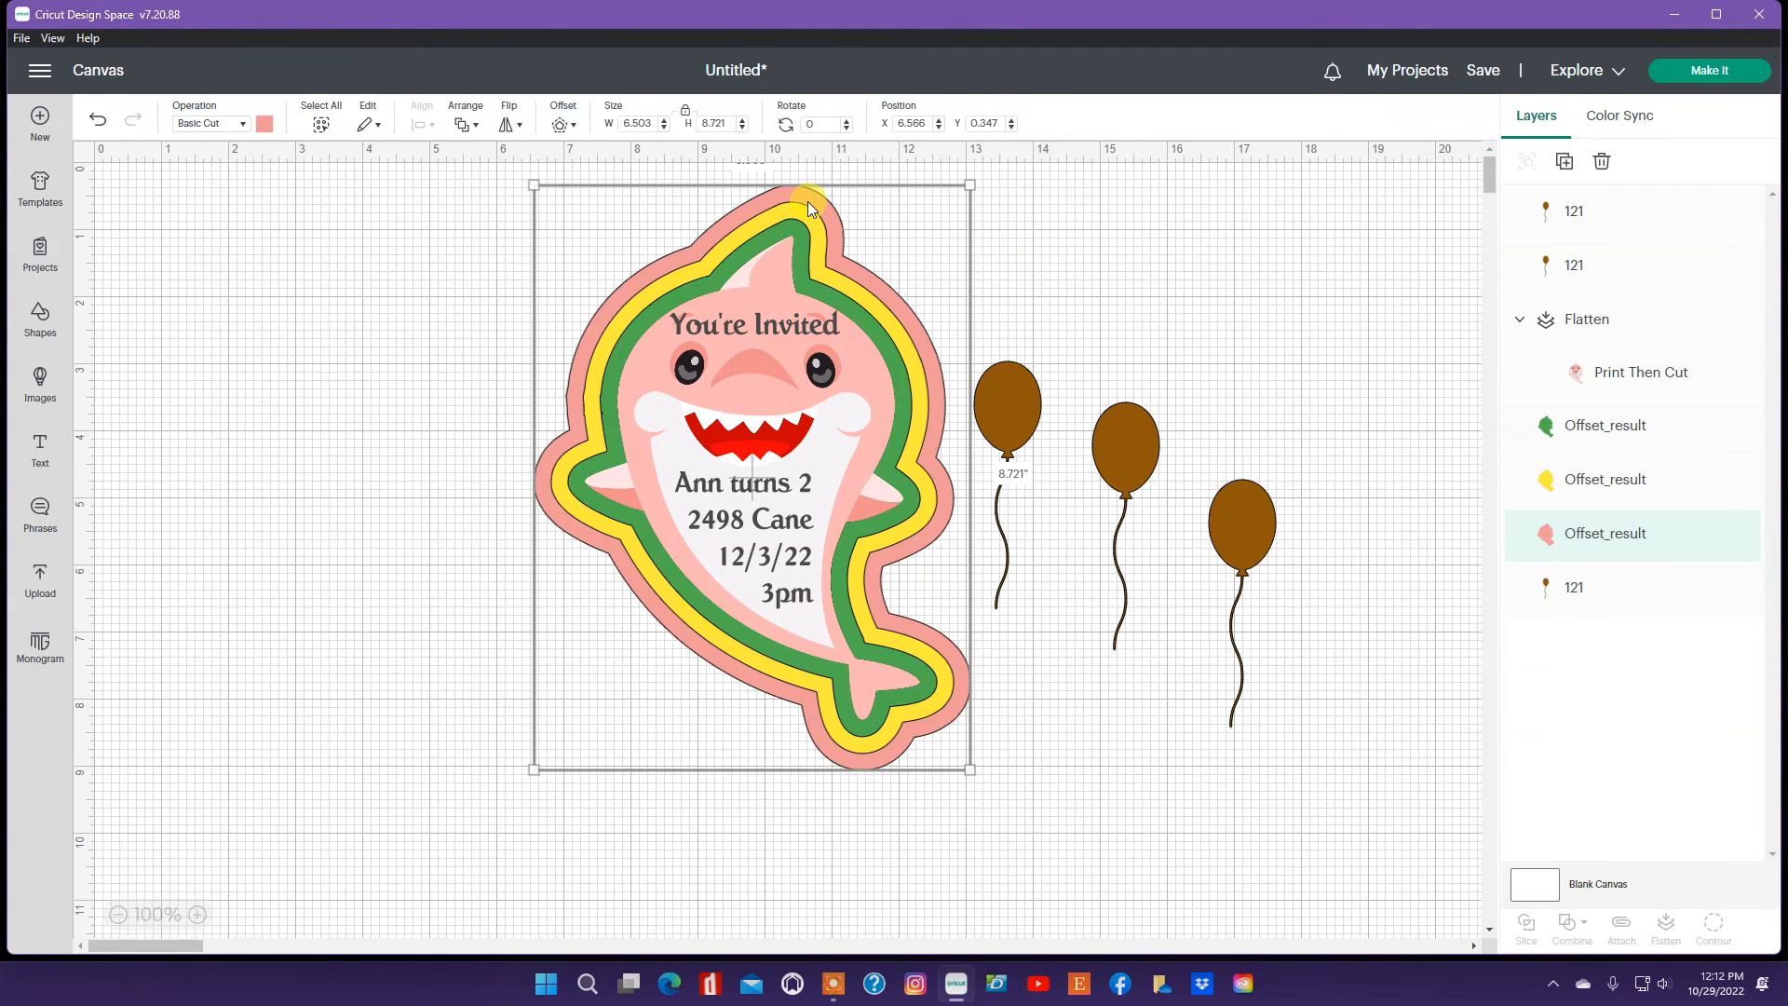